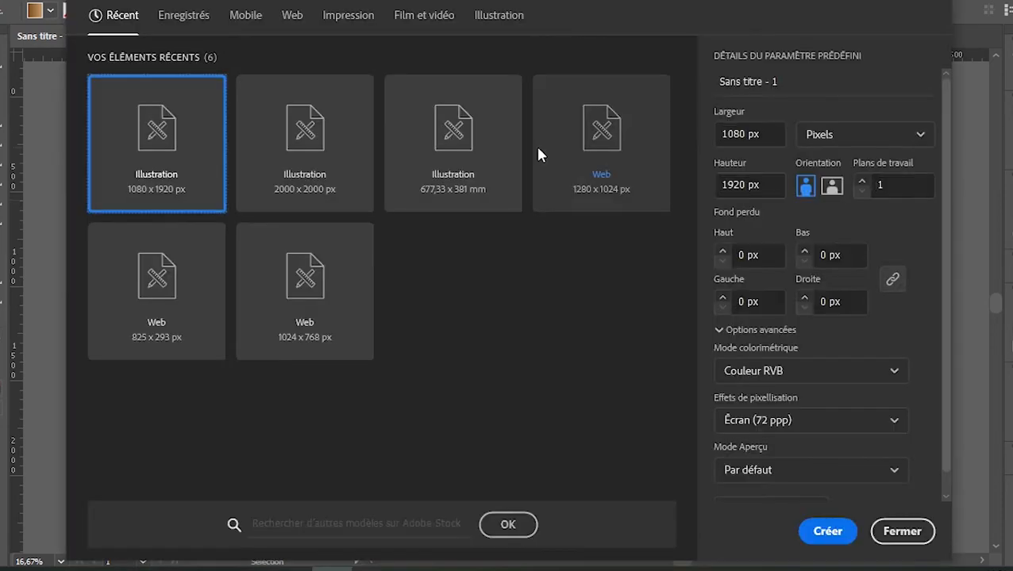
- Create a new RGB document with a width and height of 2000 px
left_click(746, 134)
key("BackSpace")
key("BackSpace")
key("BackSpace")
key("BackSpace")
left_click(746, 183)
key("BackSpace")
key("BackSpace")
key("BackSpace")
key("BackSpace")
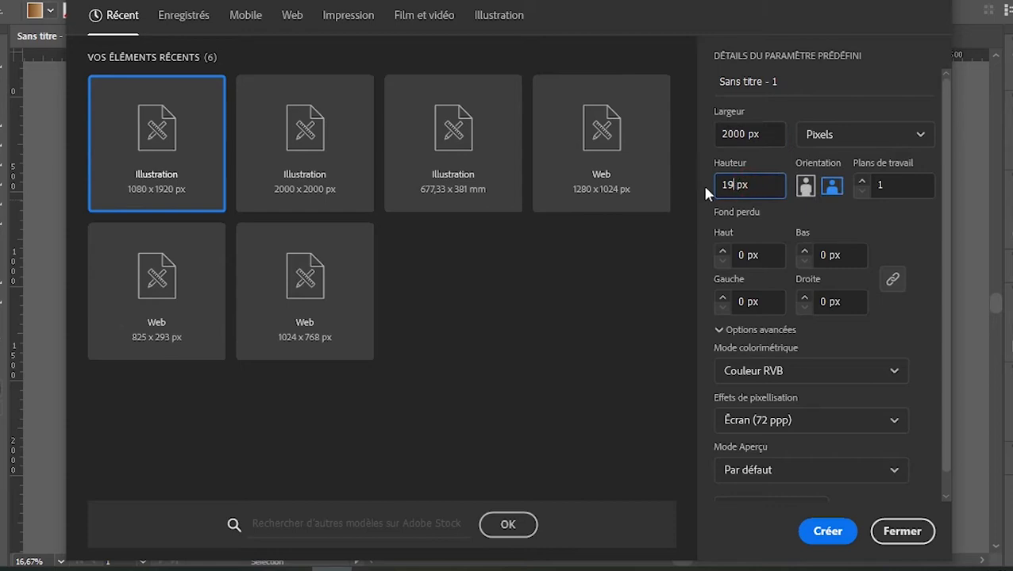
type("2000")
left_click(789, 203)
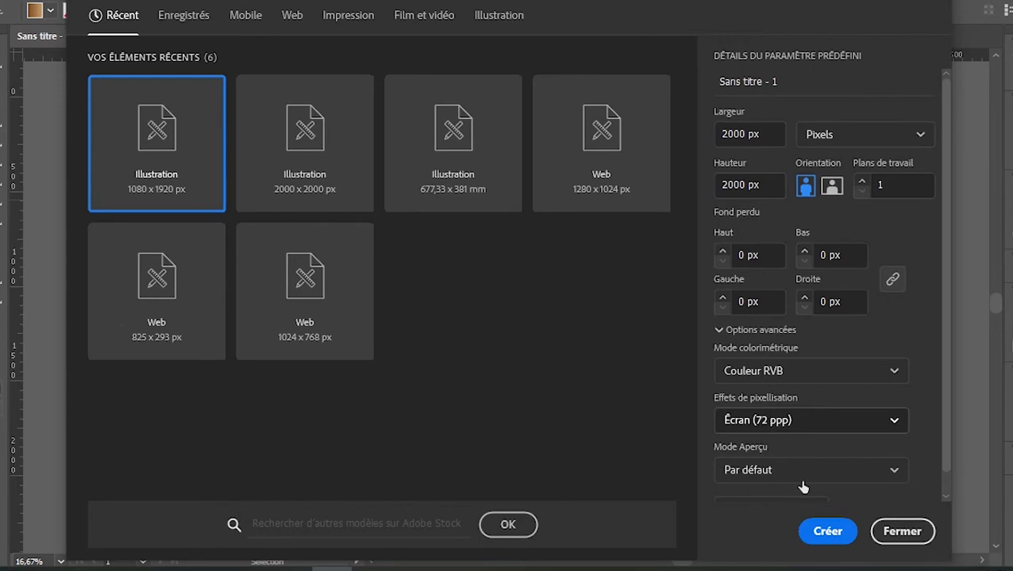
left_click(810, 532)
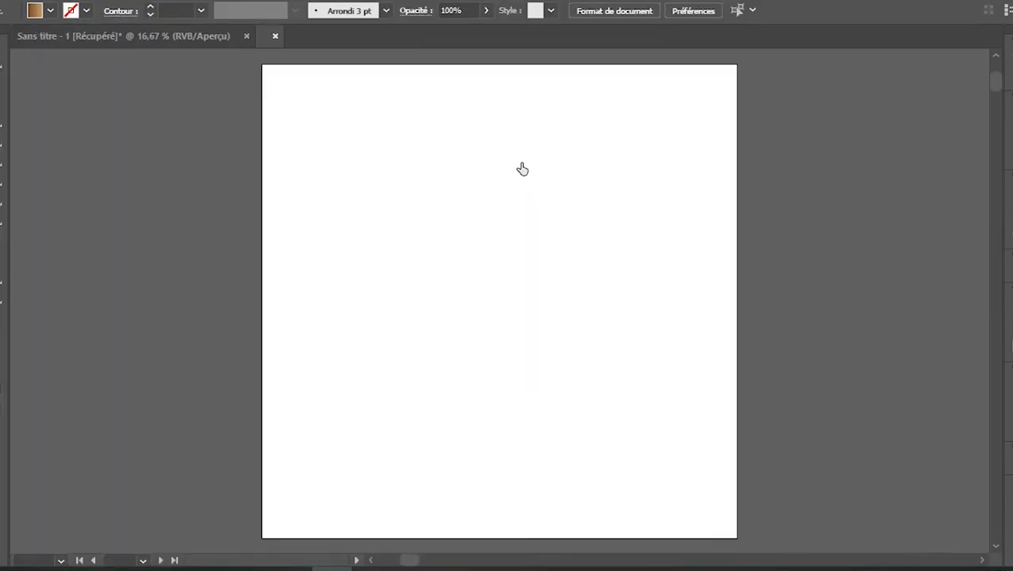
- Copy the six gradient swatch squares from the recovered owl document into the new document and place them left of its artboard
left_click(225, 37)
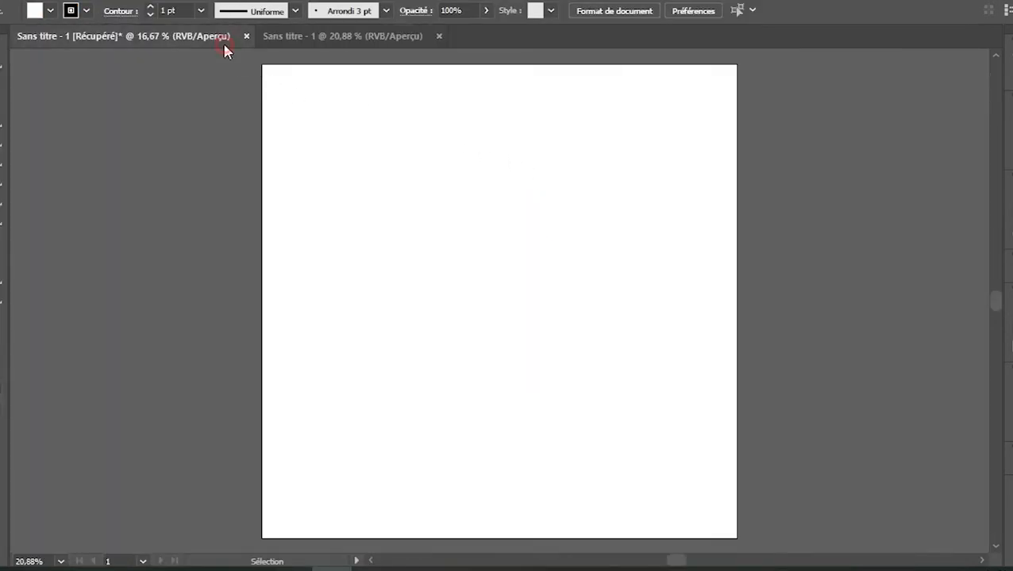
left_click_drag(111, 398, 113, 398)
key("ctrl+c")
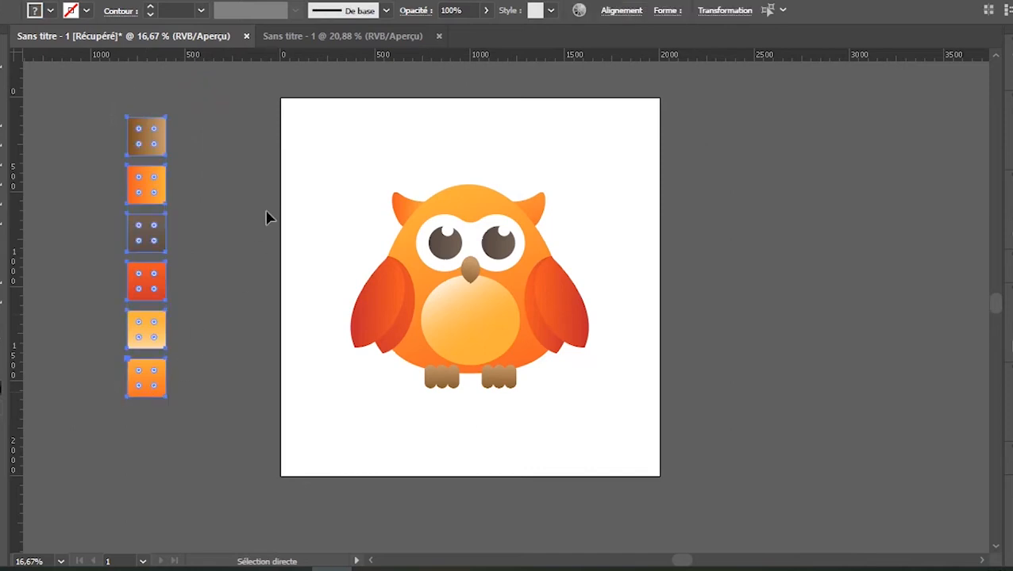
left_click(294, 36)
key("ctrl+v")
left_click_drag(485, 214, 108, 196)
left_click(219, 192)
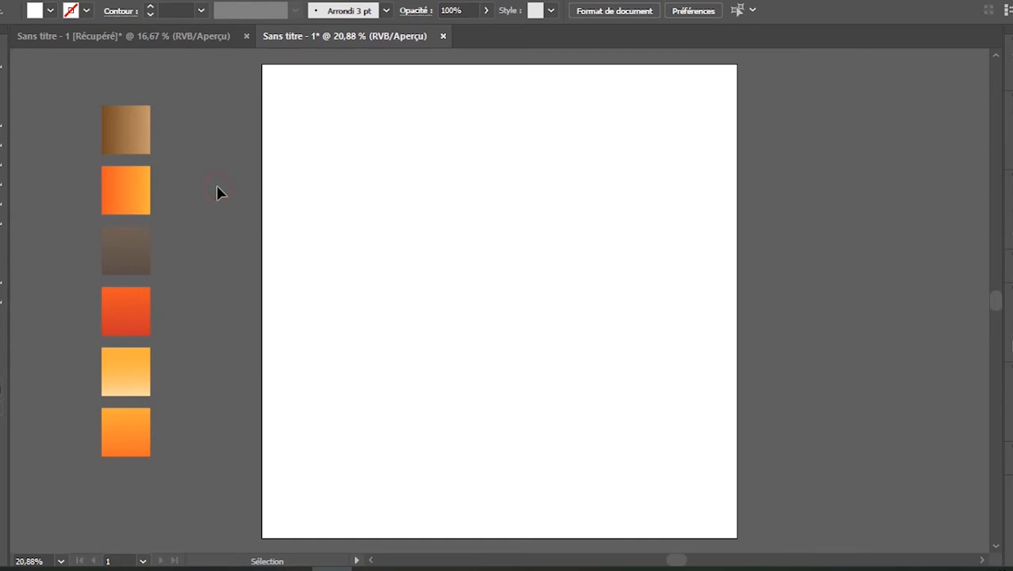
- Examine the hex codes of both end colours in the brown swatch's gradient at the head of the column
left_click_drag(216, 173, 278, 174)
left_click(192, 133)
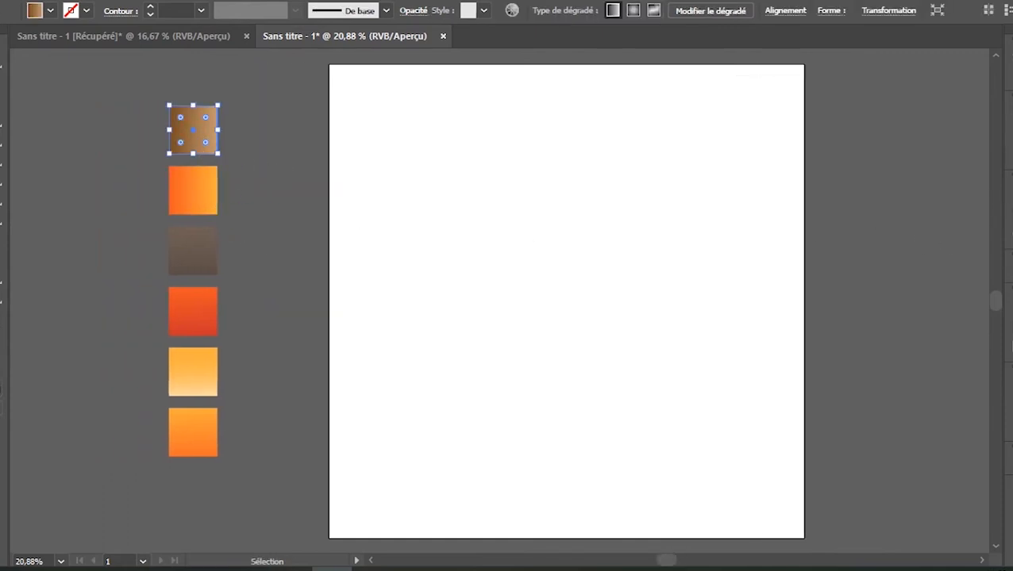
left_click(1008, 211)
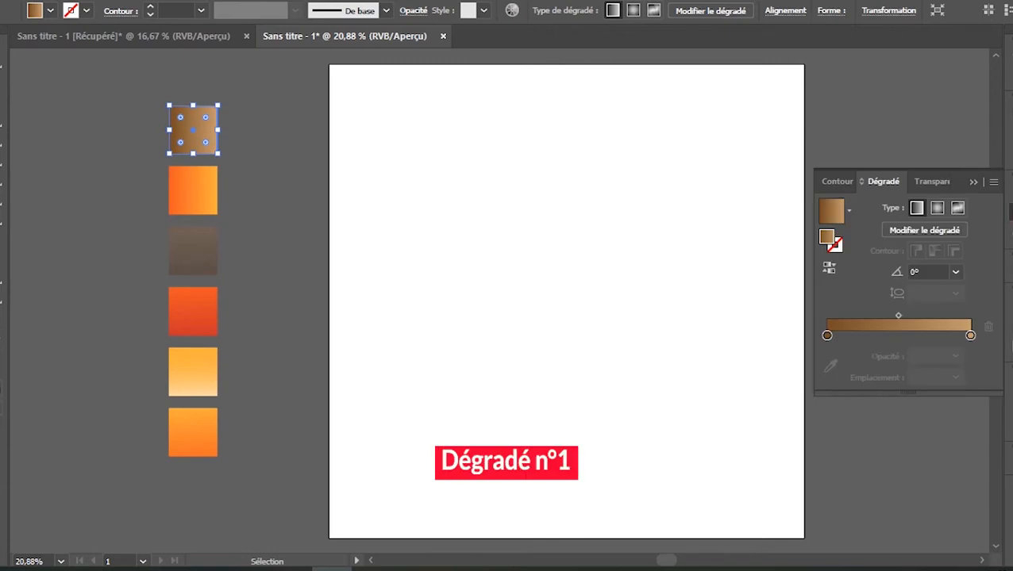
double_click(827, 337)
left_click(751, 424)
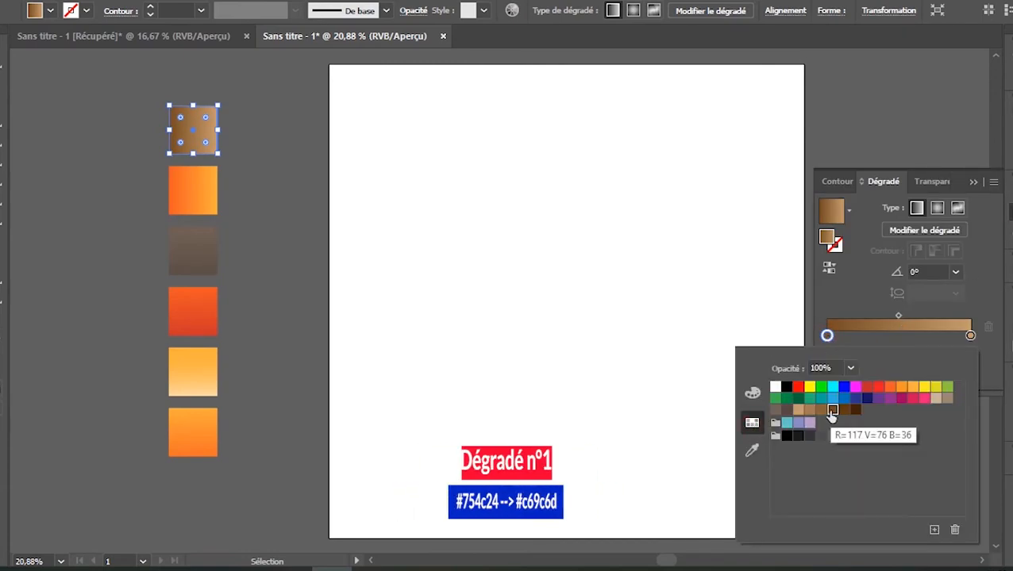
left_click(752, 395)
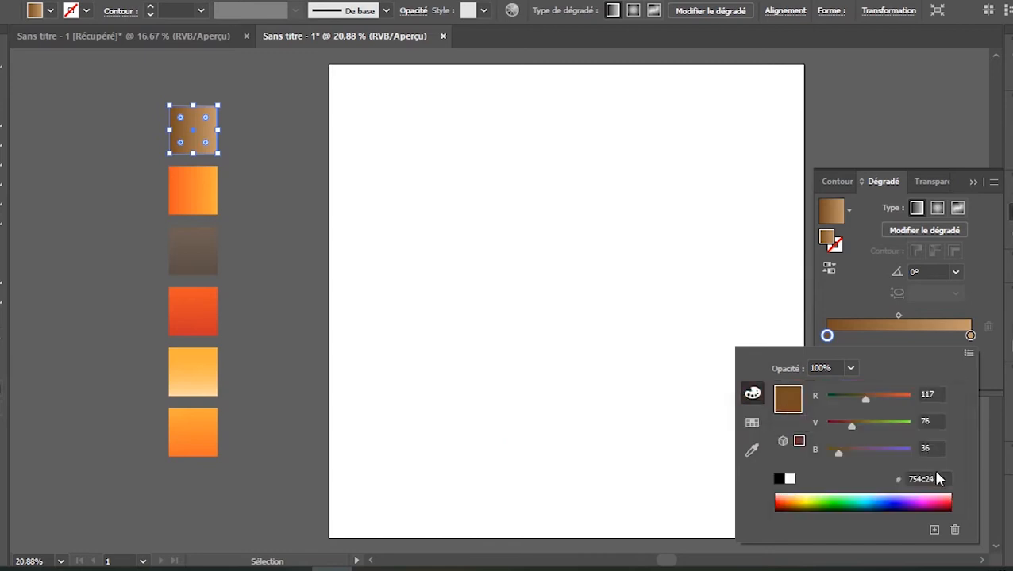
left_click_drag(940, 477, 903, 478)
key("ctrl+v")
key("Tab")
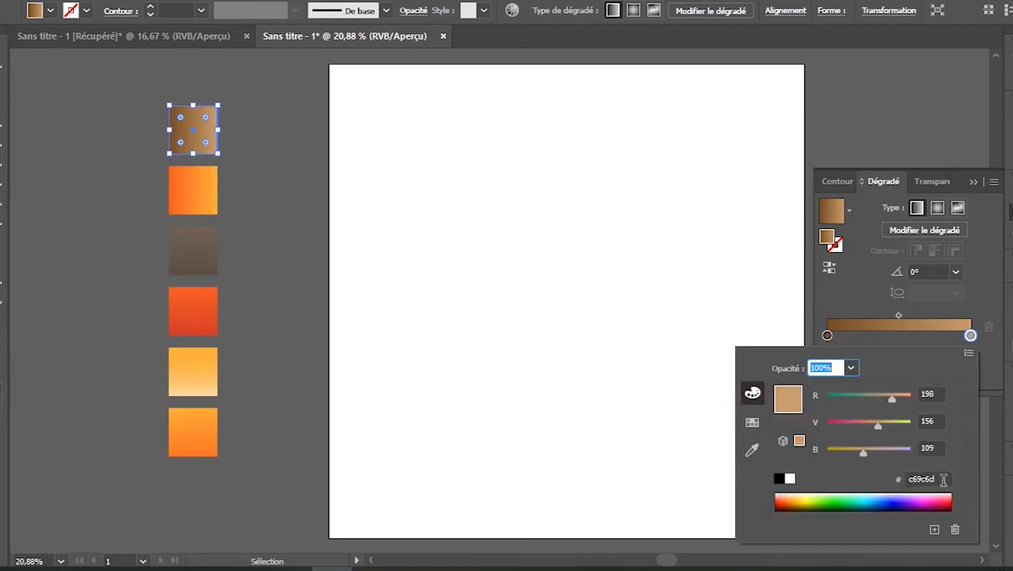
- Check the hex codes of both colour stops in the second, horizontal orange gradient swatch
left_click(198, 197)
left_click(206, 193)
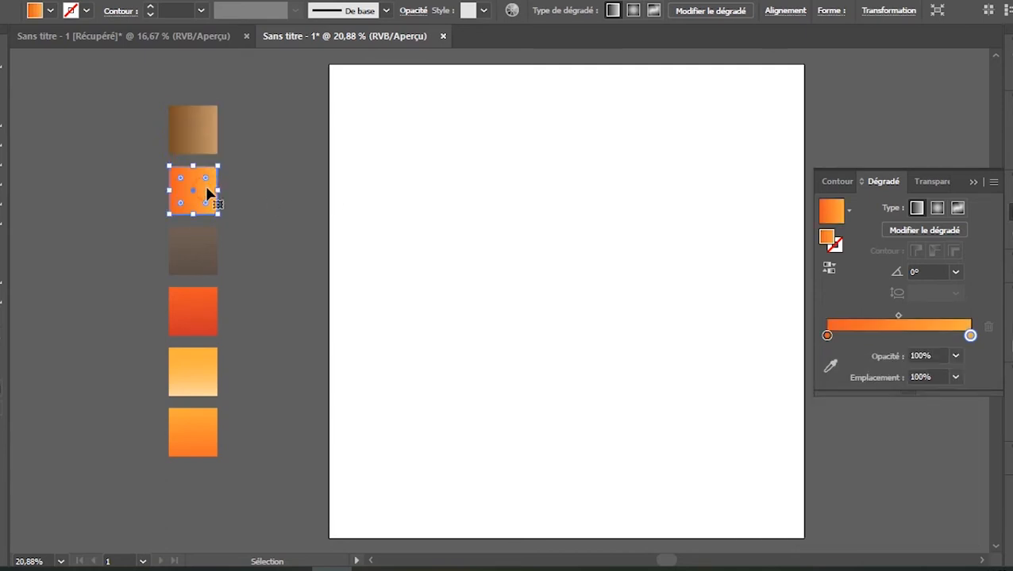
double_click(827, 336)
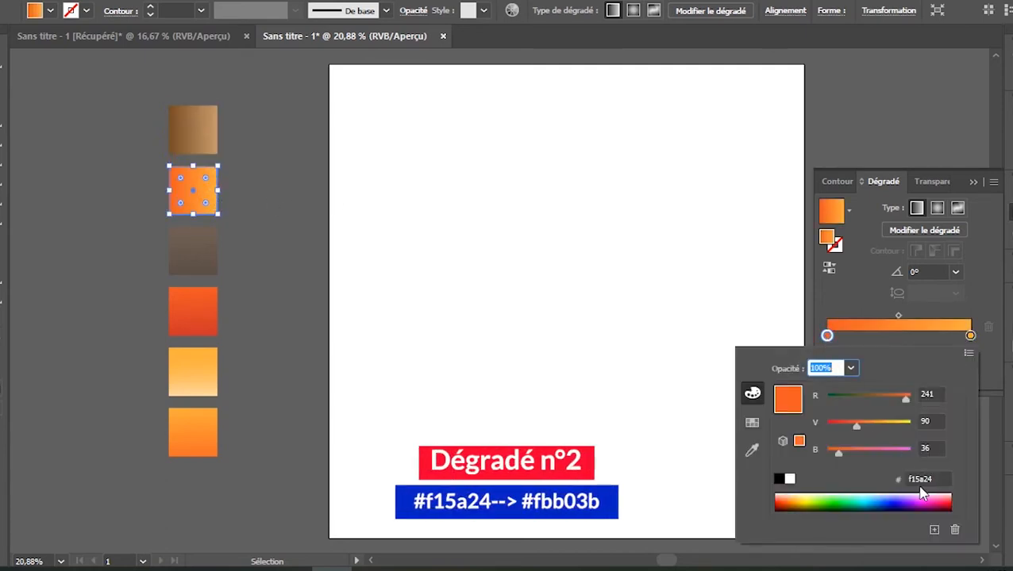
left_click(752, 423)
left_click(753, 393)
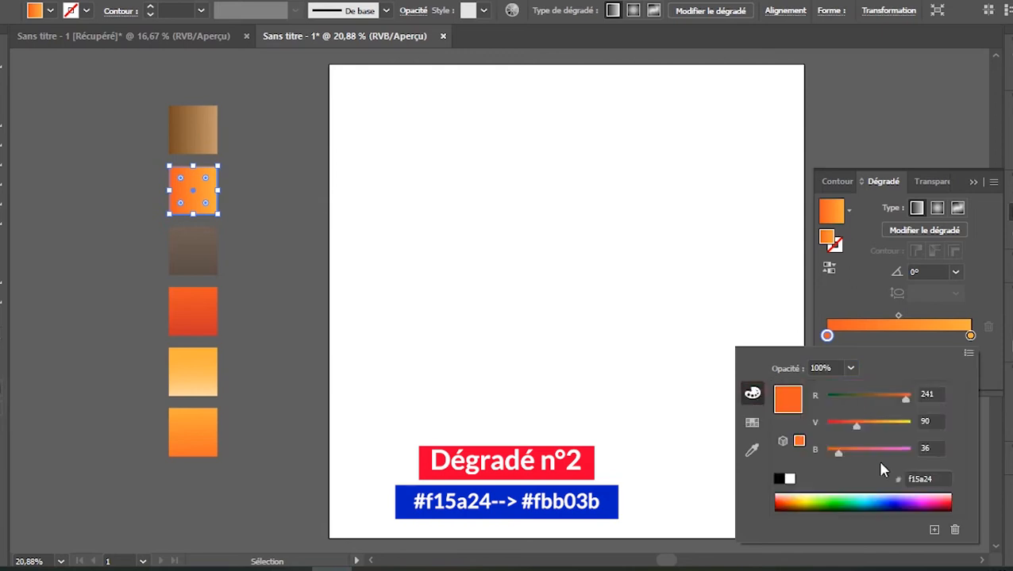
left_click(970, 338)
double_click(970, 336)
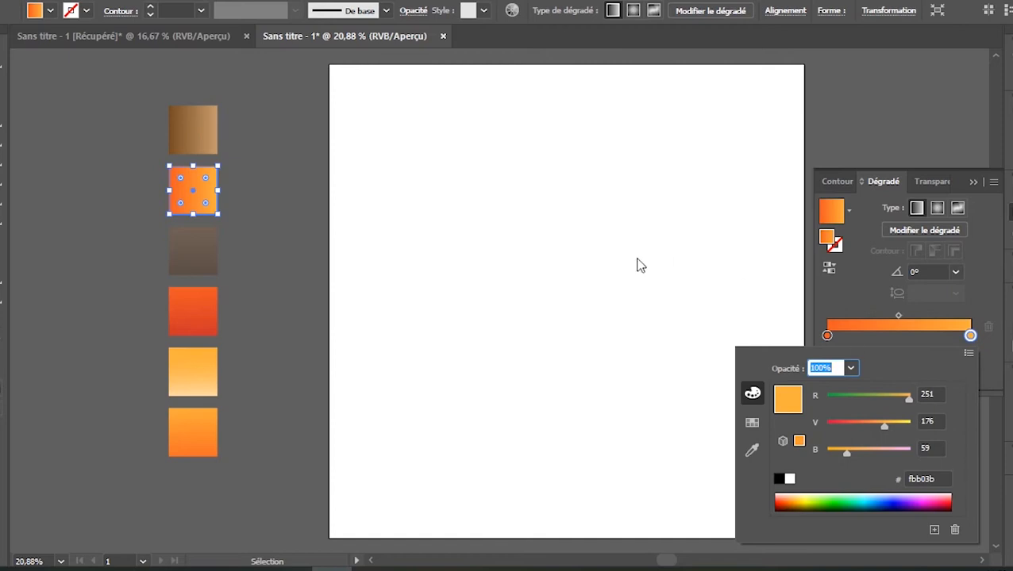
left_click(310, 291)
- Inspect the start and end colour codes of the grey-brown third swatch and the red-orange fourth swatch
left_click(197, 251)
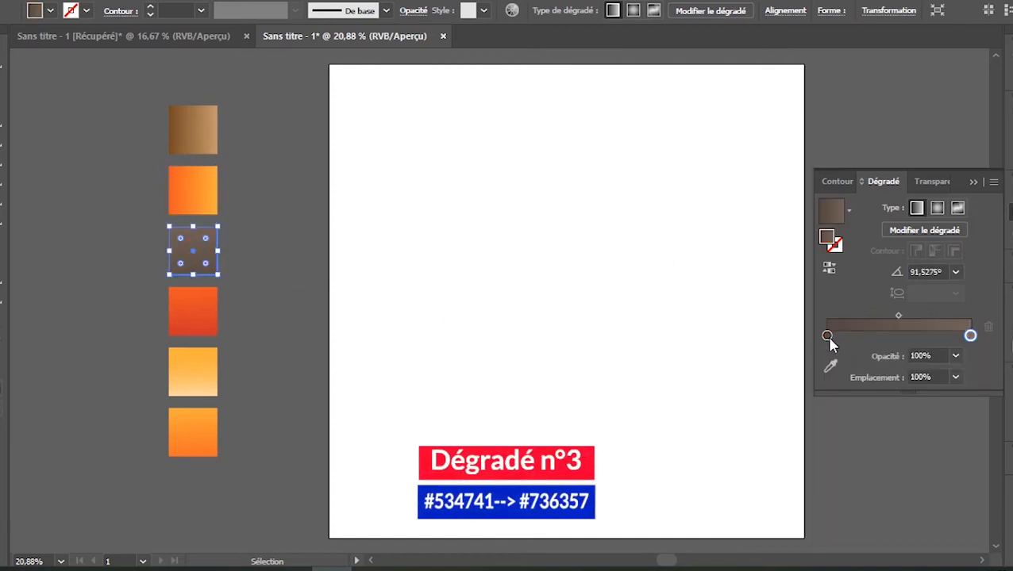
double_click(827, 337)
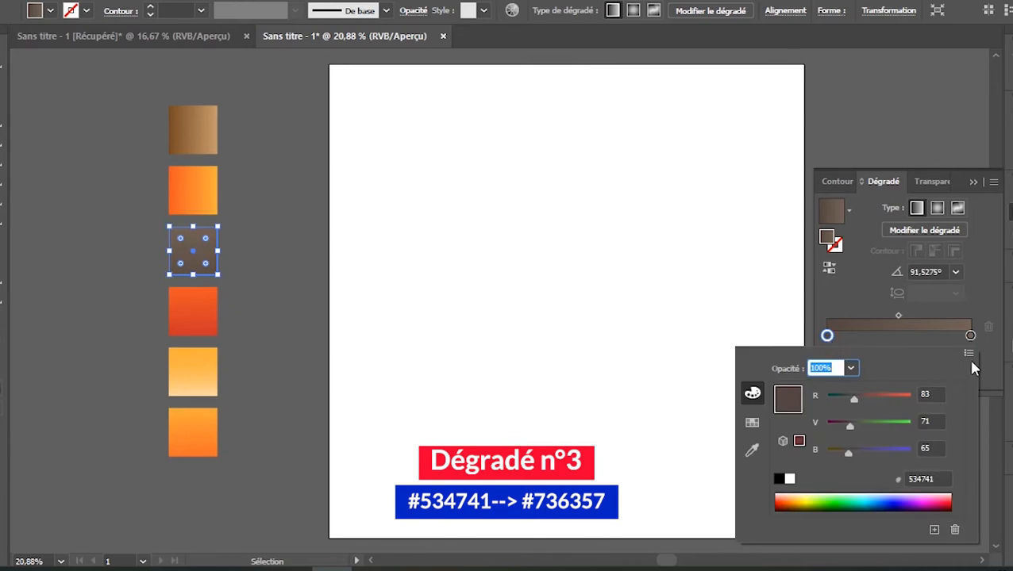
double_click(970, 336)
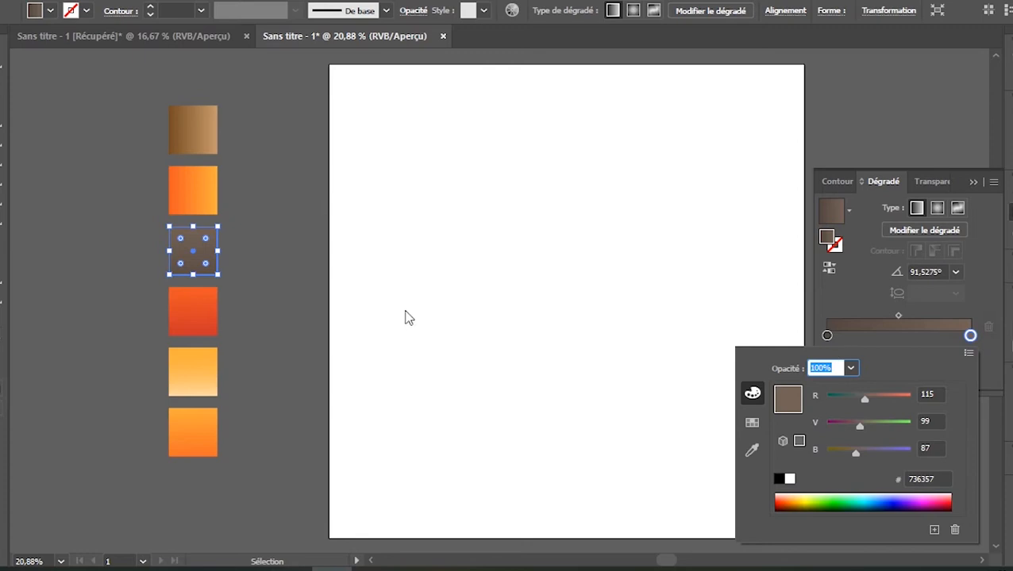
left_click(190, 306)
left_click(192, 305)
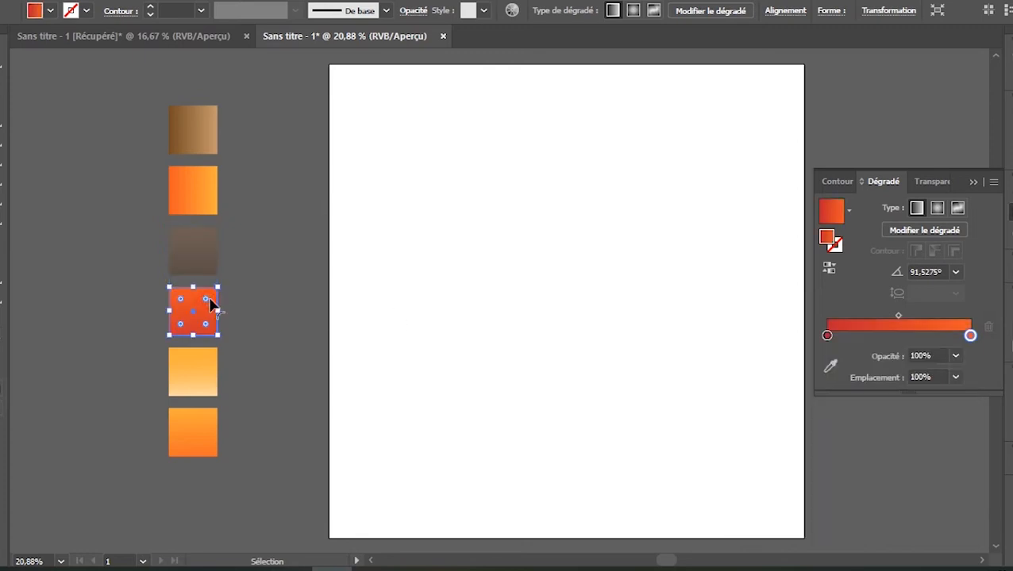
left_click(827, 336)
double_click(827, 336)
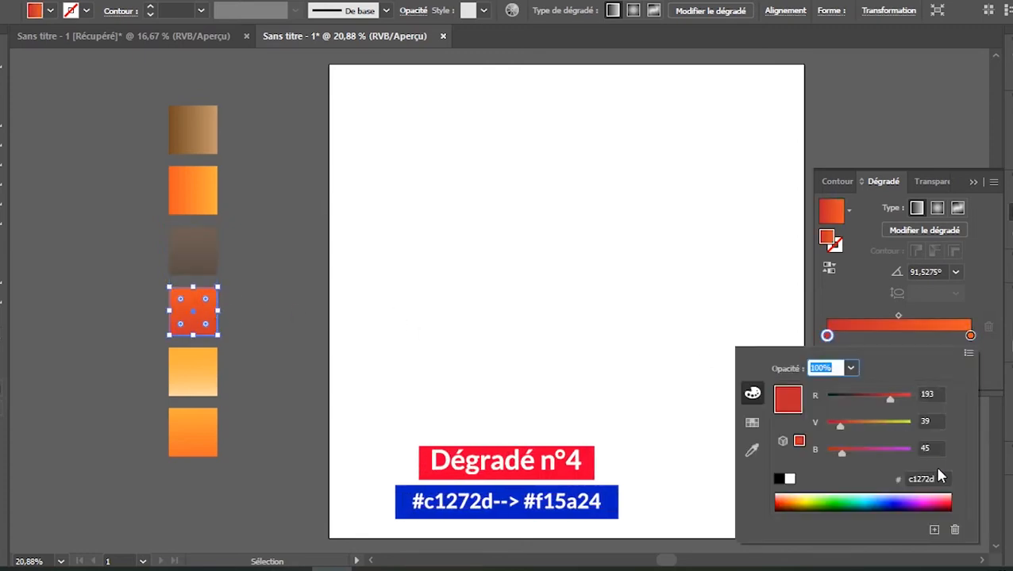
left_click(969, 336)
double_click(970, 336)
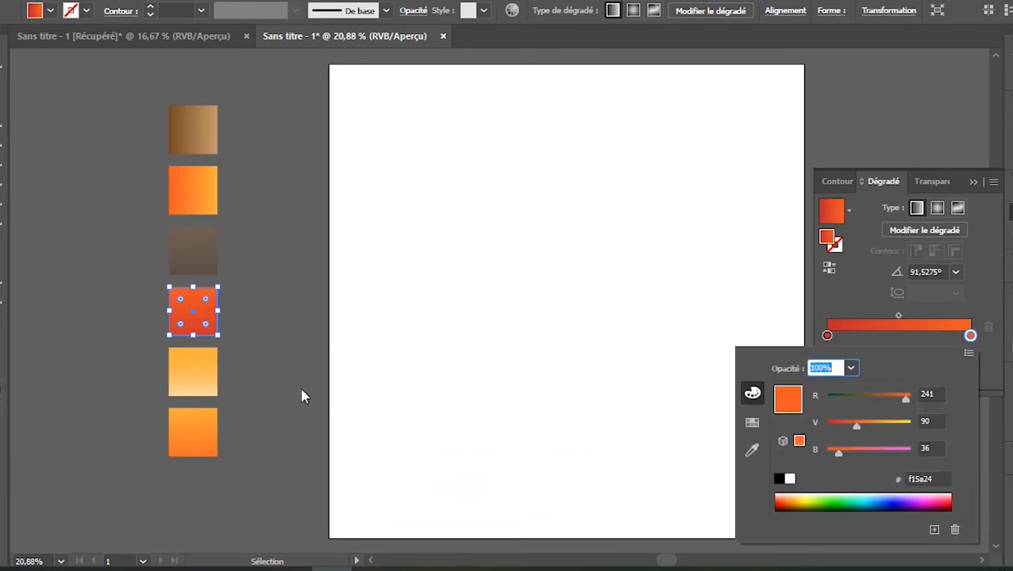
- Inspect the gradient stop colours of the pale yellow-orange fifth swatch and the orange sixth swatch
left_click(170, 369)
left_click(197, 366)
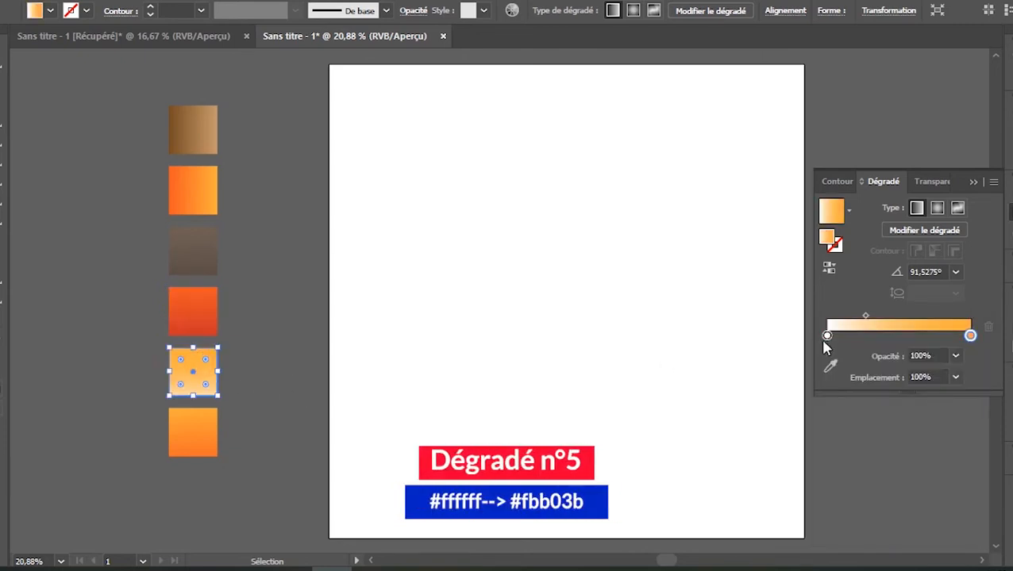
double_click(970, 337)
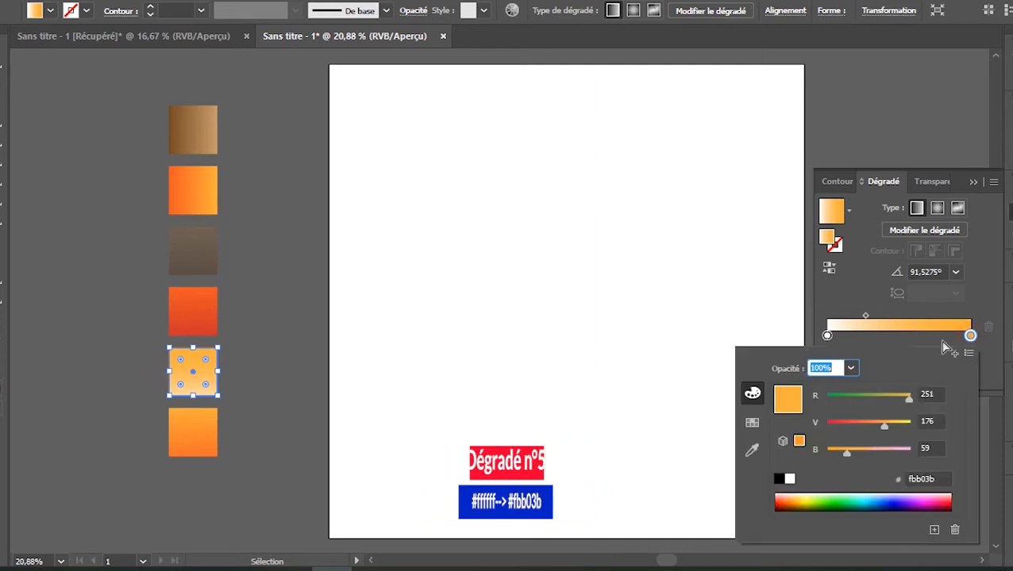
left_click(203, 426)
left_click(197, 426)
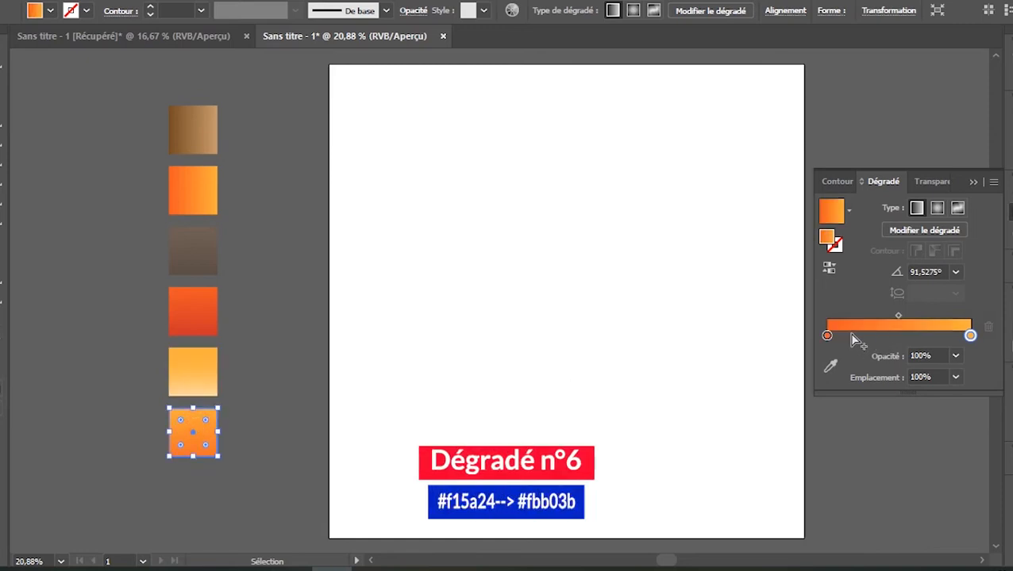
double_click(827, 336)
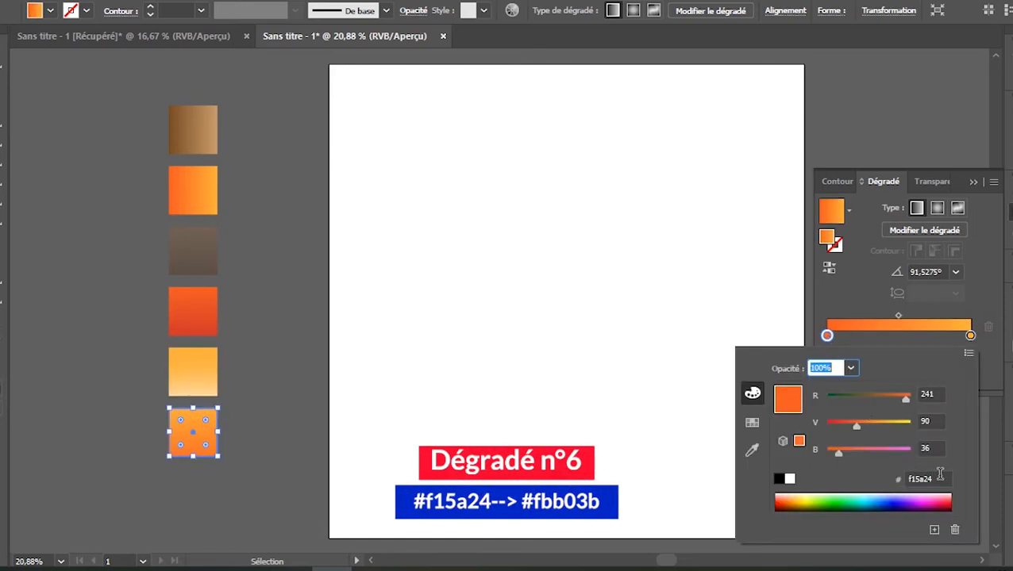
left_click(969, 336)
double_click(969, 335)
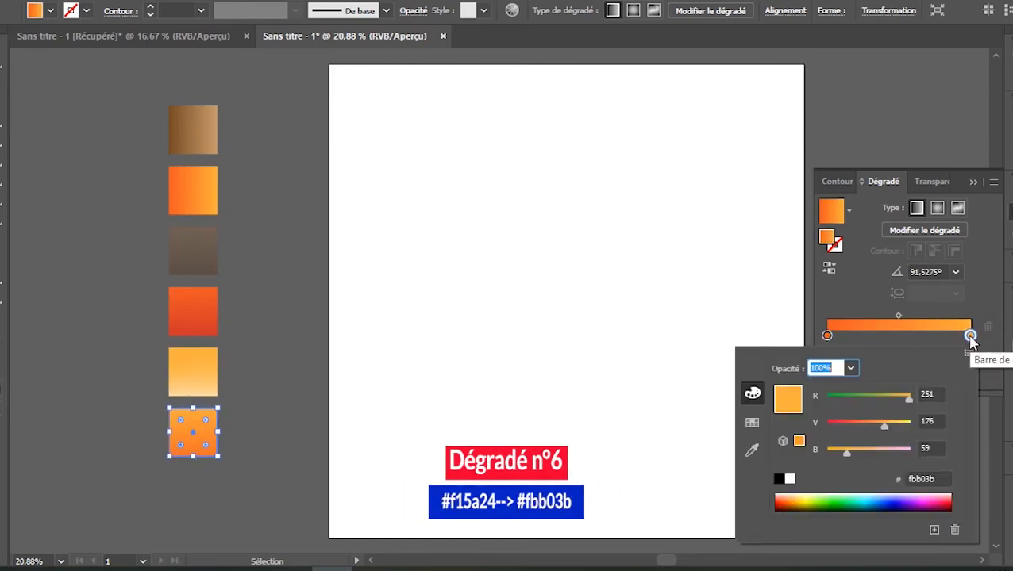
left_click(494, 254)
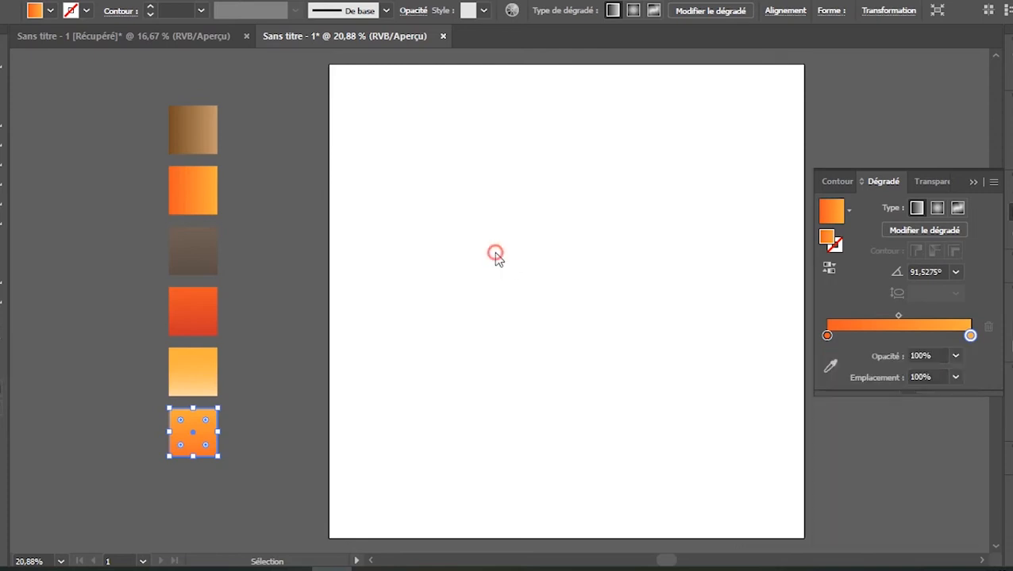
left_click(386, 245)
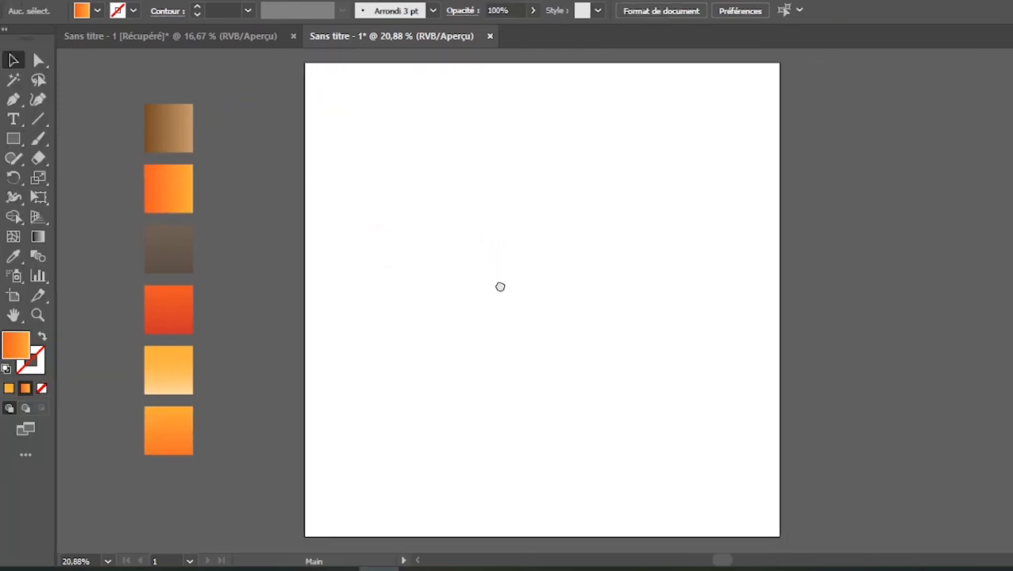
- Draw a large, nearly circular ellipse on the artboard and fill it with the second swatch's horizontal orange gradient
left_click_drag(499, 286, 475, 290)
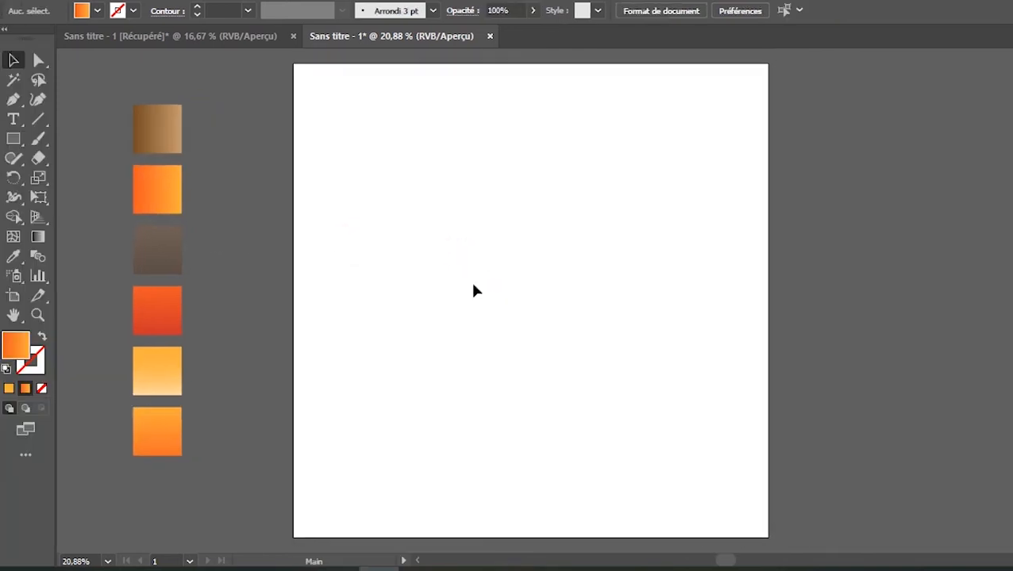
left_click_drag(14, 138, 68, 177)
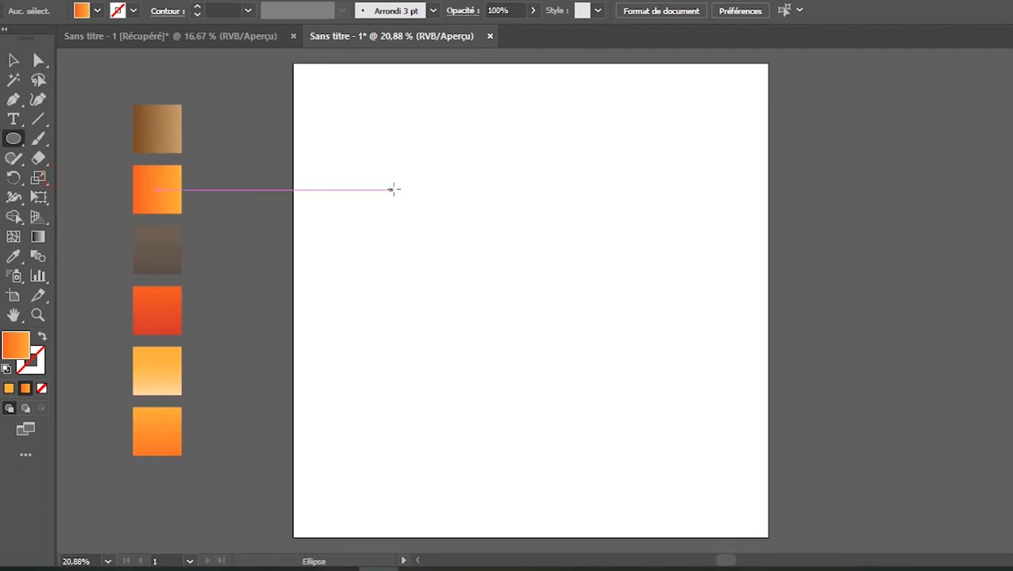
left_click_drag(395, 177, 668, 458)
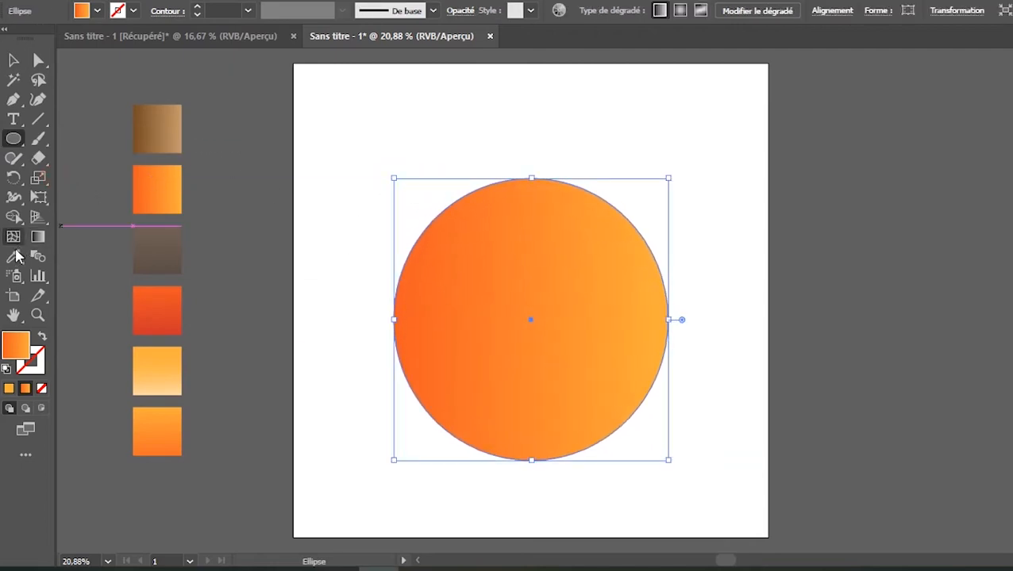
left_click(14, 257)
left_click(153, 183)
key("v")
left_click(332, 117)
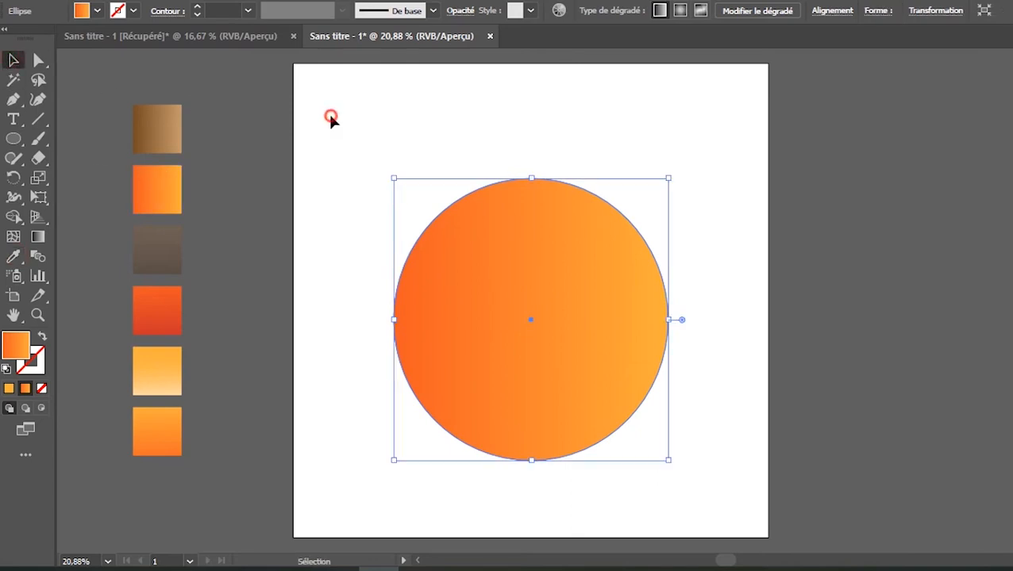
- Centre the orange ellipse horizontally and vertically on the artboard
left_click(568, 216)
left_click(840, 15)
left_click(707, 57)
left_click(807, 57)
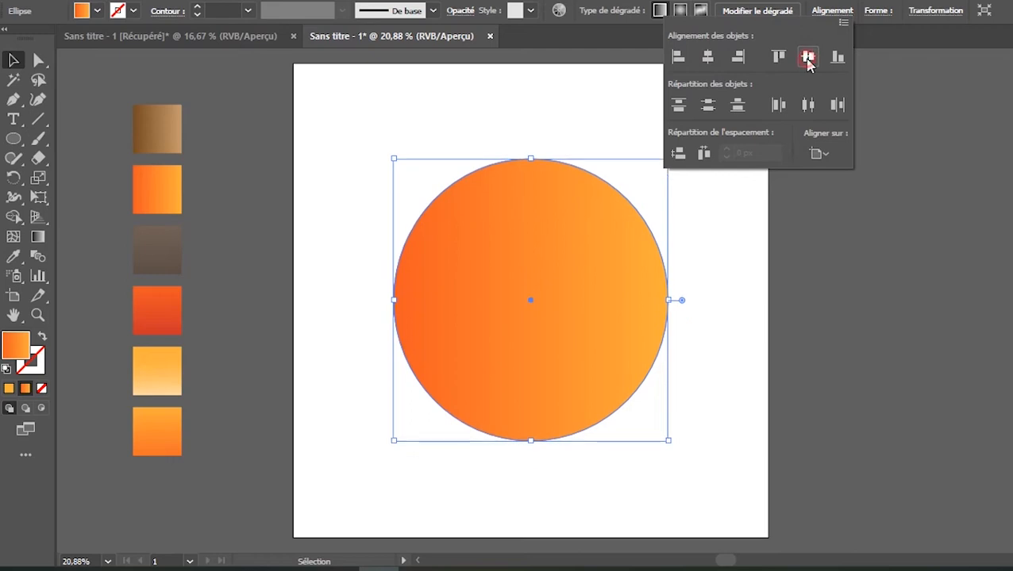
left_click(721, 232)
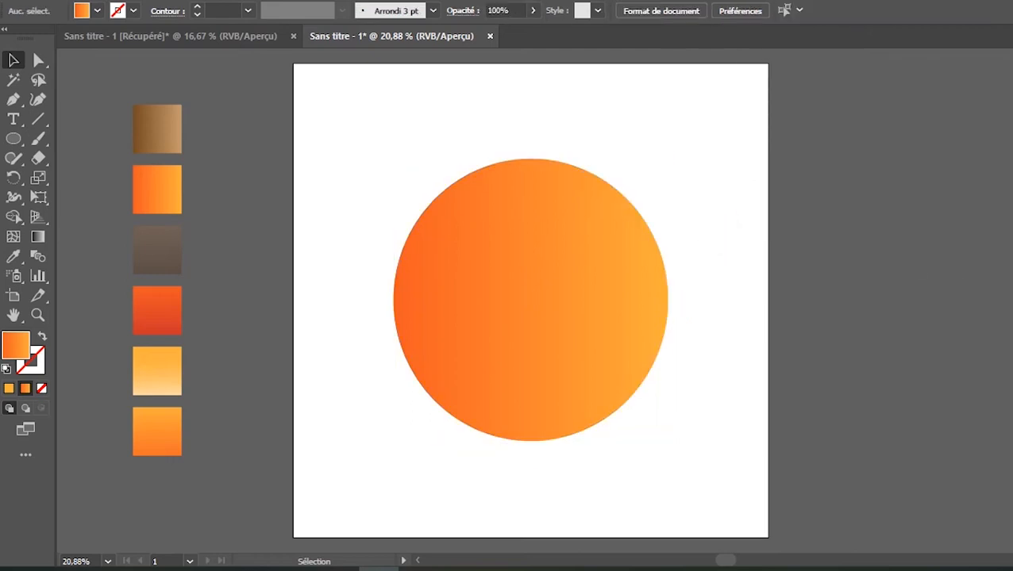
- Keep the Alignement options open in a floating window beside the artboard, above the Pathfinder options
key("shift+F7")
left_click_drag(927, 379, 829, 171)
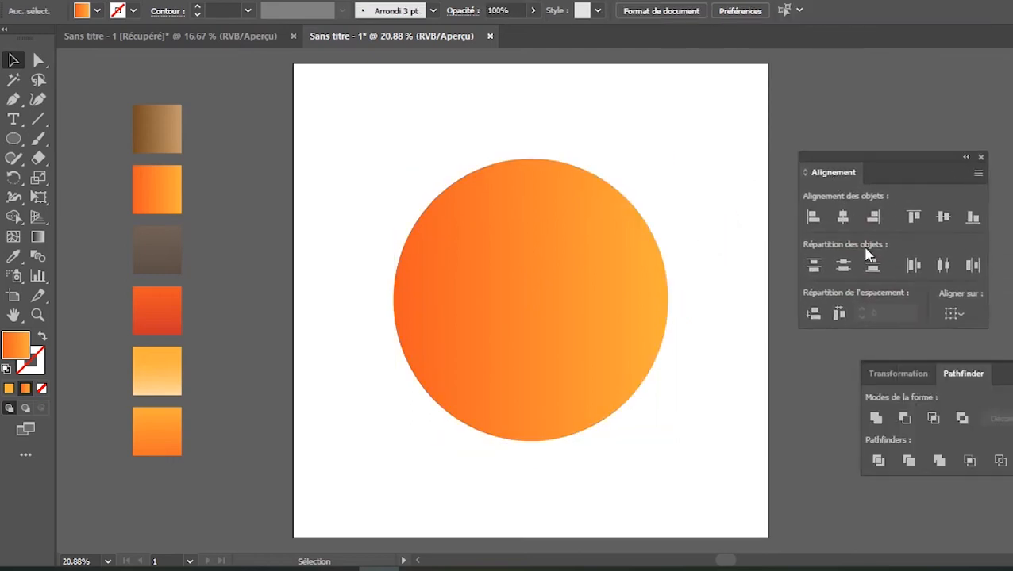
- Group the Pathfinder options with Alignement in one floating window beside the artboard and close the Transformation options
left_click_drag(964, 375, 882, 181)
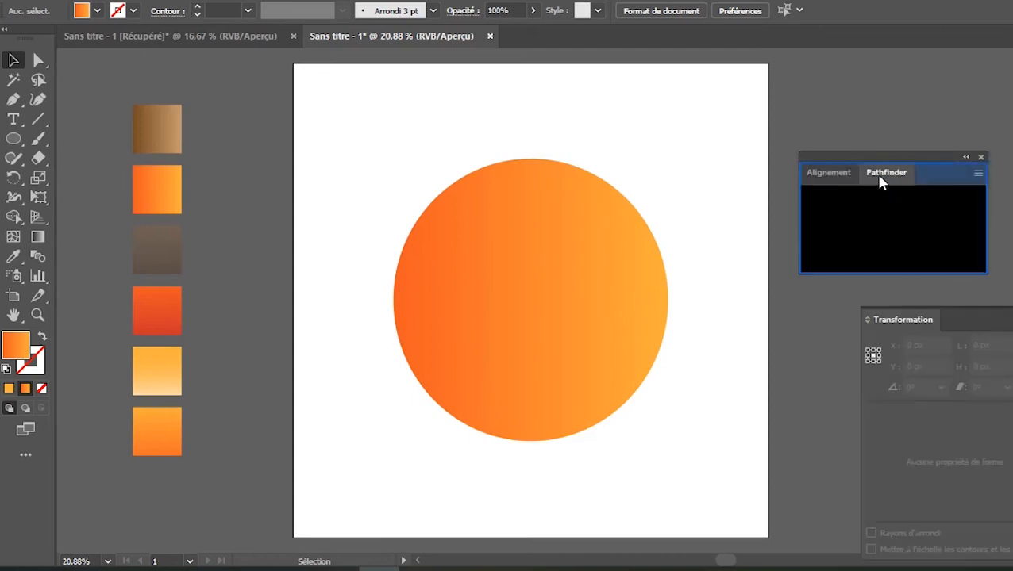
key("shift+F8")
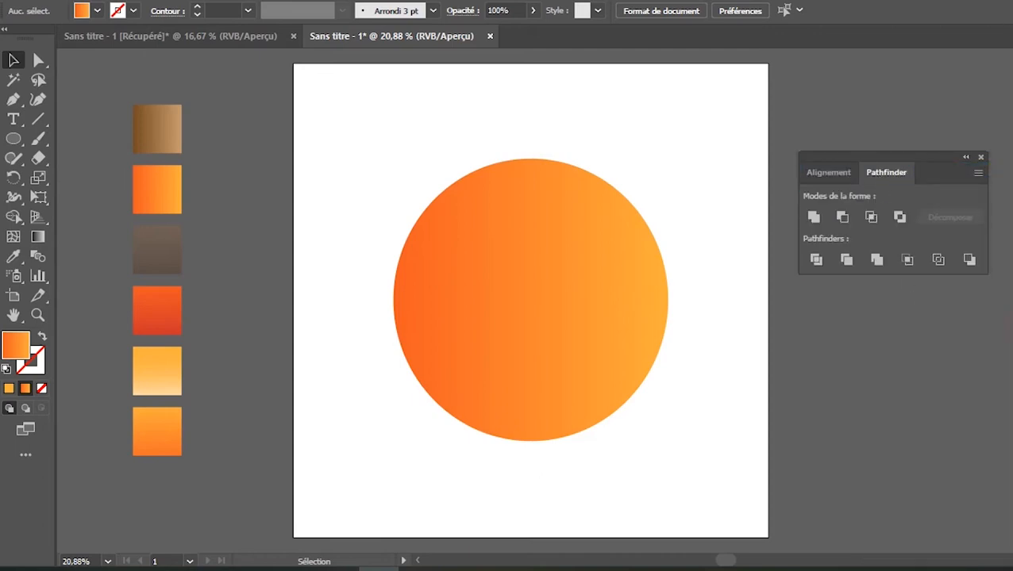
left_click_drag(937, 169, 938, 130)
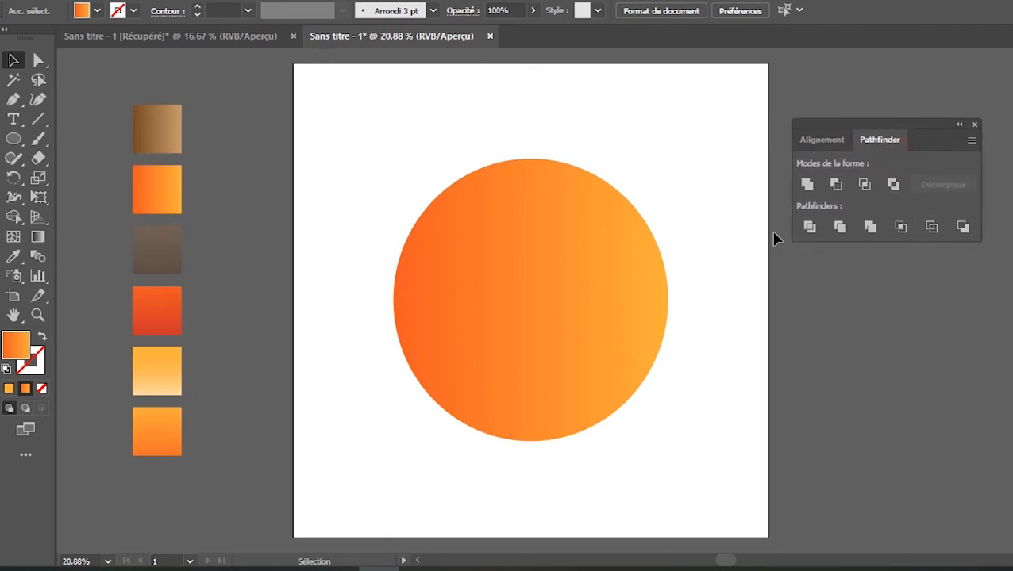
- Lower the left and right anchor points of the large orange circle by similar amounts to shape an egg-like body
left_click(558, 270)
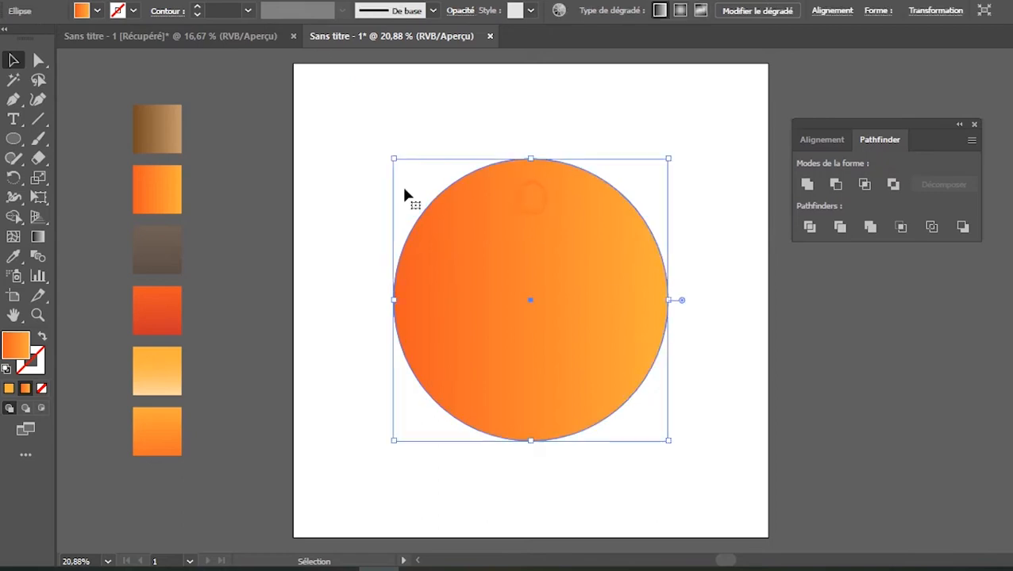
left_click(38, 61)
left_click_drag(394, 302, 400, 346)
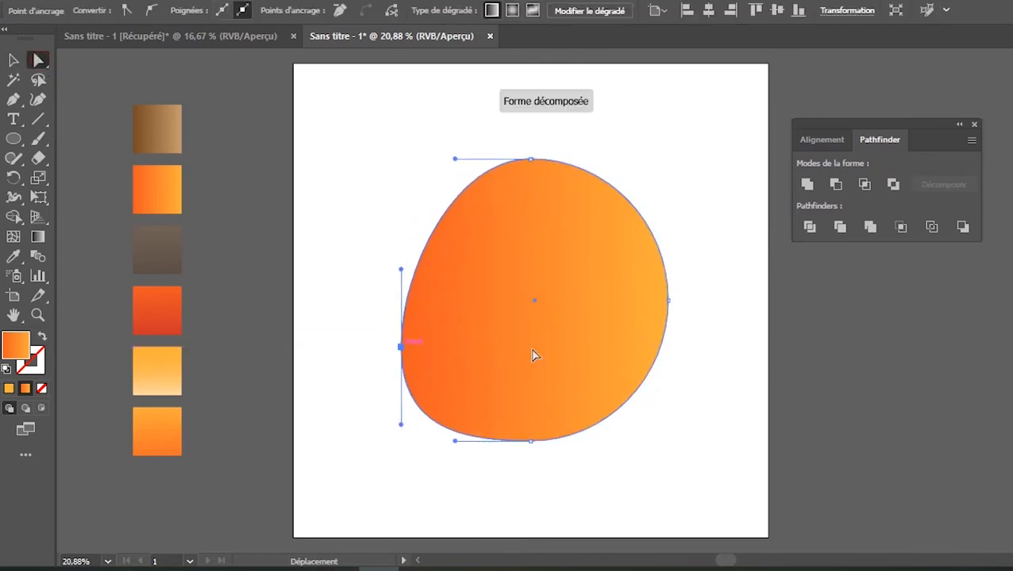
left_click_drag(667, 300, 665, 355)
left_click(325, 222)
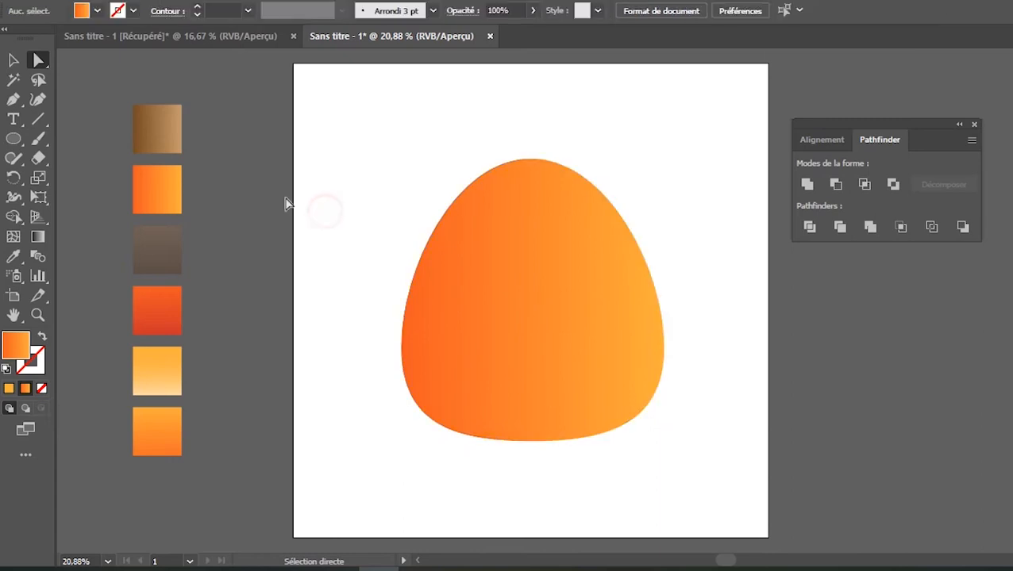
- Reduce the orange body's height slightly from its top edge, then move it up a little and centre it horizontally on the artboard
left_click(13, 61)
left_click(533, 238)
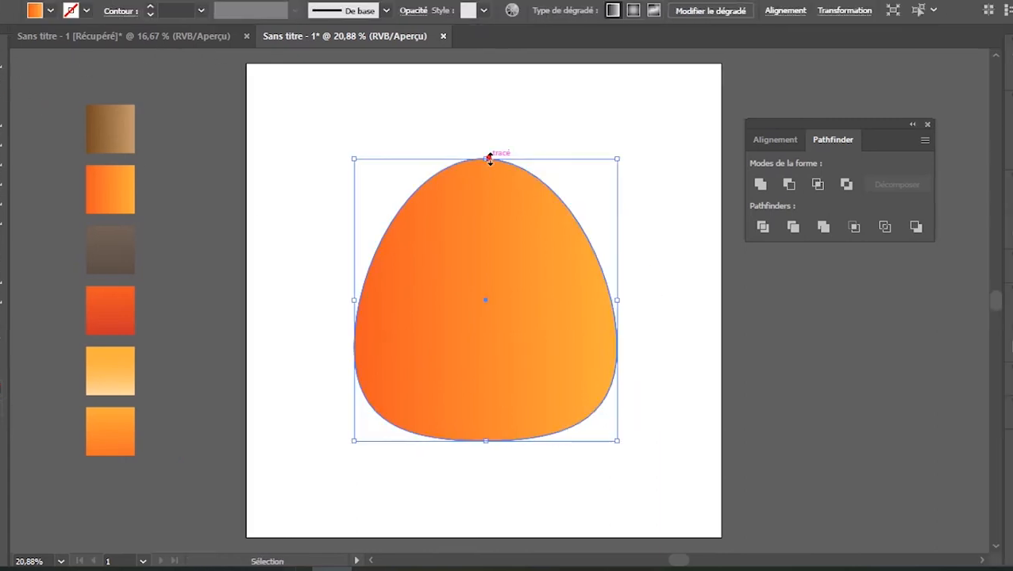
left_click_drag(532, 158, 541, 183)
left_click(551, 136)
left_click_drag(578, 336, 574, 321)
left_click(782, 140)
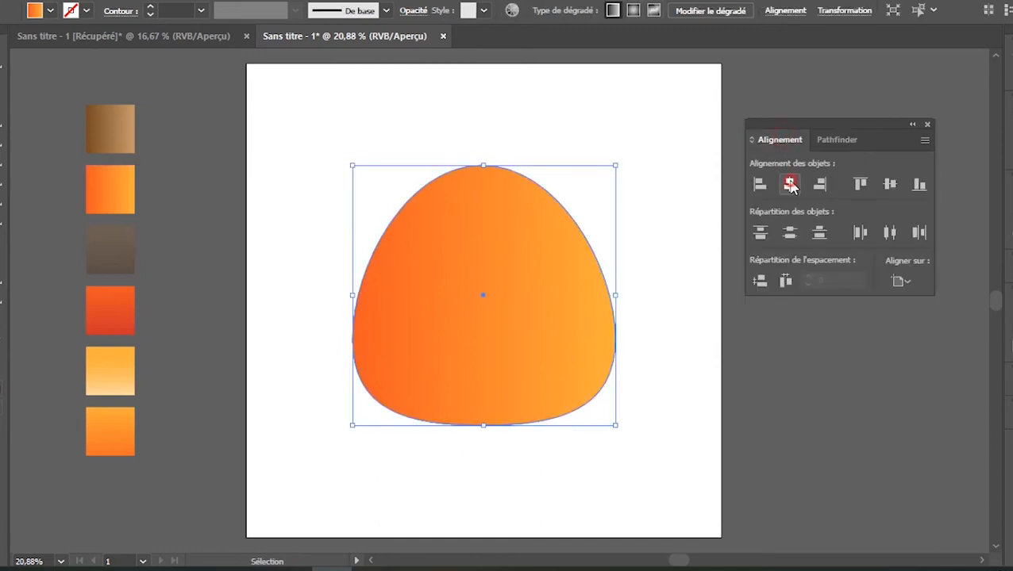
left_click(649, 150)
- Draw a belly circle on the lower body with the pale yellow-orange fifth swatch's gradient and centre it horizontally on the artboard
key("l")
left_click_drag(423, 269, 552, 400)
key("i")
left_click(103, 362)
key("v")
left_click(222, 133)
left_click(493, 289)
left_click(788, 184)
left_click(637, 172)
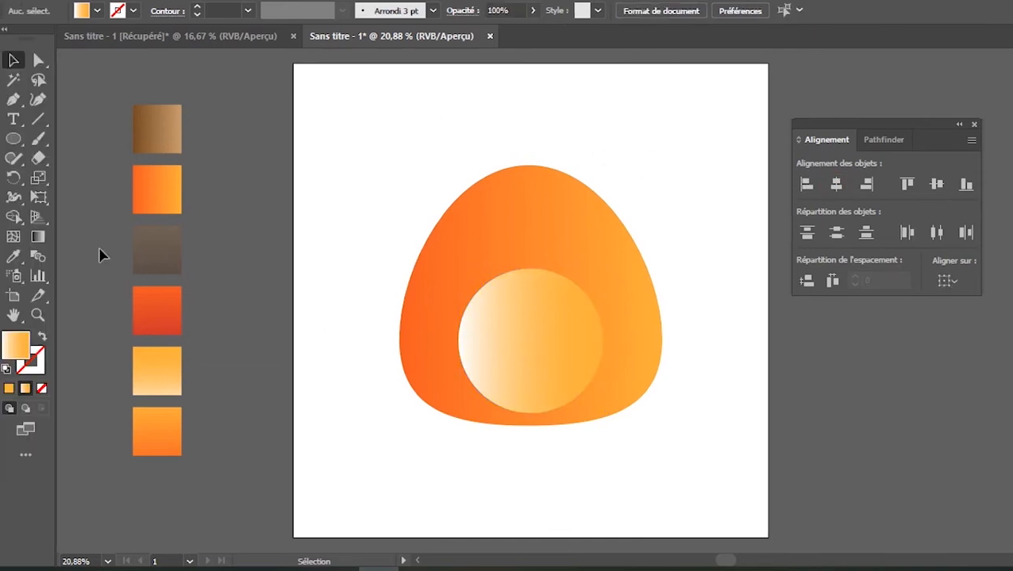
- Draw a smaller circle above the belly's left side as the left eye and fill it with the artboard's white
key("l")
left_click_drag(458, 203, 523, 266)
left_click(12, 255)
left_click(408, 146)
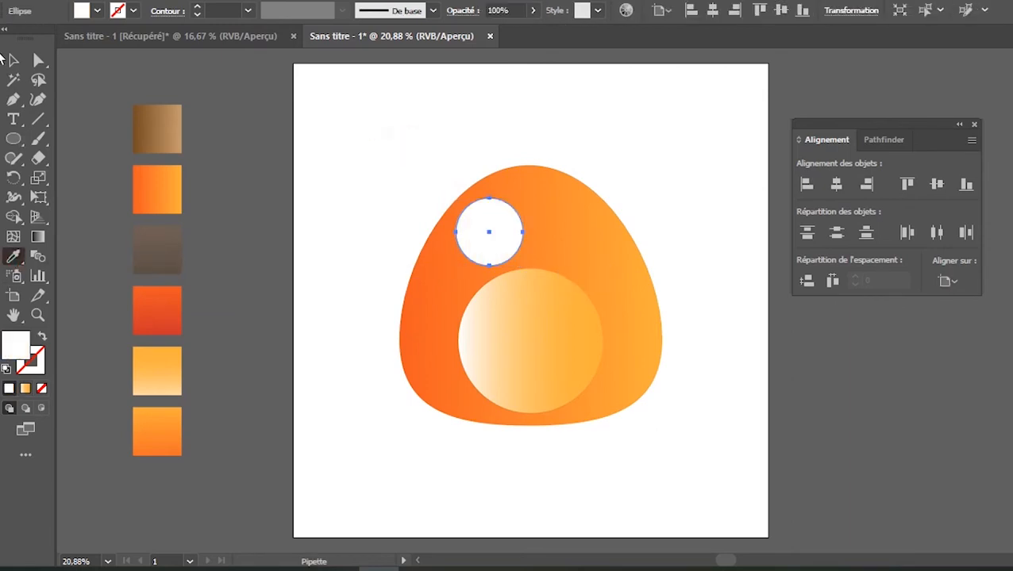
- Duplicate the white eye circle horizontally to the right with a slight overlap and unite both circles into one shape
left_click(13, 60)
left_click_drag(497, 232, 564, 240)
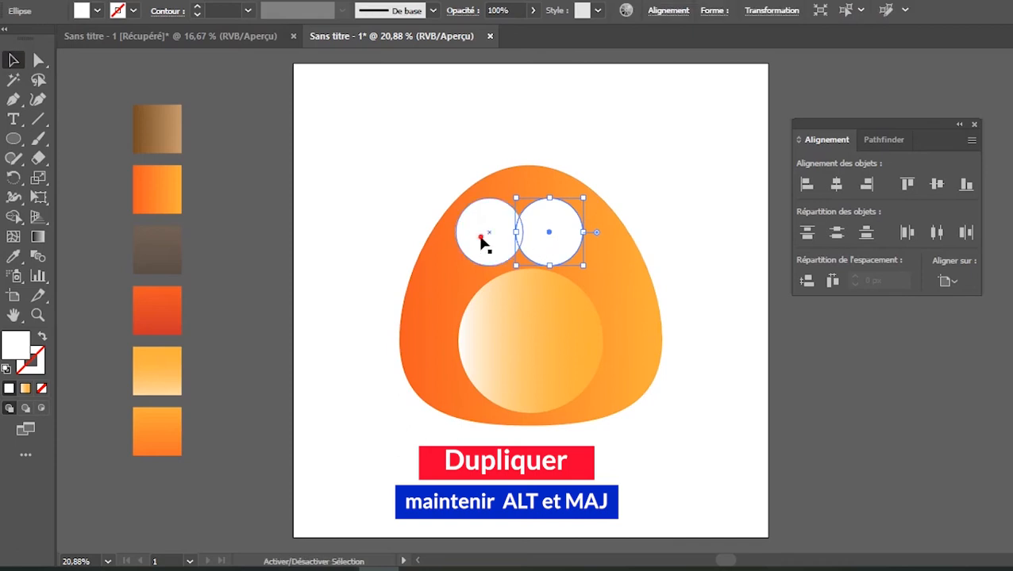
left_click(484, 244, "shift")
left_click(873, 141)
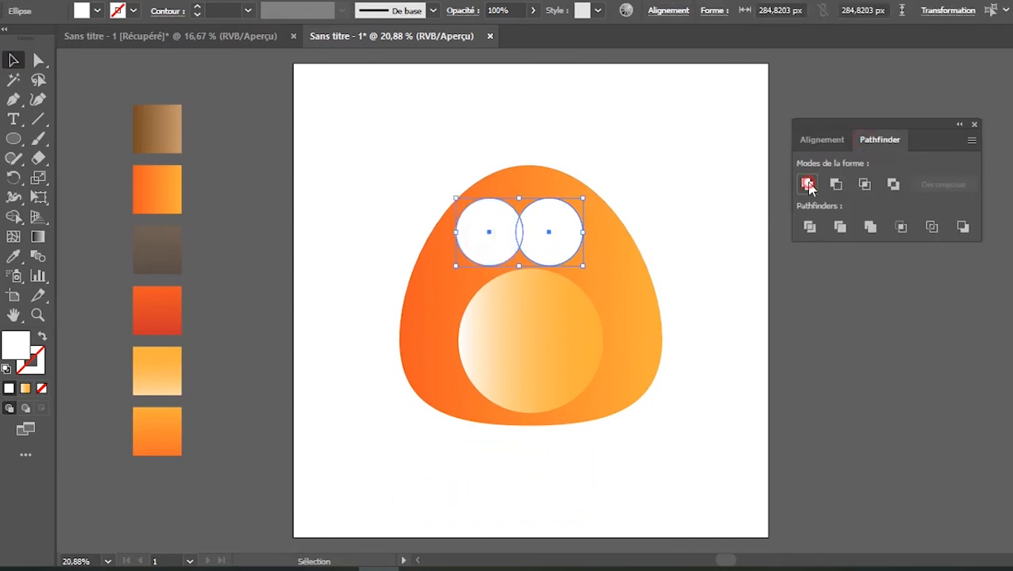
left_click(808, 186)
left_click(684, 196)
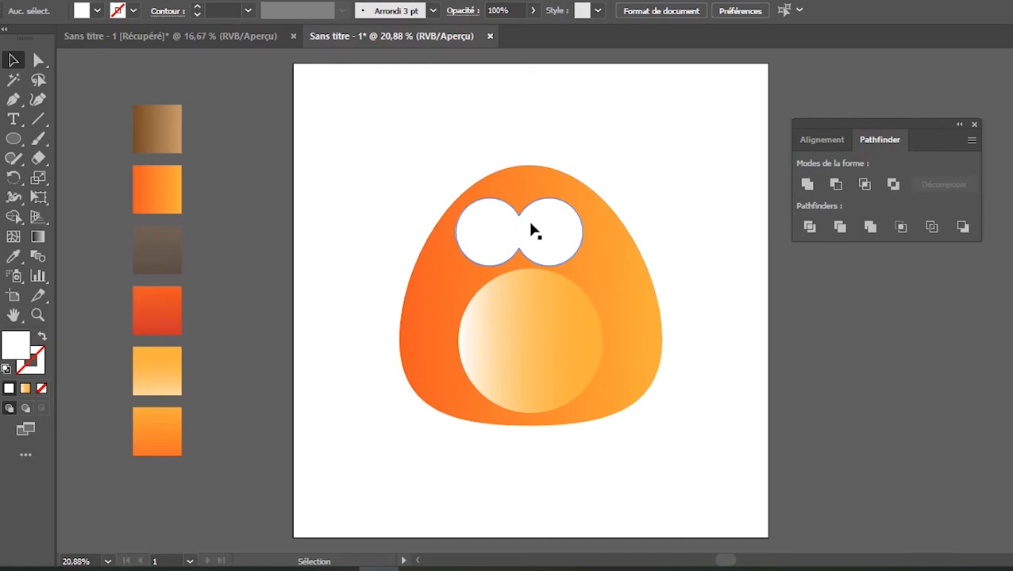
- Round the upper and lower inner corners where the two white eye circles meet into smooth curves
scroll(530, 230, "up", 4)
key("a")
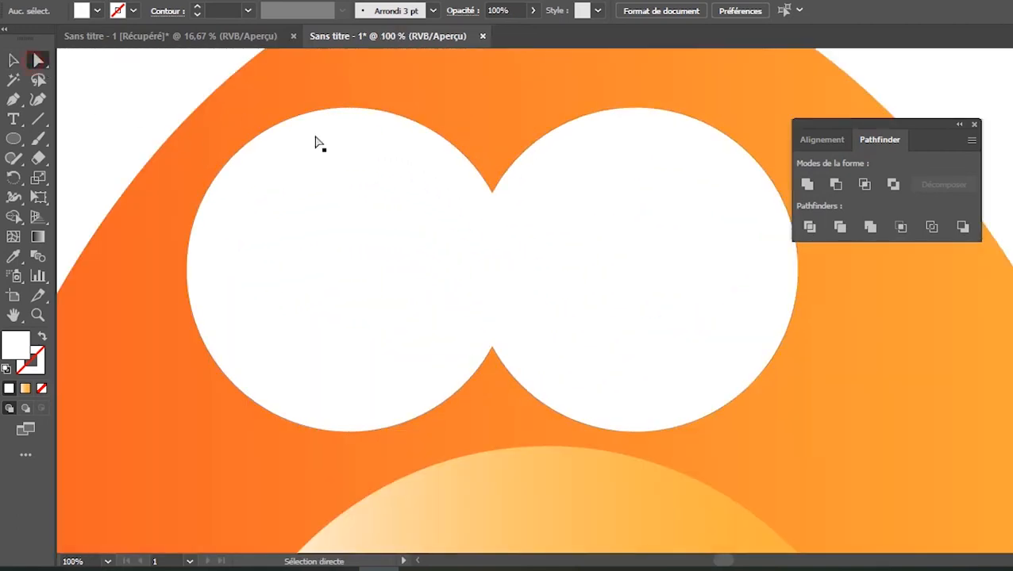
left_click(492, 190)
left_click_drag(494, 181, 493, 106)
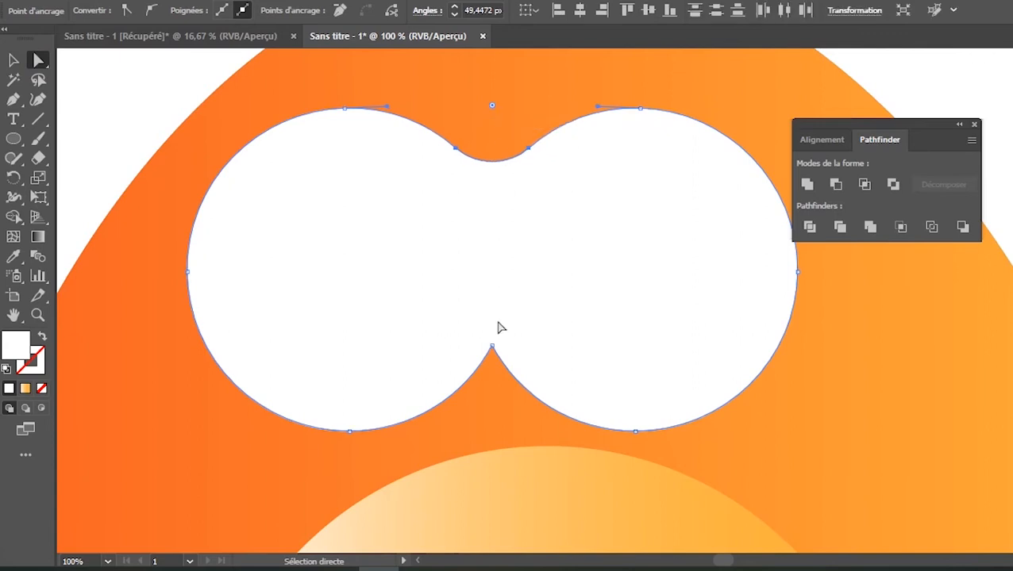
left_click(491, 348)
left_click_drag(493, 359, 507, 445)
left_click(135, 73)
scroll(264, 233, "down", 4)
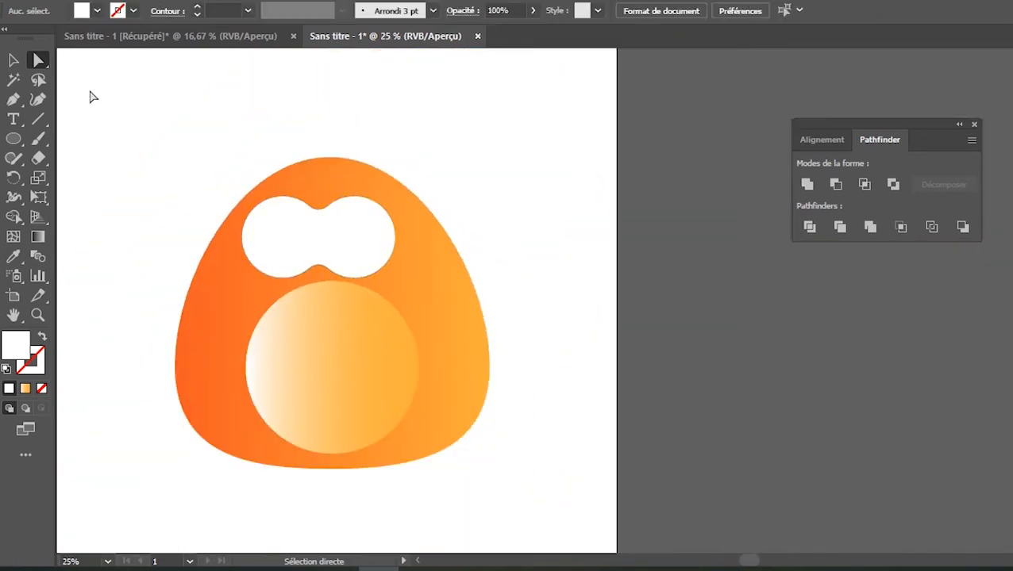
- Centre the merged white eye shape horizontally on the artboard
left_click(15, 59)
left_click_drag(225, 153, 459, 147)
left_click(542, 211)
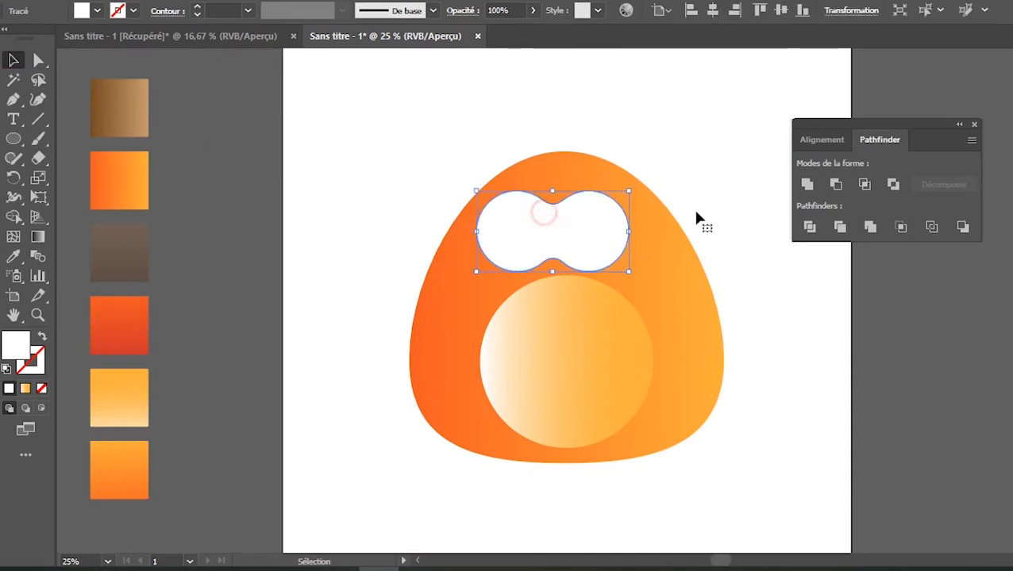
left_click(831, 140)
left_click(836, 184)
left_click(703, 140)
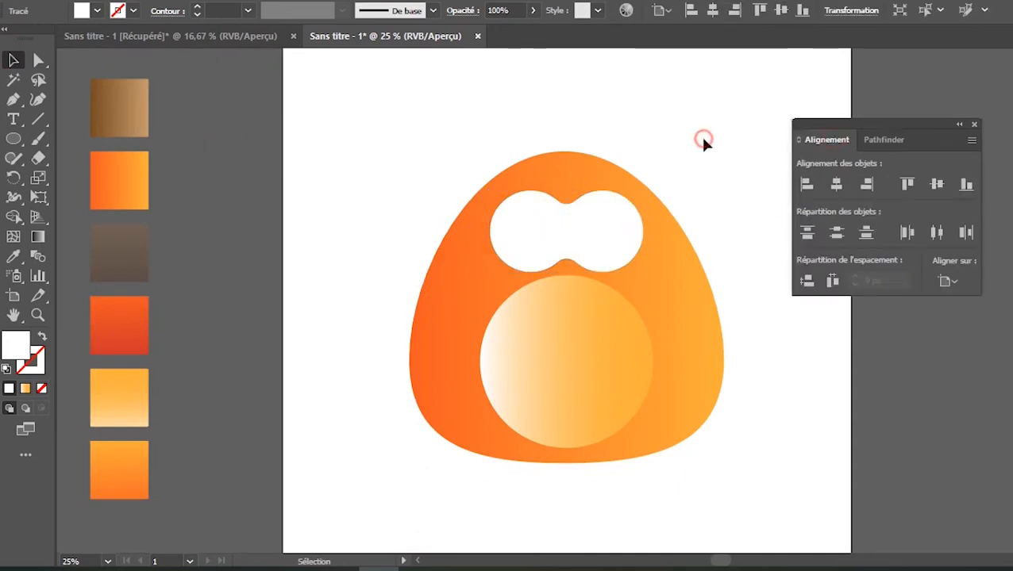
- Shrink the belly circle slightly and lower the white eye shape a little, keeping both centred horizontally on the artboard
scroll(715, 135, "down", 1)
left_click_drag(717, 127, 570, 160)
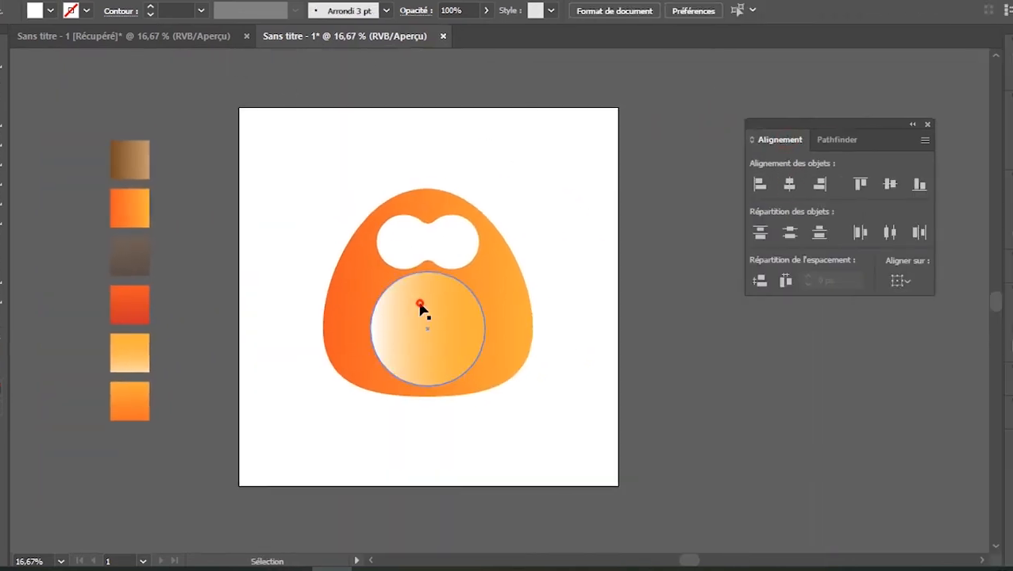
left_click(466, 305)
mouse_move(373, 270)
left_mouse_down()
mouse_move(387, 283)
mouse_move(377, 278)
left_mouse_up()
left_click(789, 184)
left_click(501, 169)
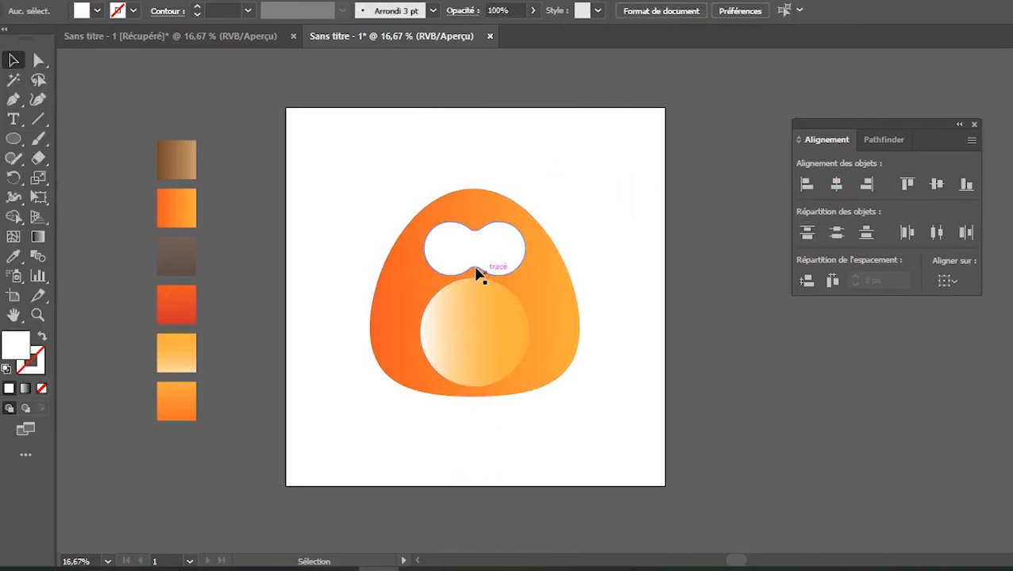
- Draw a small upright ellipse between the eyes and belly and convert its bottom anchor point to a corner for a beak
scroll(432, 276, "up", 2)
left_click(15, 140)
left_click_drag(460, 261, 499, 316)
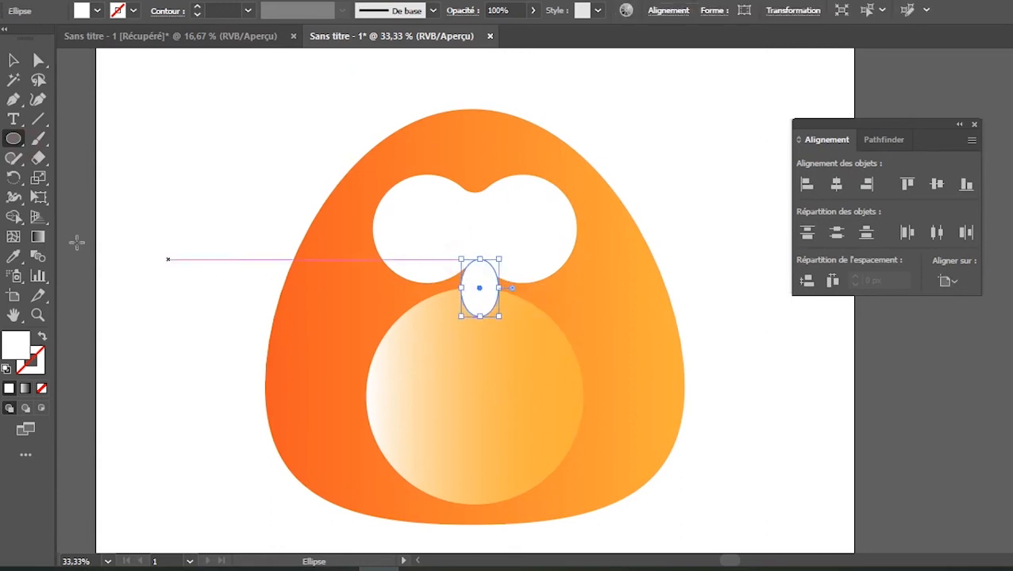
left_click(38, 61)
left_click(243, 144)
left_click(479, 316)
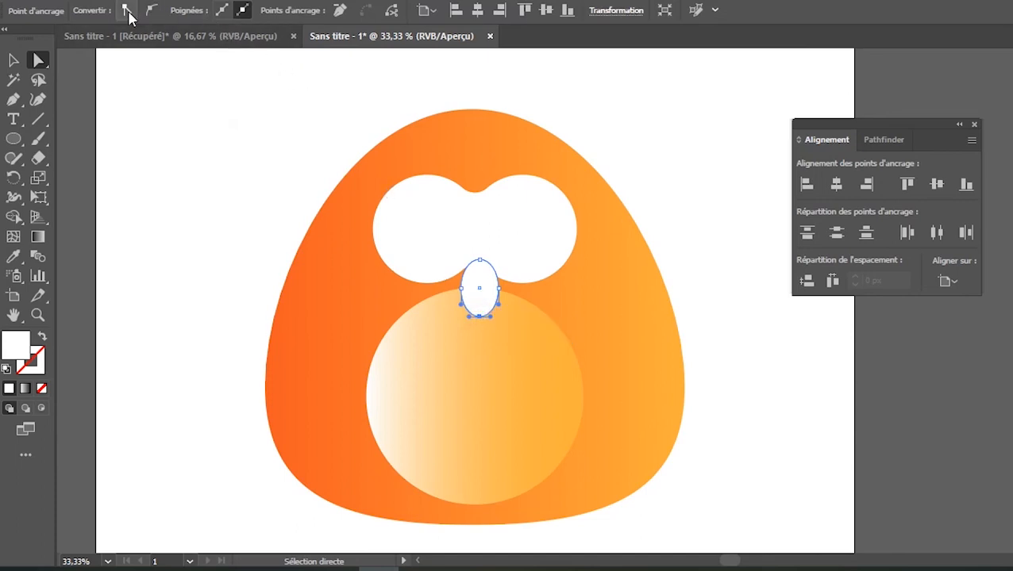
left_click(127, 13)
left_click(14, 60)
left_click(164, 146)
- Fill the beak with the brown first swatch's gradient and centre it horizontally on the artboard
scroll(199, 232, "down", 1)
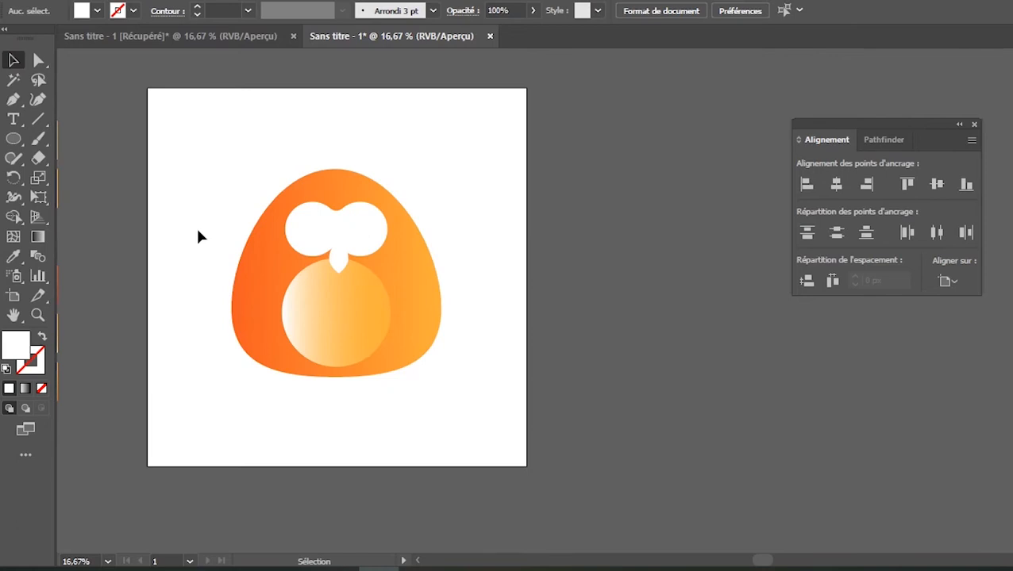
scroll(199, 237, "down", 1)
scroll(162, 210, "up", 1)
left_click_drag(149, 197, 332, 198)
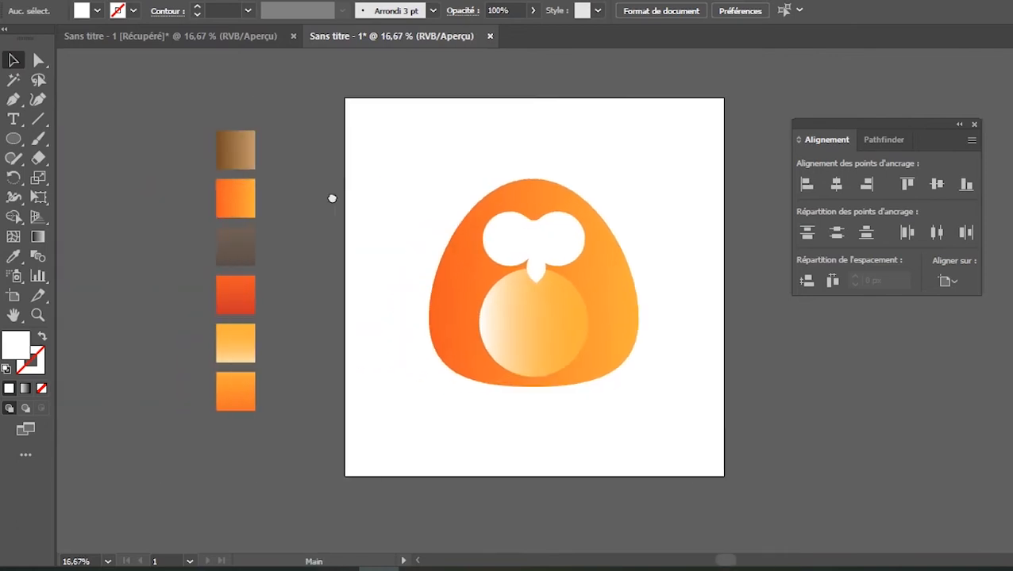
left_click(534, 270)
key("i")
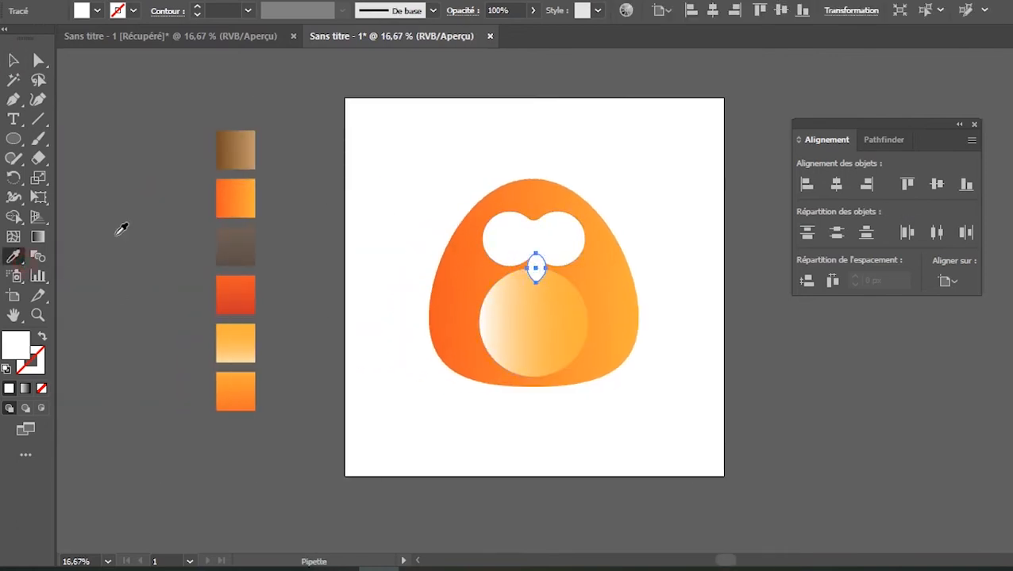
left_click(237, 141)
key("v")
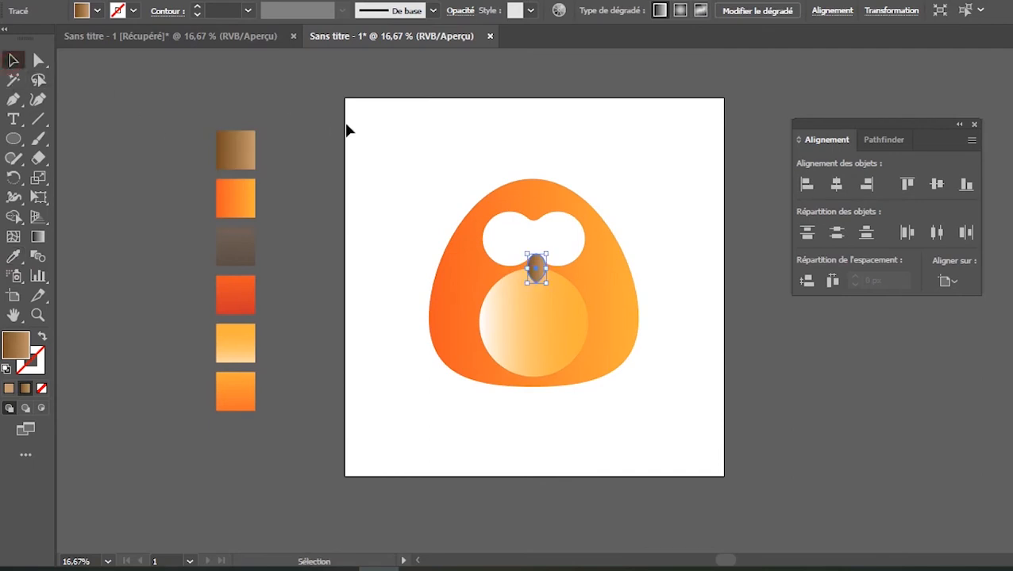
left_click(835, 184)
left_click(678, 185)
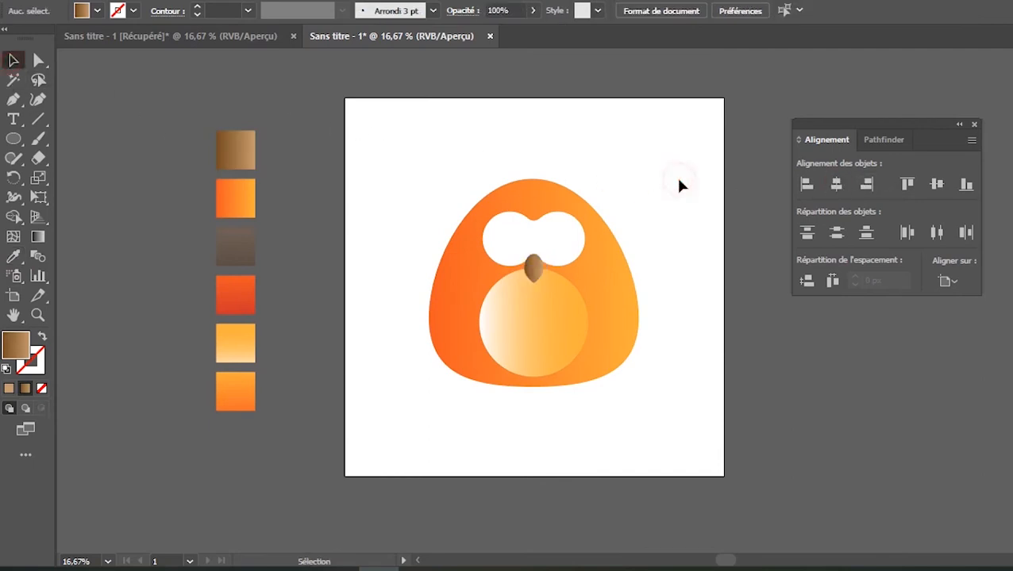
- Draw a small circular pupil in the left eye with the dark grey-brown third swatch's gradient and nudge it down slightly
key("l")
left_click_drag(497, 223, 524, 250)
left_click(14, 255)
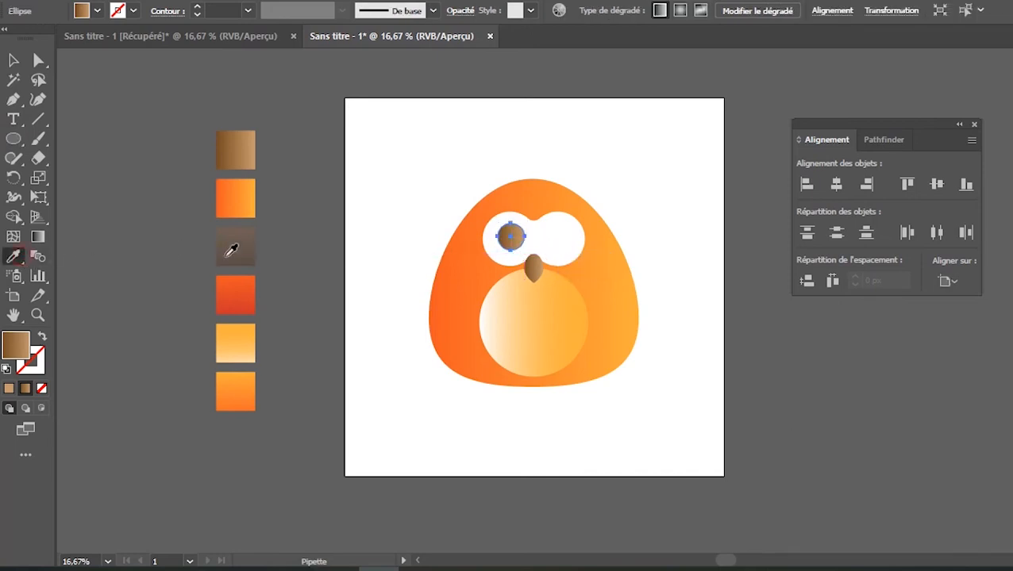
left_click(236, 246)
key("v")
left_click(369, 111)
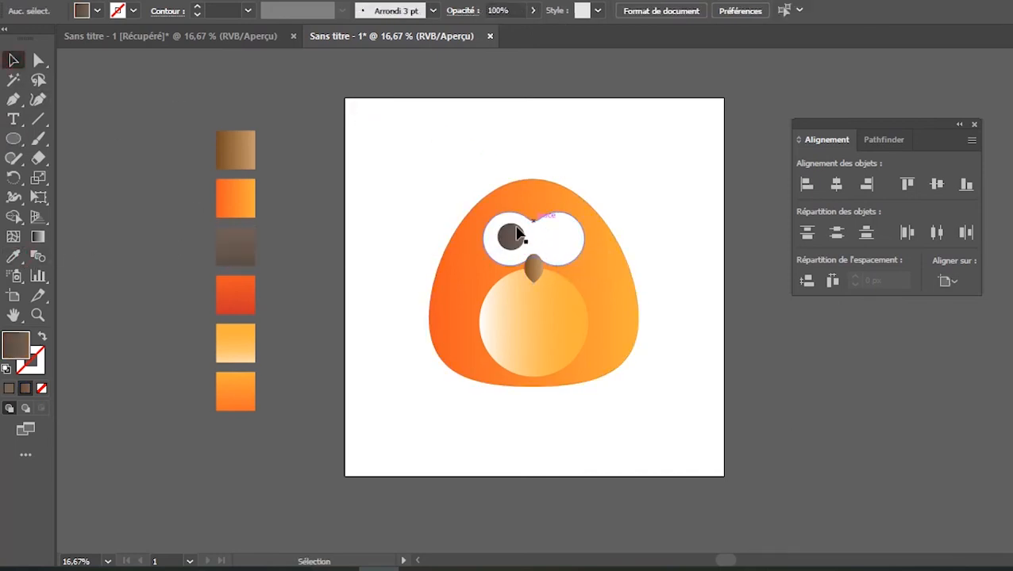
left_click_drag(517, 242, 517, 244)
left_click(464, 140)
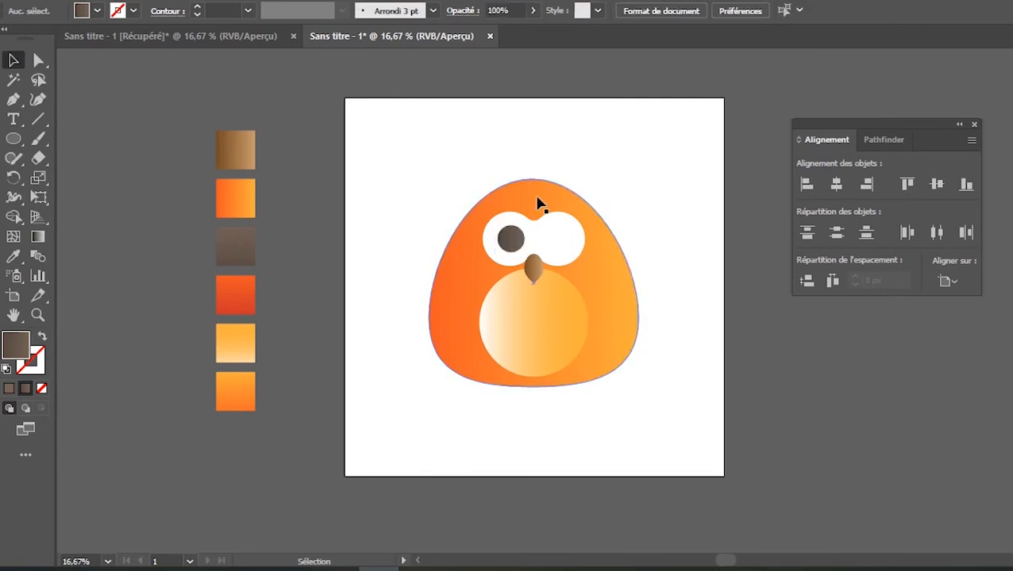
- Add a tiny white highlight circle overlapping the upper-right edge of the left pupil
scroll(538, 208, "up", 1)
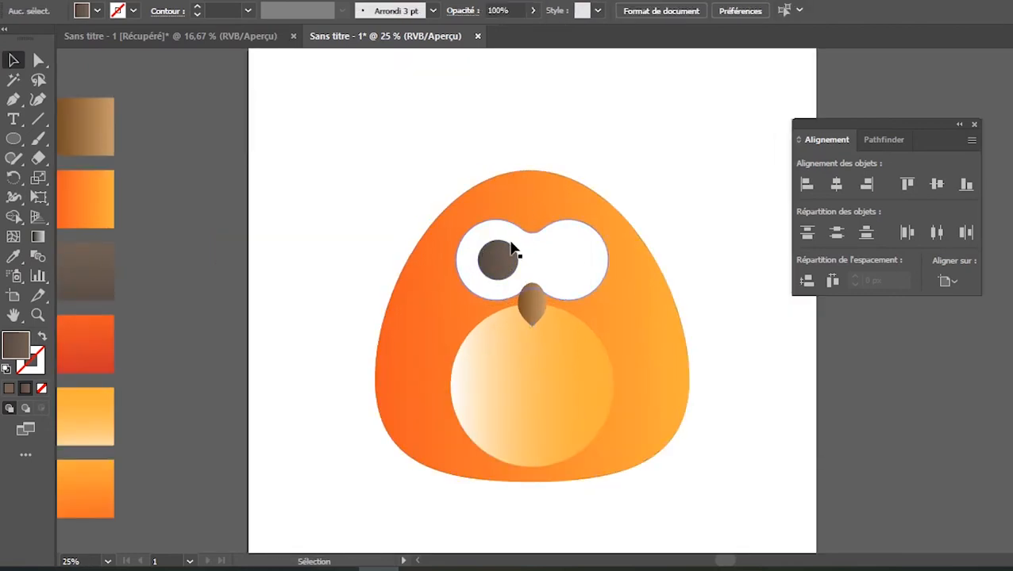
scroll(515, 248, "up", 2)
left_click_drag(487, 231, 515, 261)
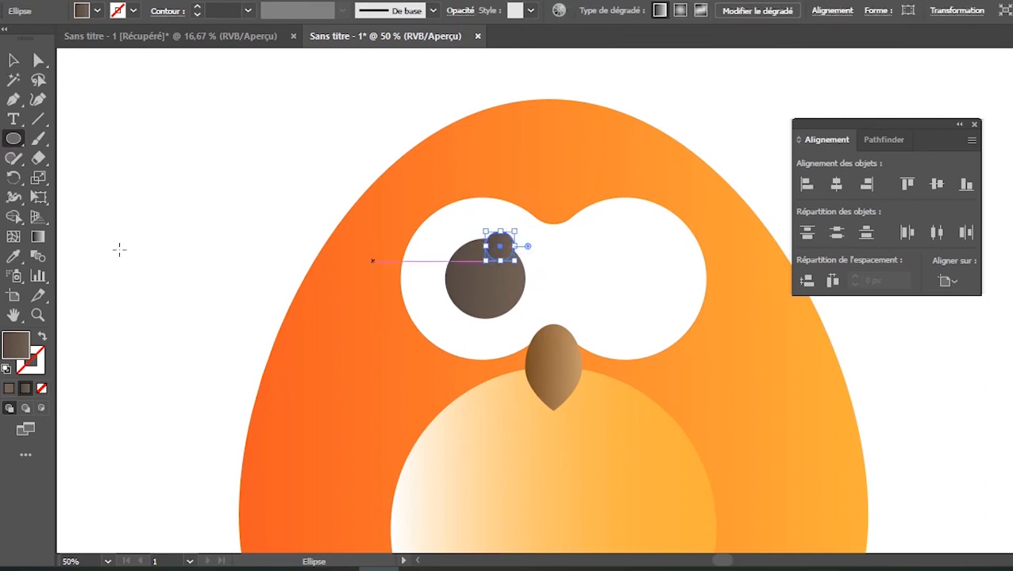
left_click(13, 256)
left_click(317, 158)
left_click(13, 59)
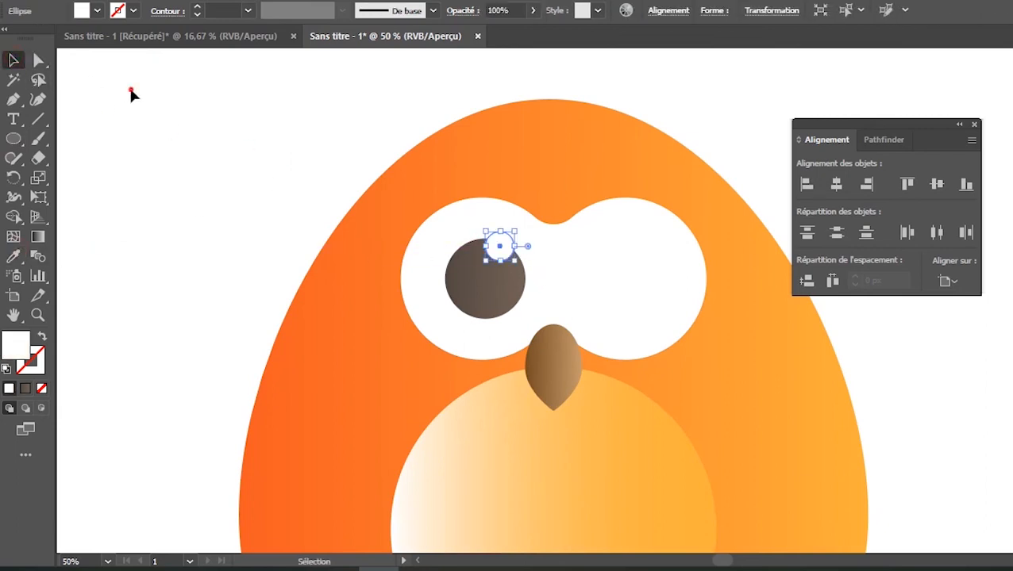
left_click(131, 94)
scroll(211, 150, "down", 2)
scroll(211, 150, "down", 1)
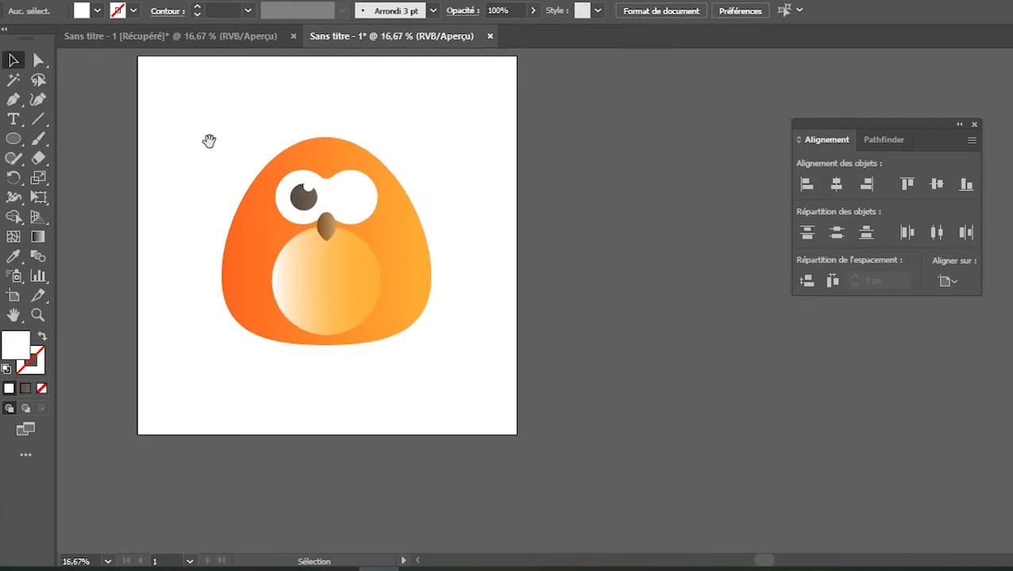
left_click_drag(209, 140, 344, 181)
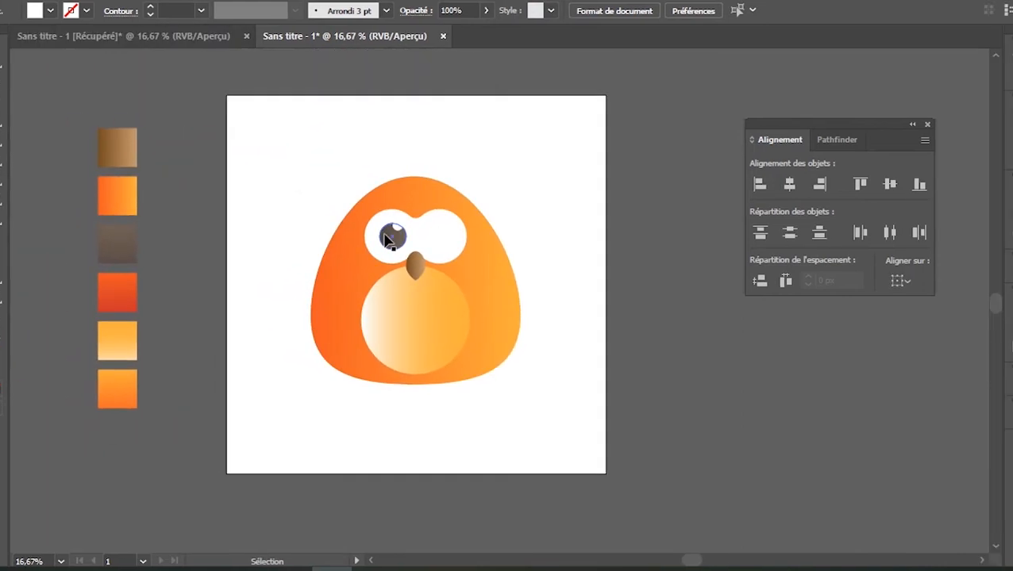
- Reposition the dark pupil in the left eye so it sits centred vertically and shifted slightly toward the beak
scroll(385, 241, "up", 2)
left_click(389, 243)
left_click_drag(374, 267, 403, 260)
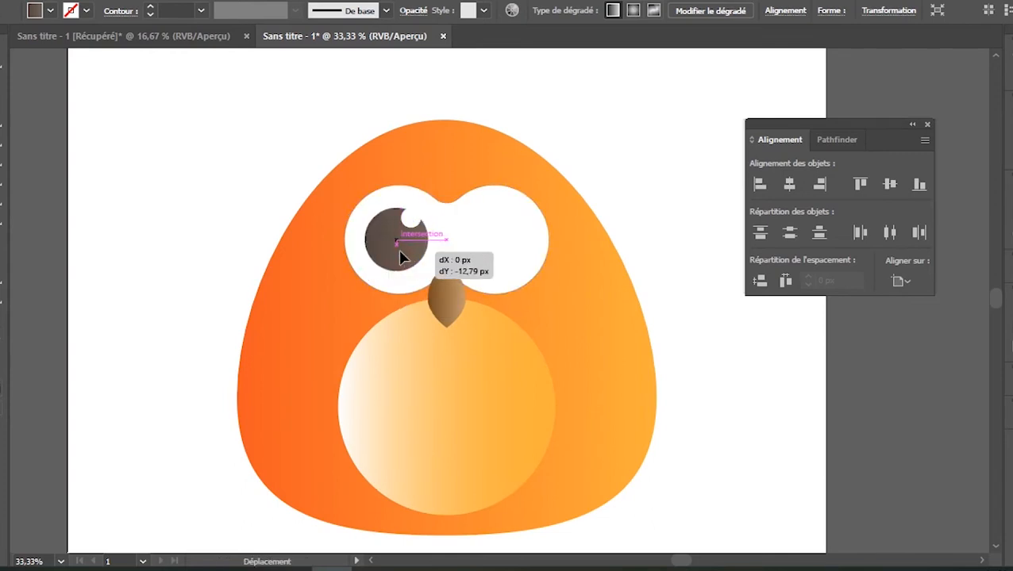
left_click(271, 147)
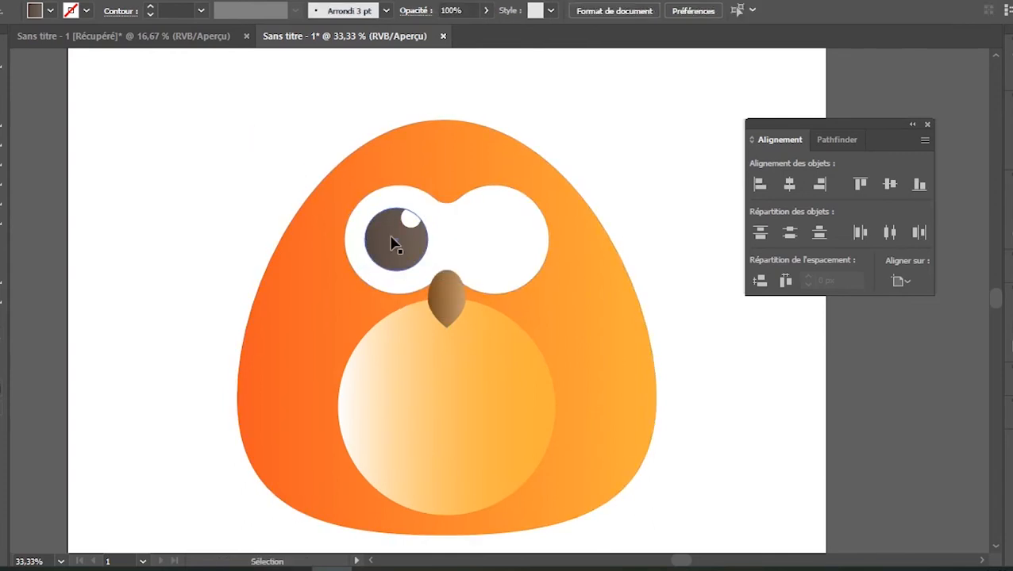
left_click_drag(396, 244, 419, 253)
left_click(278, 102)
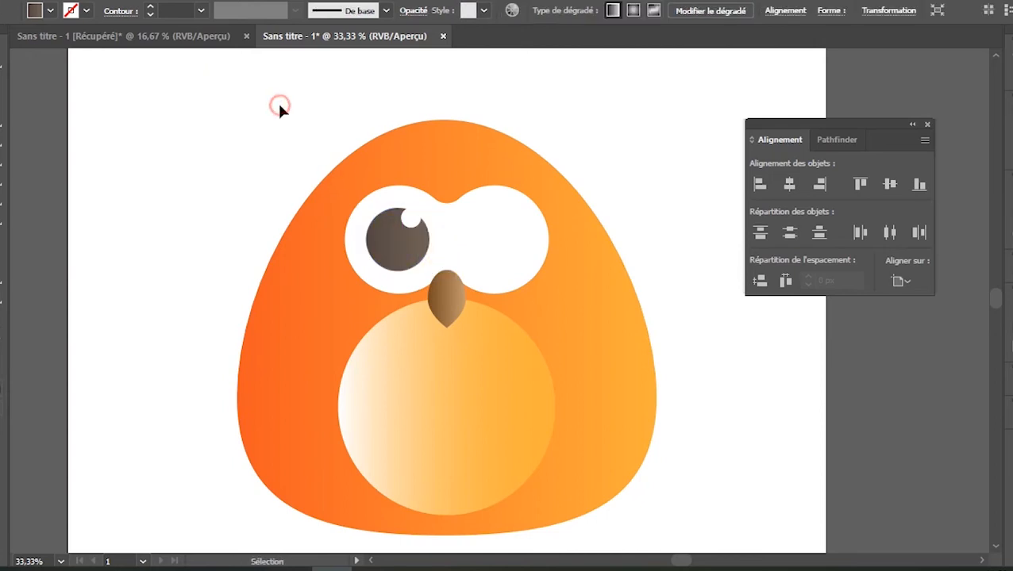
- Duplicate the left pupil together with its white highlight horizontally into the right eye
left_click(412, 234)
left_click_drag(429, 249, 516, 249)
left_click(603, 140)
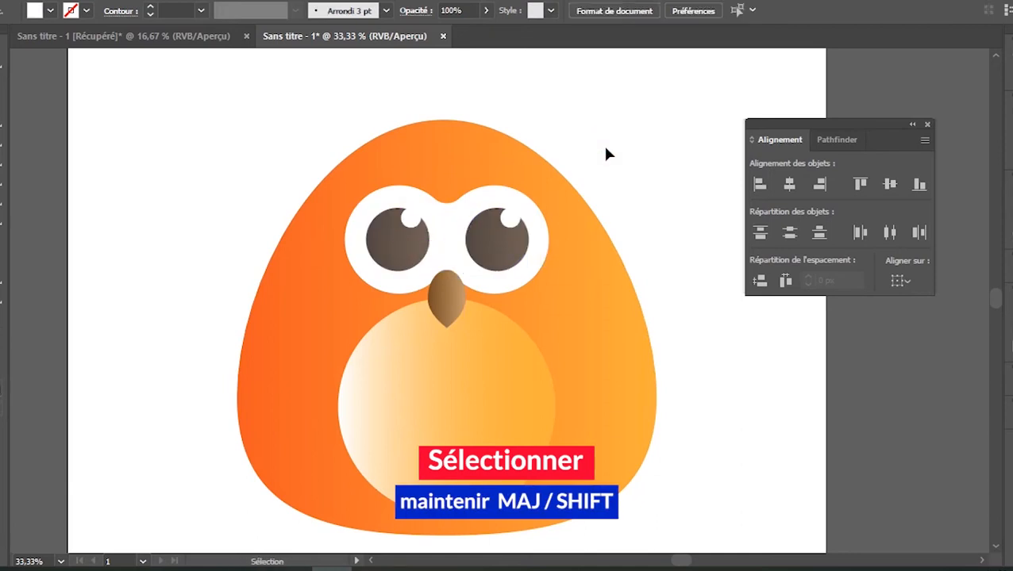
- Draw a tall white ellipse and position it so it overlaps the left edge of the body
key("ctrl+minus")
key("ctrl+minus")
left_click_drag(615, 142, 527, 172)
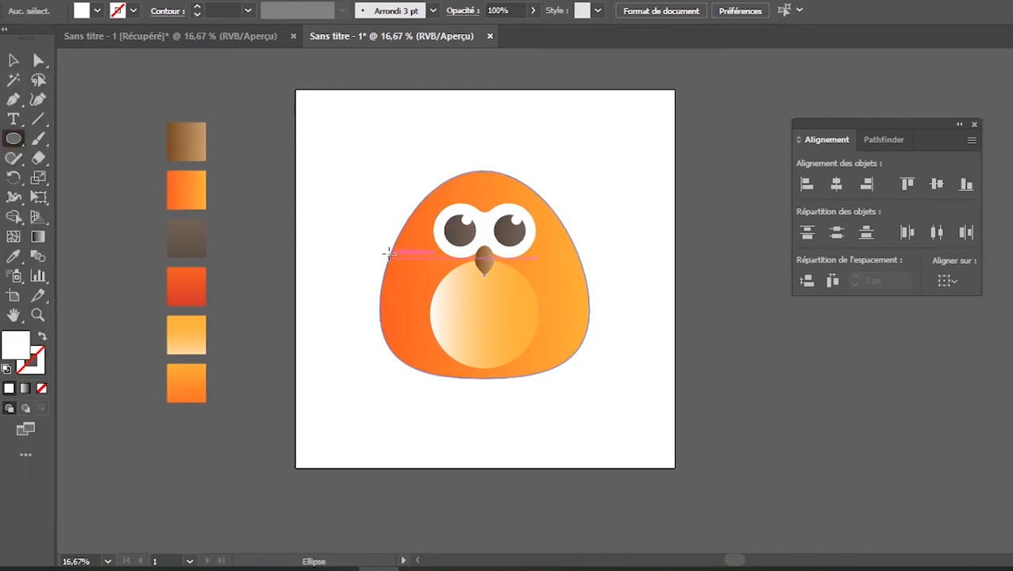
left_click_drag(358, 246, 441, 364)
key("v")
left_click_drag(356, 247, 348, 237)
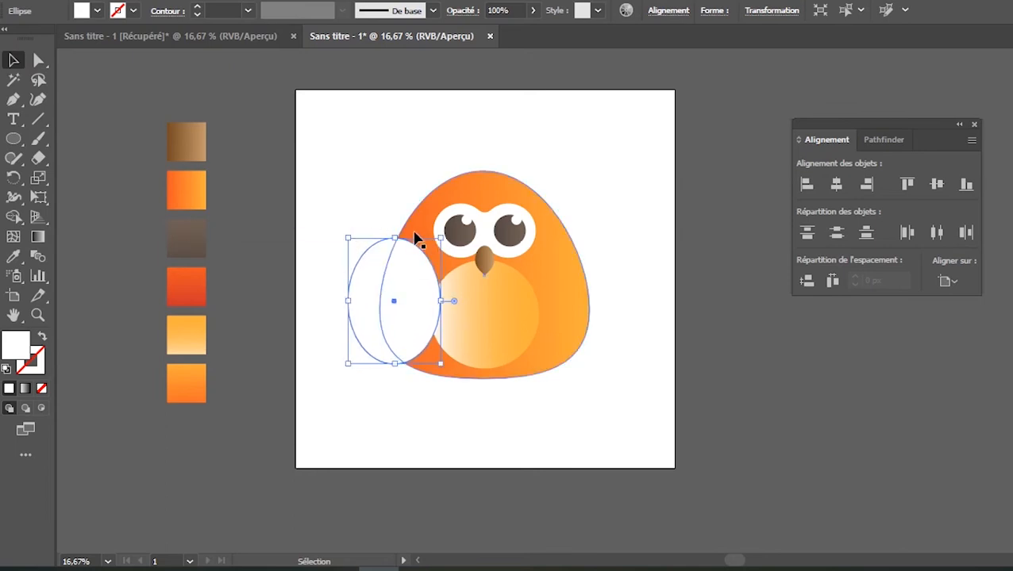
left_click_drag(405, 274, 390, 262)
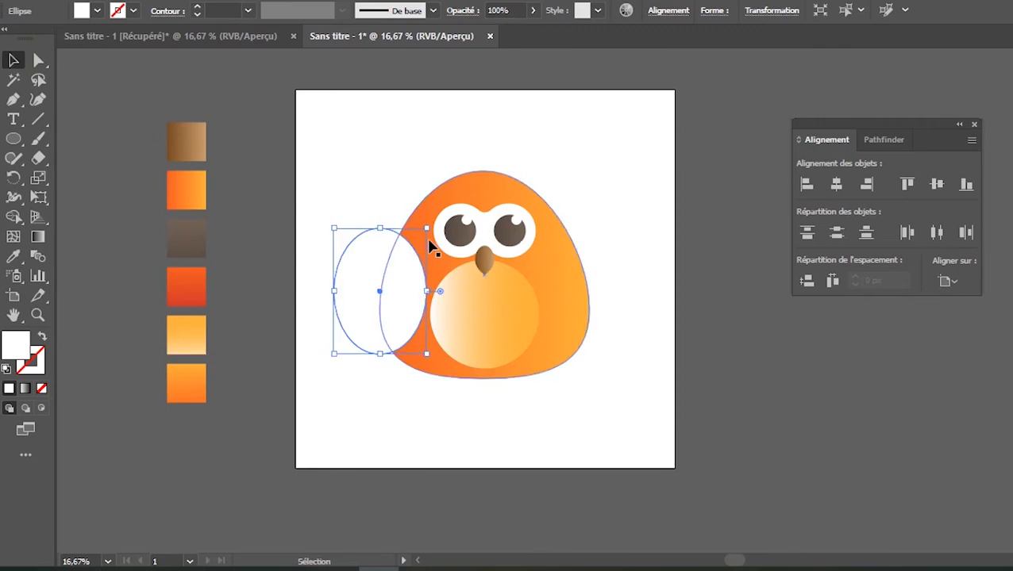
- Paste a copy of the body in front and intersect it with the ellipse to form the left wing
left_click(435, 208, "shift")
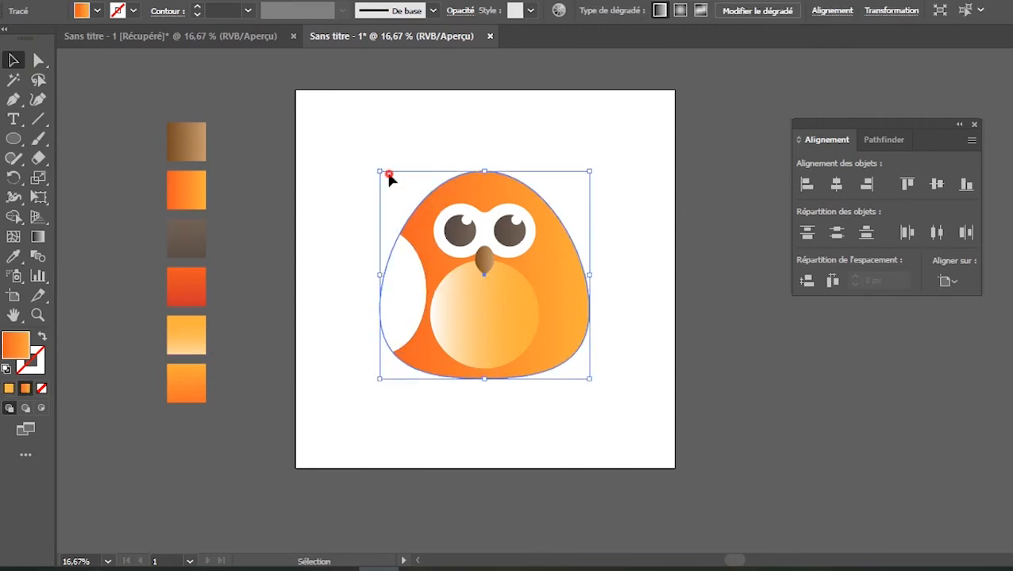
left_click(389, 181)
key("ctrl+f")
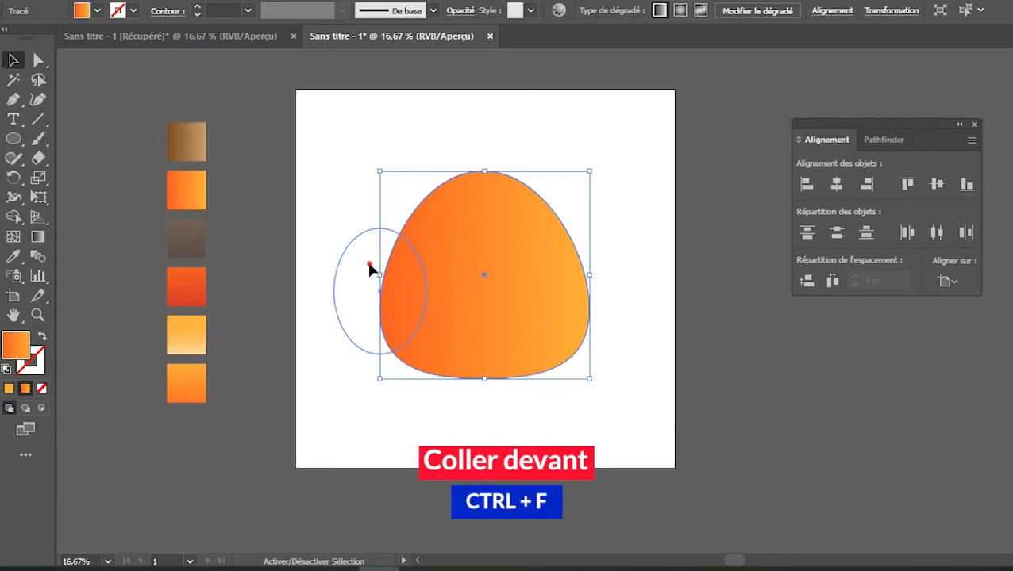
left_click(885, 140)
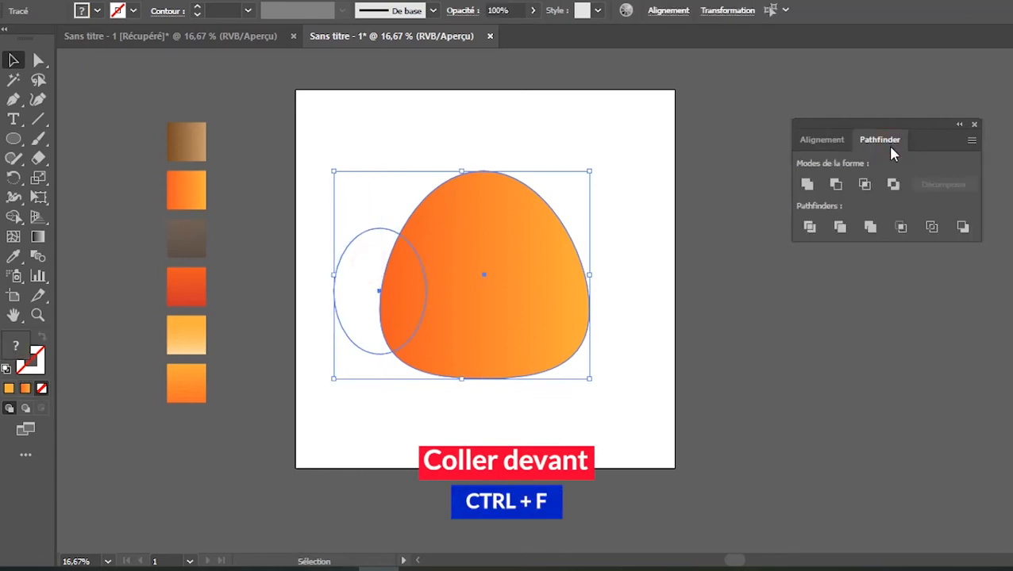
left_click(865, 185)
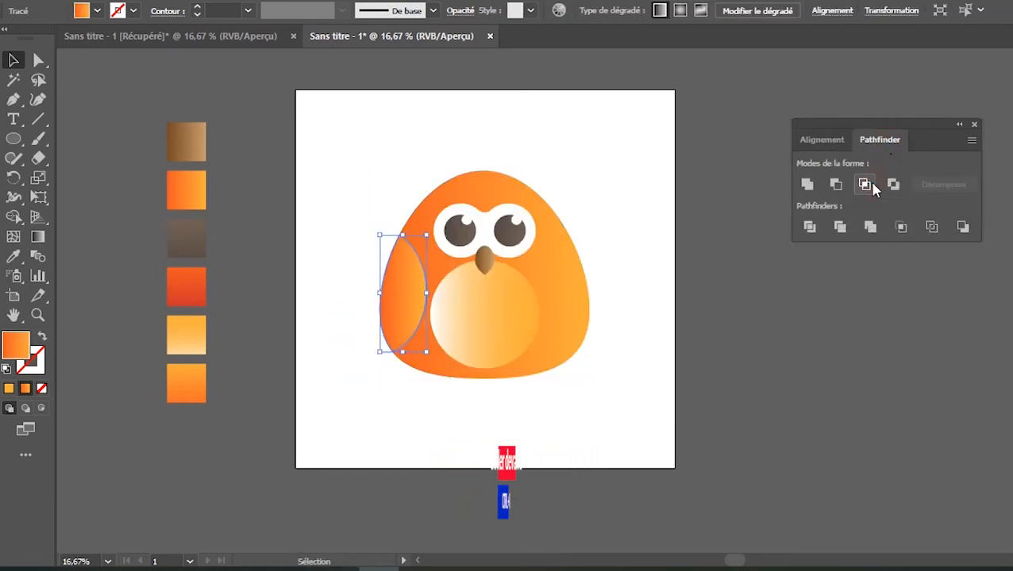
- Fill the left wing with the red-orange gradient of the fourth swatch
left_click(13, 256)
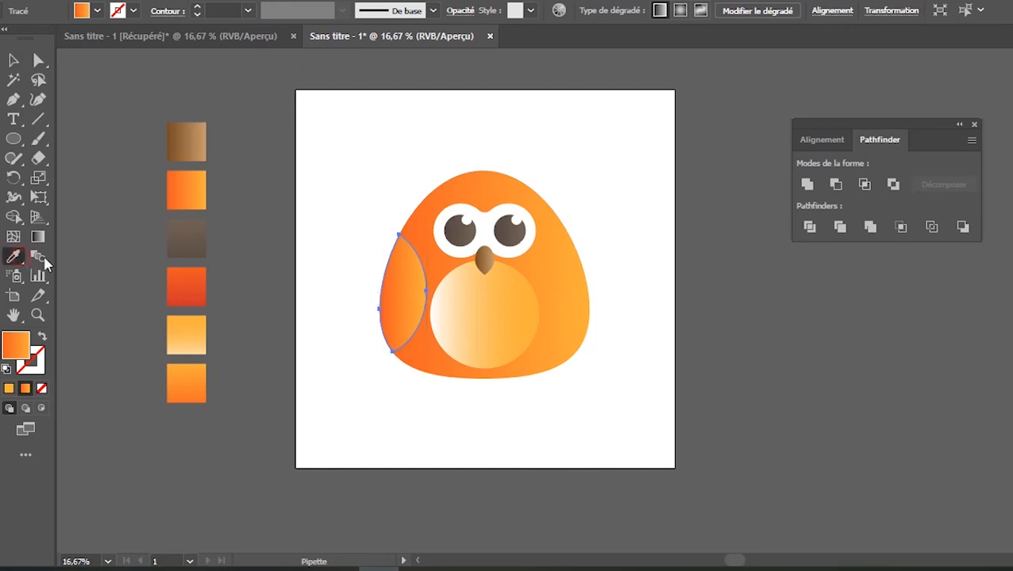
left_click(191, 292)
left_click(14, 60)
left_click(250, 124)
- Tilt the left wing slightly clockwise and shift it outward past the body's edge
left_click(401, 301)
mouse_move(388, 229)
left_mouse_down()
mouse_move(414, 239)
mouse_move(392, 243)
left_mouse_up()
left_click_drag(361, 272, 347, 272)
left_click(327, 252)
- Duplicate the wing slightly inward as a second overlapping feather and bring the outer feather to the front
left_click_drag(341, 312, 363, 324)
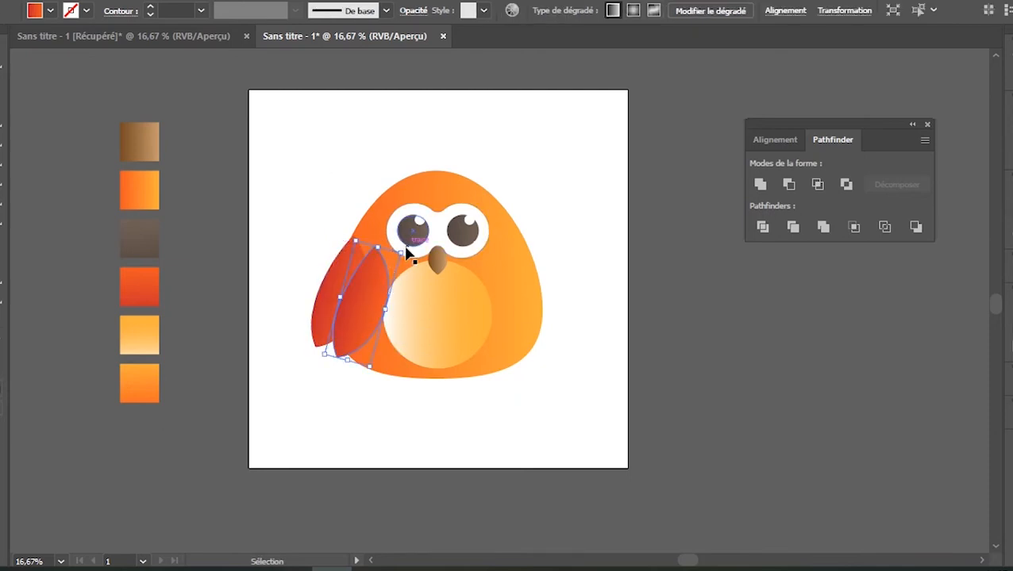
mouse_move(369, 293)
left_mouse_down()
mouse_move(357, 287)
mouse_move(355, 297)
left_mouse_up()
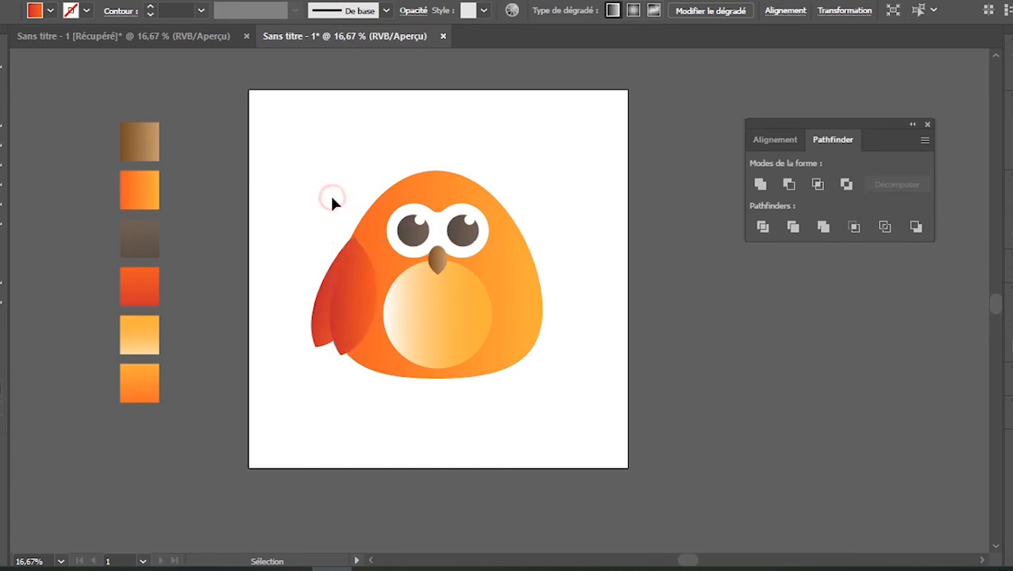
left_click(329, 284)
right_click(329, 284)
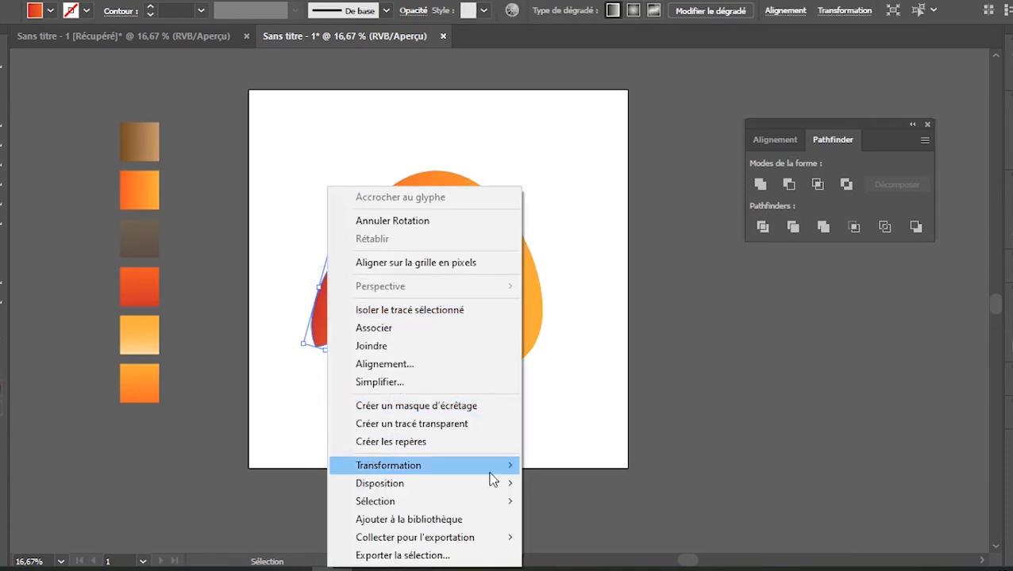
mouse_move(493, 483)
left_click(537, 477)
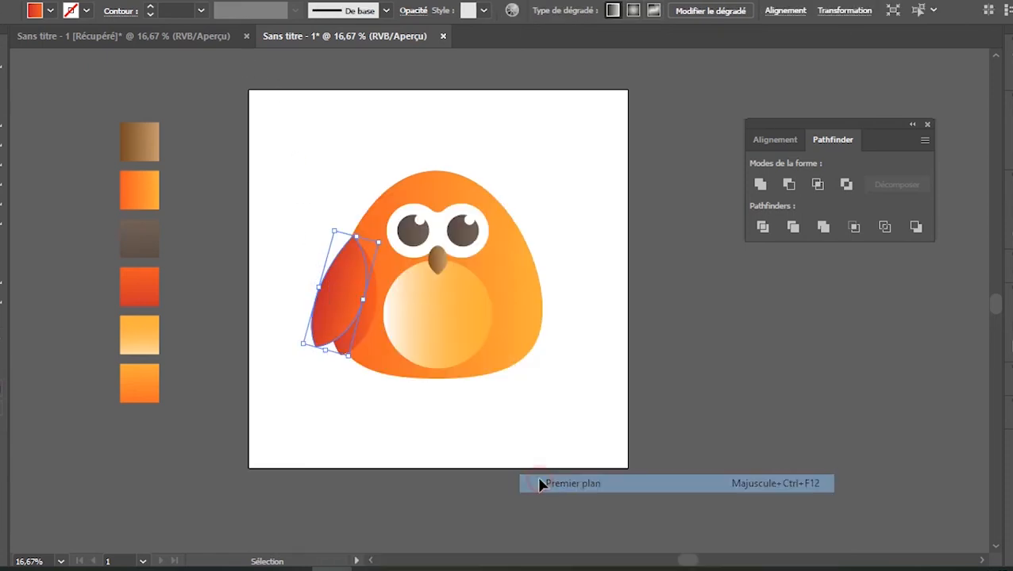
left_click(537, 401)
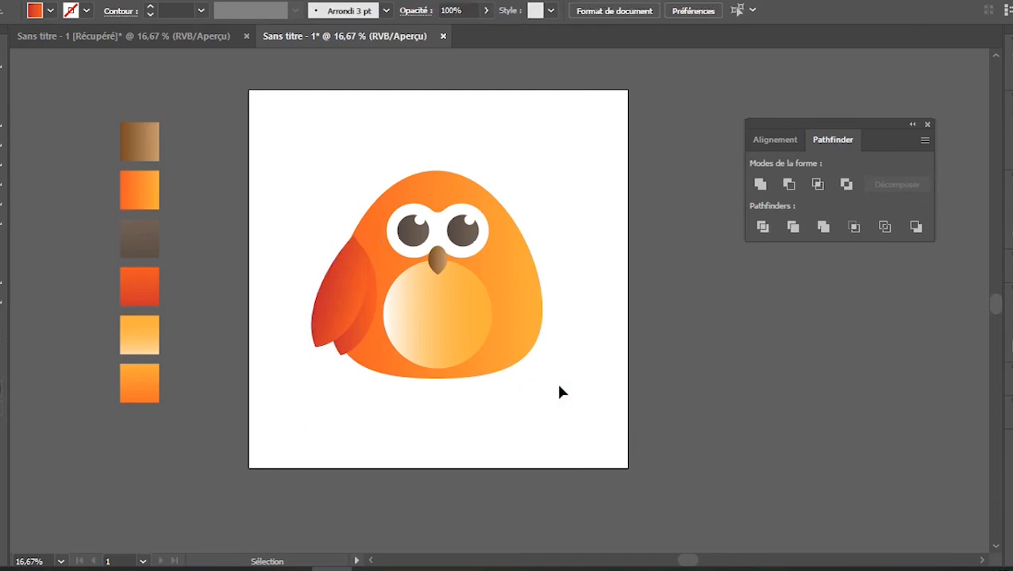
- Rotate the outer feather further outward and reposition it so both feathers meet at the shoulder
left_click(321, 311)
left_click(385, 241)
left_click(331, 288)
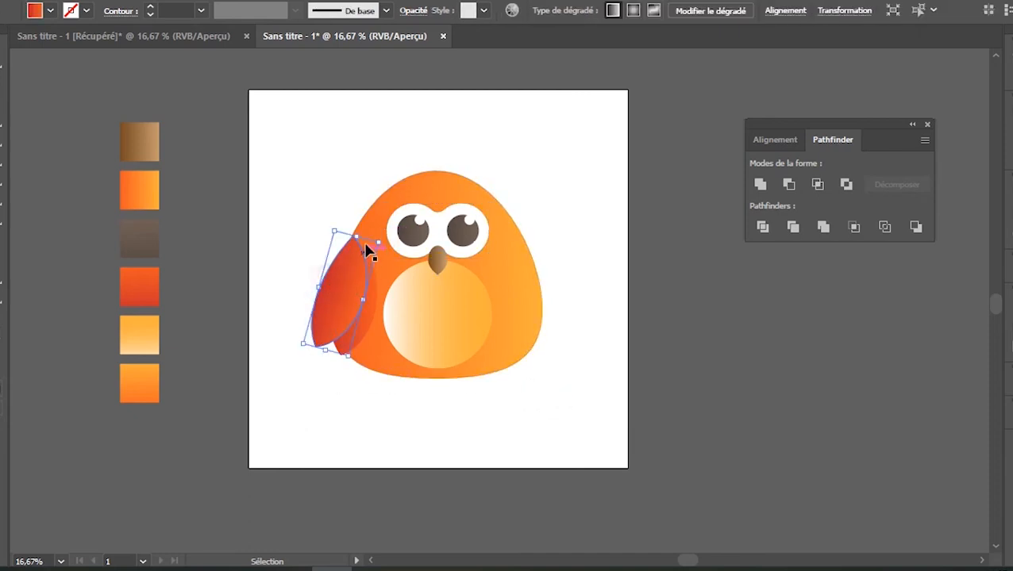
left_click_drag(335, 224, 349, 228)
left_click_drag(362, 280, 350, 280)
left_click(299, 172)
left_click(333, 238)
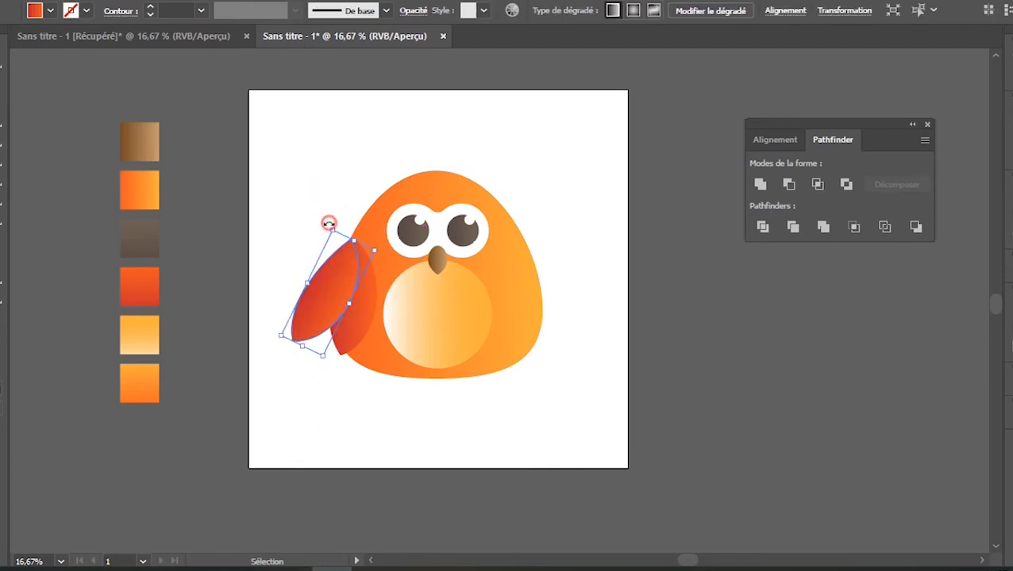
left_click_drag(328, 224, 320, 222)
left_click_drag(346, 287, 355, 287)
- Duplicate both left feathers to the right side of the body, mirror the copy and place it symmetrically
left_click(346, 328)
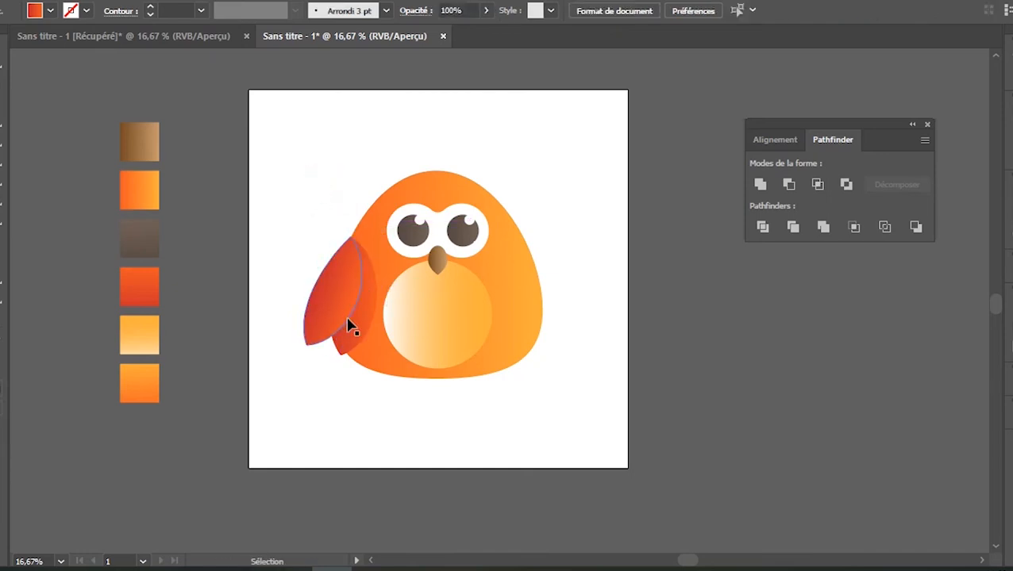
left_click(311, 324, "shift")
left_click_drag(350, 309, 528, 306)
right_click(530, 306)
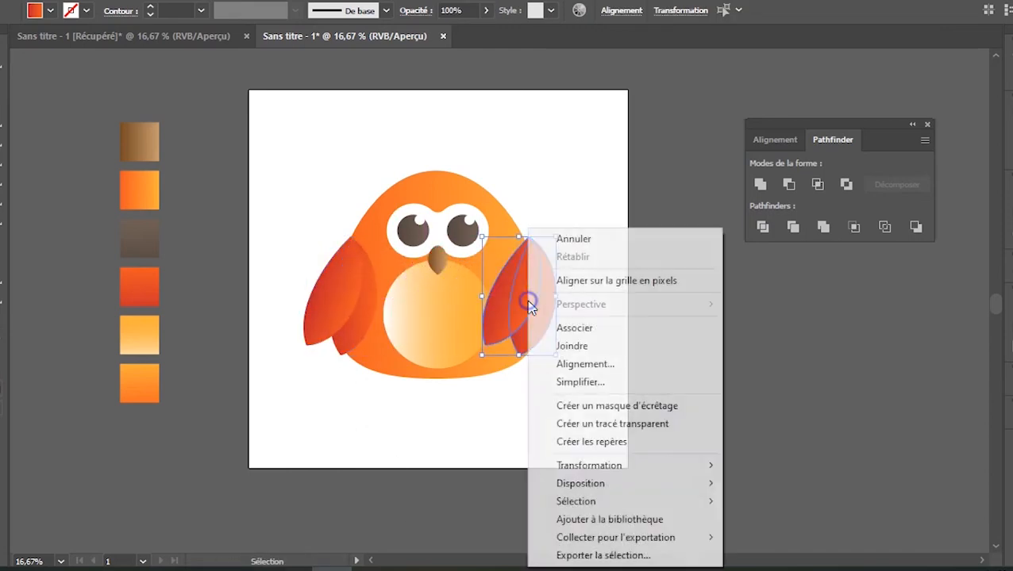
mouse_move(556, 466)
left_click(774, 384)
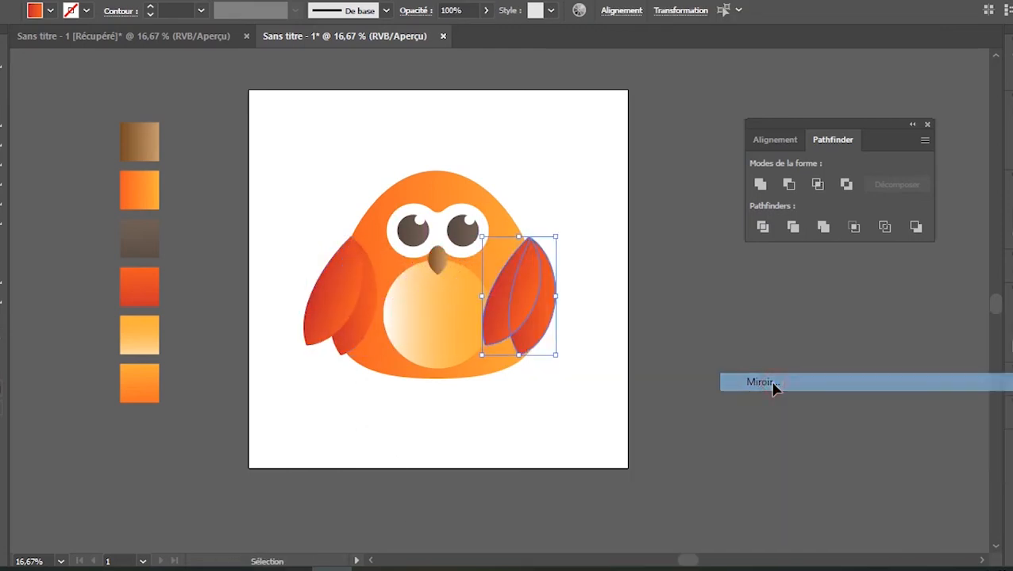
left_click(532, 383)
left_click_drag(534, 303, 549, 296)
left_click(615, 270)
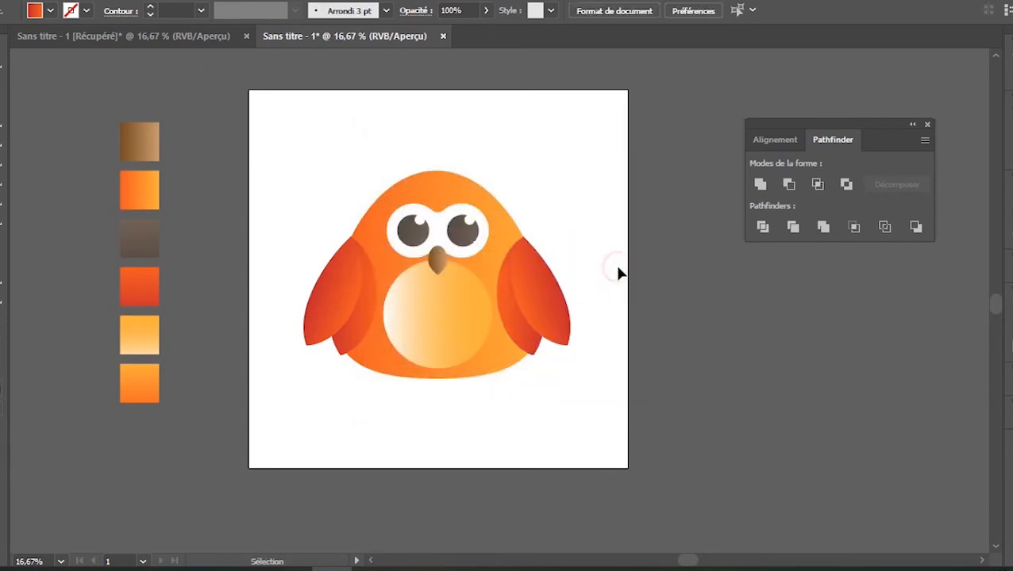
- Shorten the body slightly from below and shrink the belly circle, centring it horizontally
left_click(379, 367)
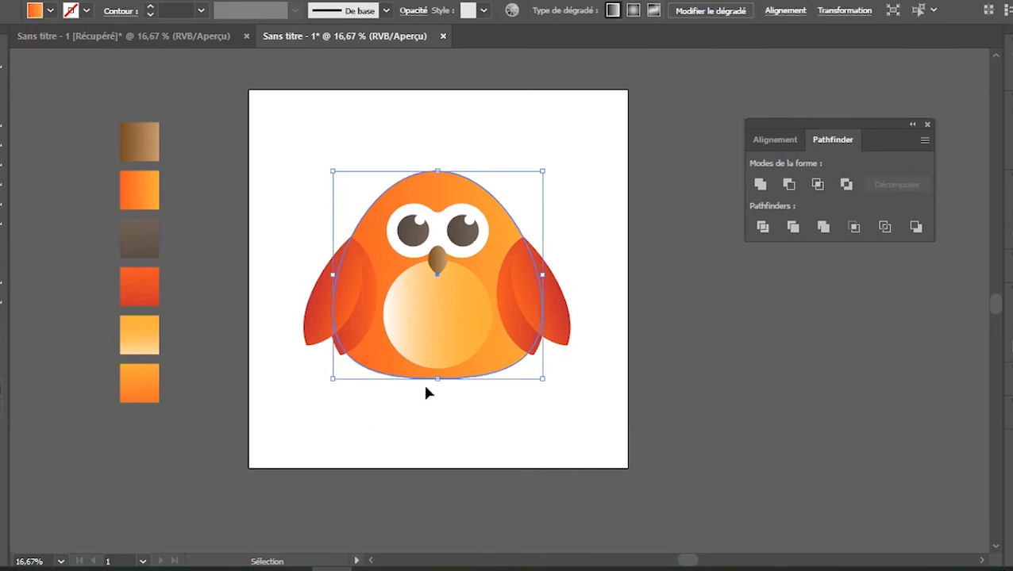
left_click_drag(442, 381, 483, 360)
left_click(437, 316)
left_click(794, 143)
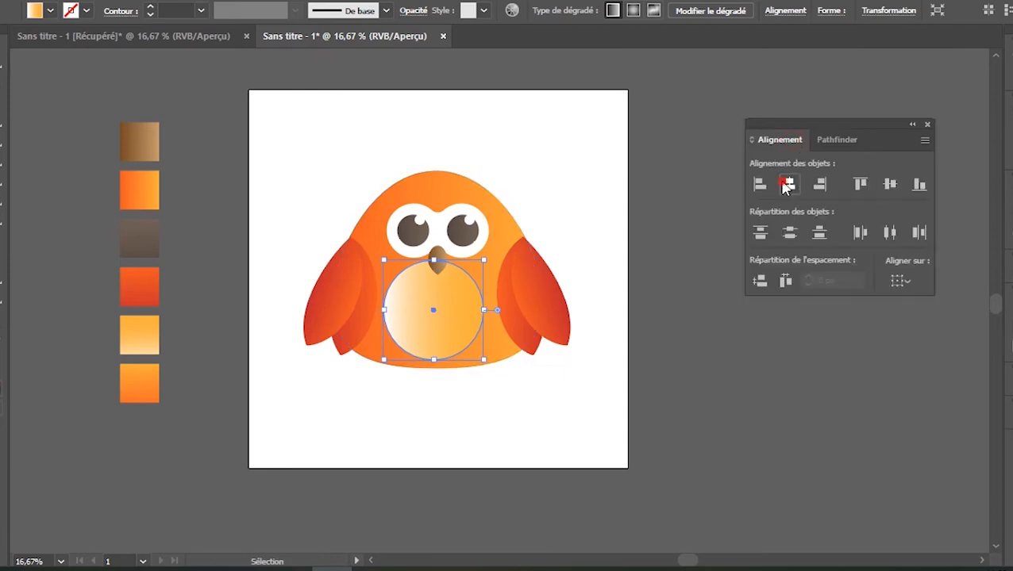
left_click(632, 313)
- Draw a small upright rounded rectangle across the body's lower edge, left of centre, as a toe
left_click_drag(14, 139, 57, 162)
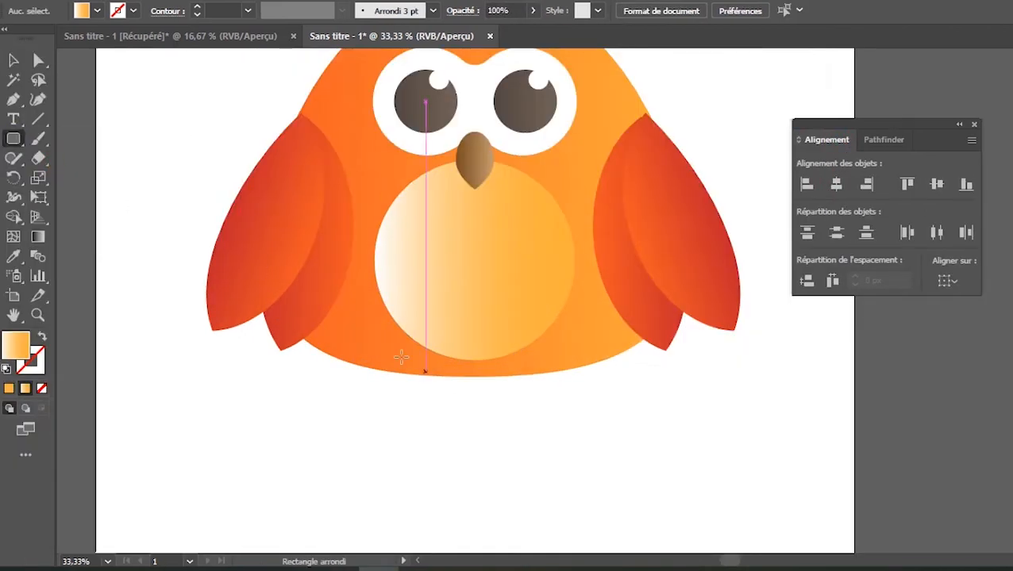
left_click_drag(398, 353, 423, 406)
key("ctrl+plus")
key("ctrl+plus")
key("ctrl+plus")
left_click_drag(402, 353, 420, 384)
key("ctrl+0")
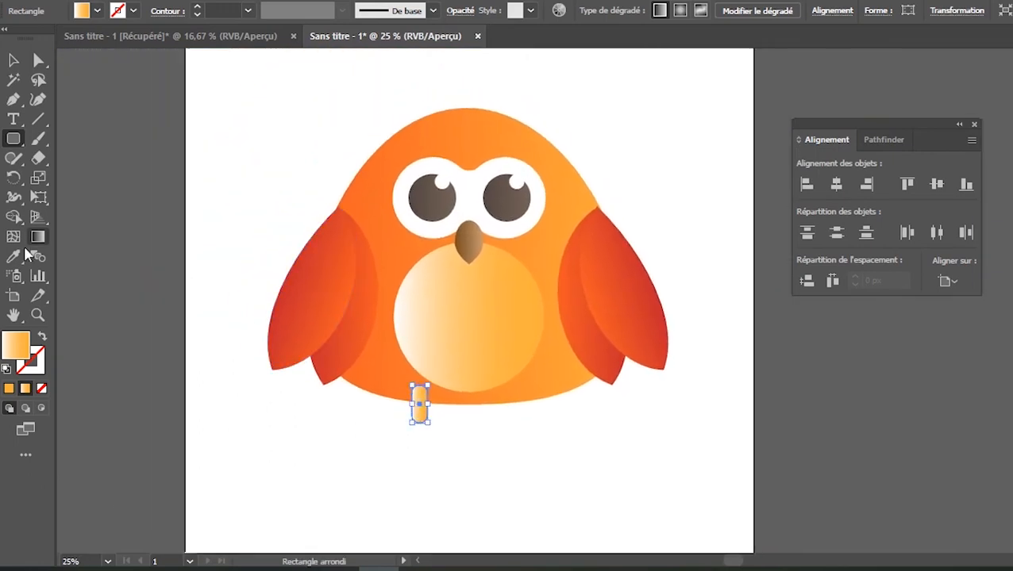
- Fill the toe with the brown gradient sampled from the beak
key("i")
left_click(467, 236)
key("v")
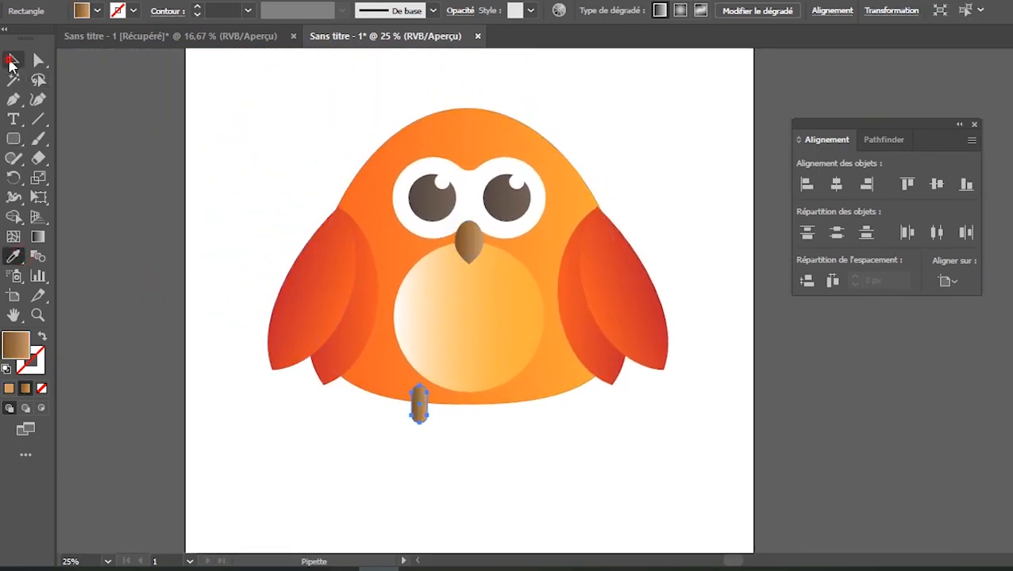
left_click(263, 185)
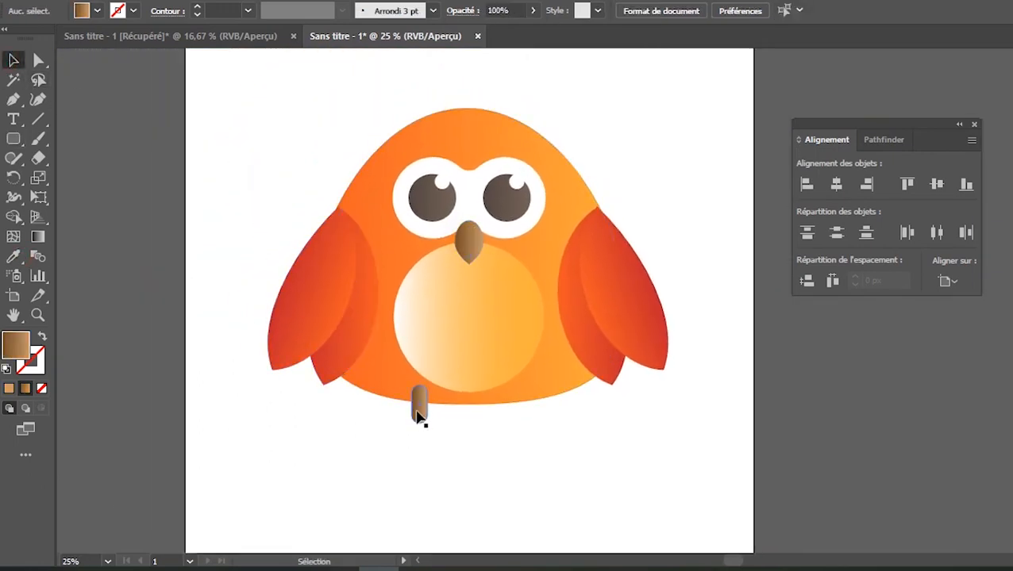
- Enlarge the toe slightly, making it wider while keeping its ends fully rounded
scroll(418, 414, "down", 1)
left_click(379, 381)
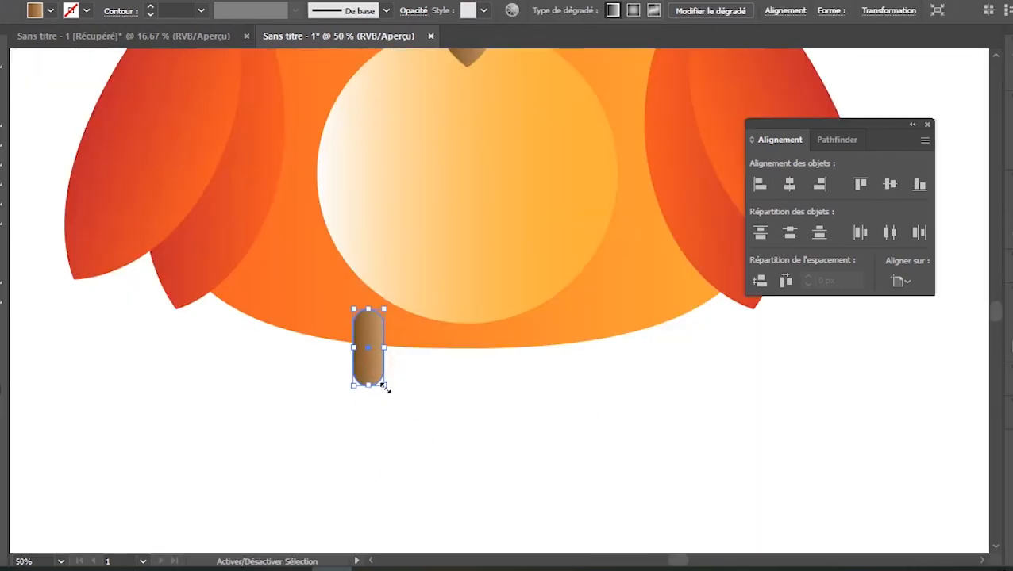
left_click_drag(386, 388, 393, 402)
left_click_drag(377, 331, 372, 350)
left_click(301, 329)
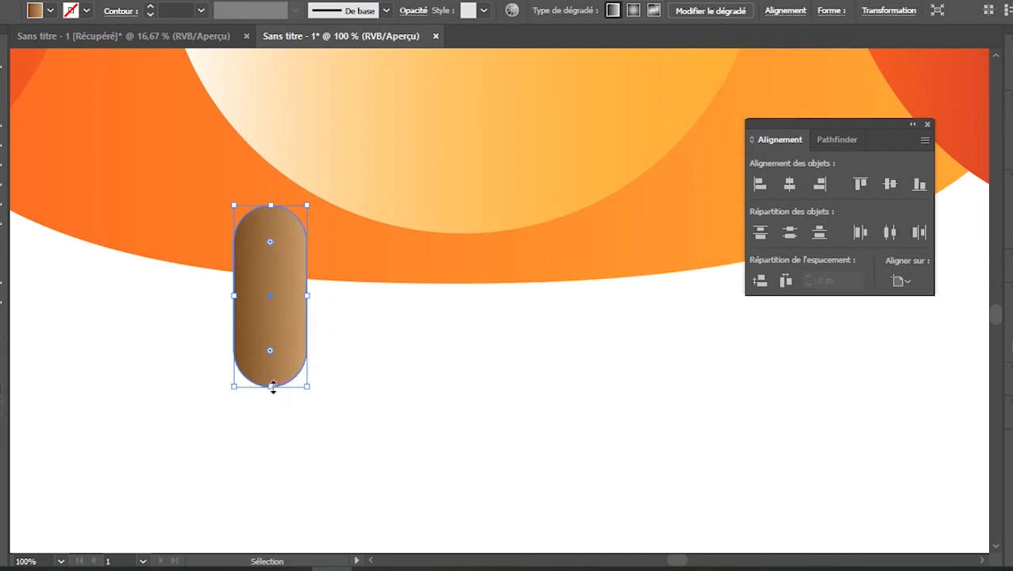
left_click_drag(272, 387, 317, 379)
left_click_drag(276, 244, 277, 289)
left_click(399, 344)
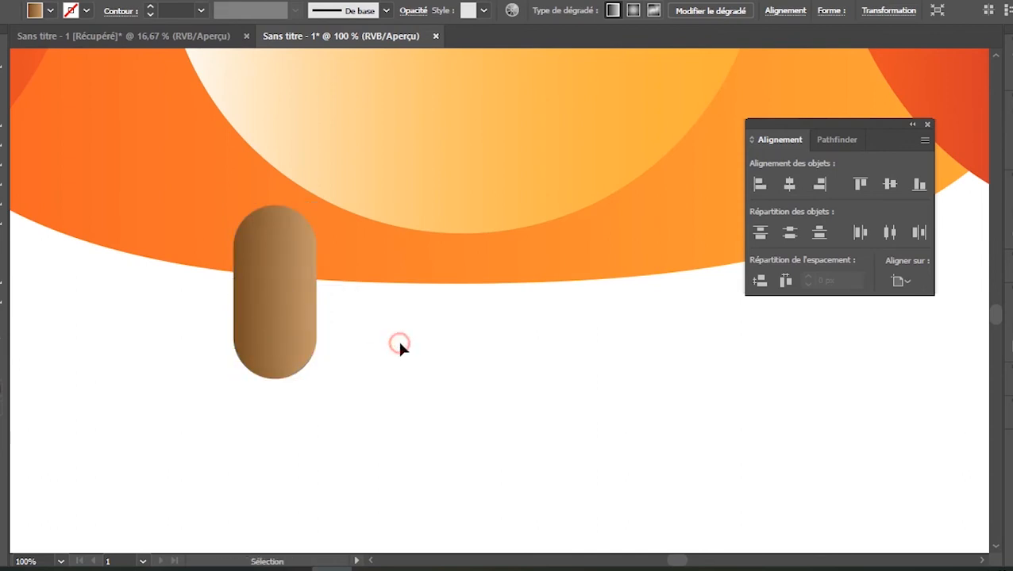
- Duplicate the toe sideways into a three-toed foot and copy the foot to the right side of the body
scroll(399, 343, "down", 4)
left_click(371, 333)
left_click_drag(372, 337, 486, 342)
key("ctrl+d")
left_click(333, 372)
scroll(459, 383, "down", 1)
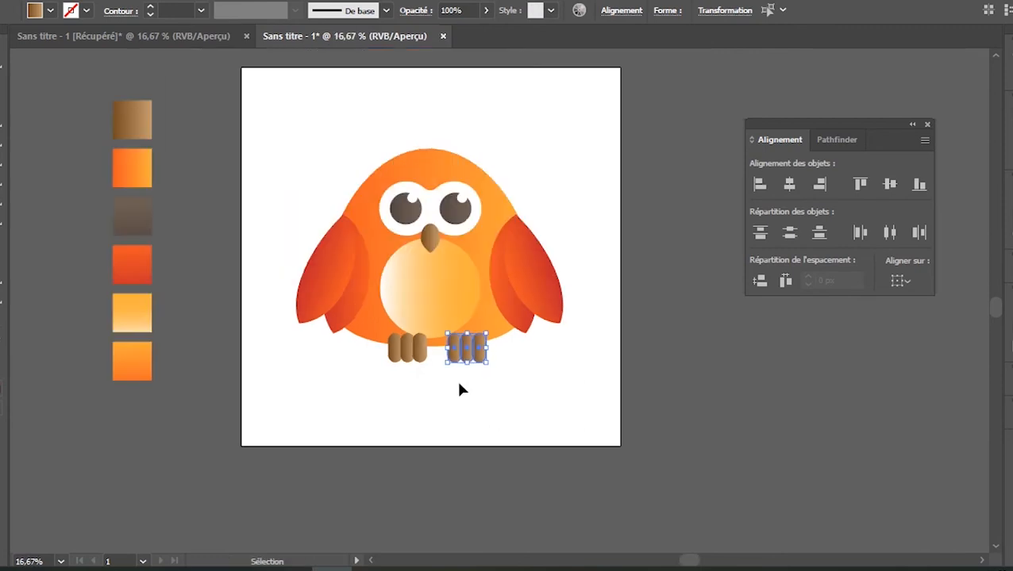
- Group the toes of both feet and centre the group horizontally on the artboard
left_click(459, 384)
left_click_drag(372, 387, 493, 363)
key("ctrl+g")
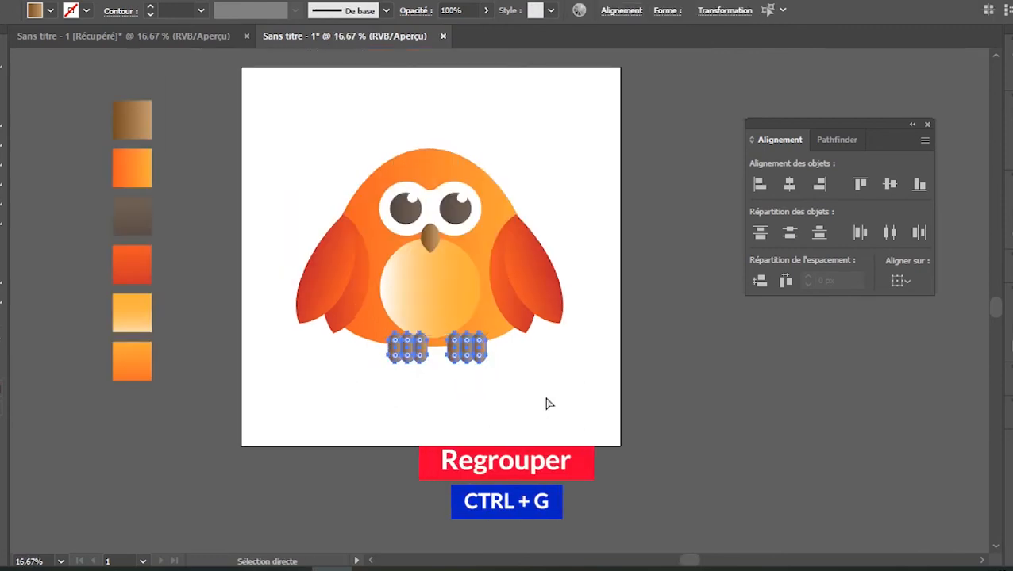
left_click(789, 186)
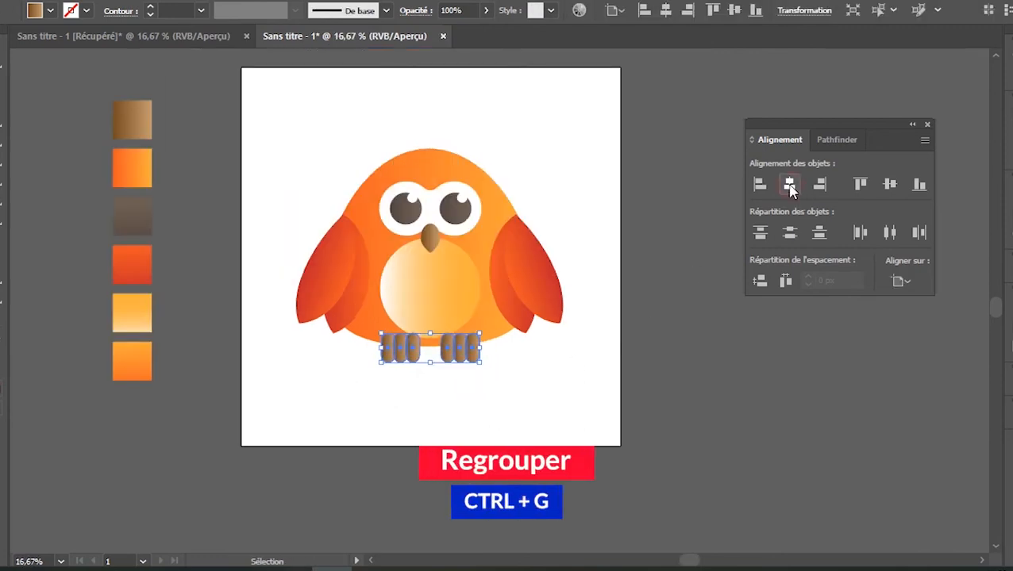
- Create a three-pointed star with radii of 25 px and 50 px beside the owl's head to serve as an ear
left_click(570, 419)
scroll(487, 384, "up", 2)
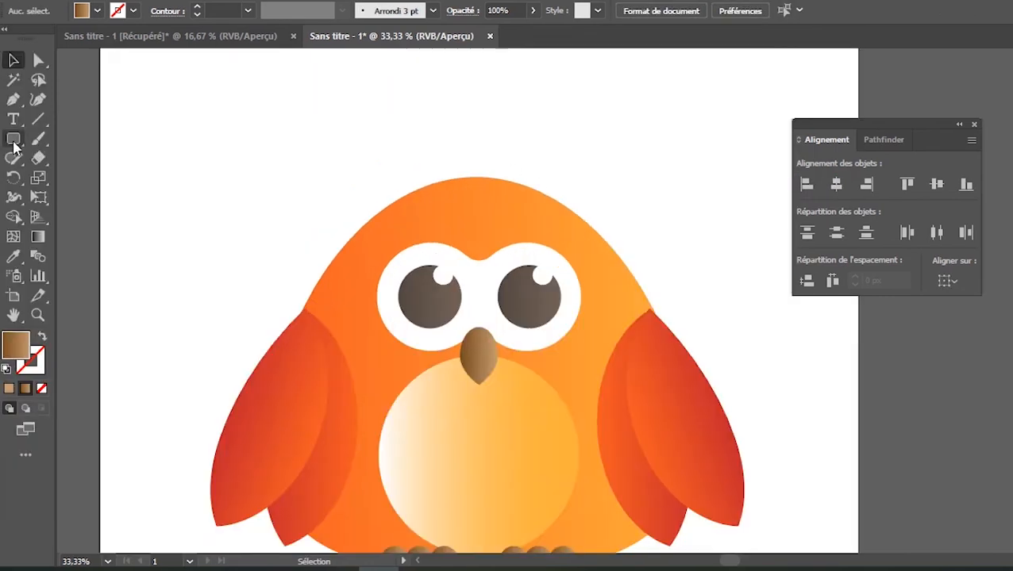
left_click_drag(14, 138, 113, 224)
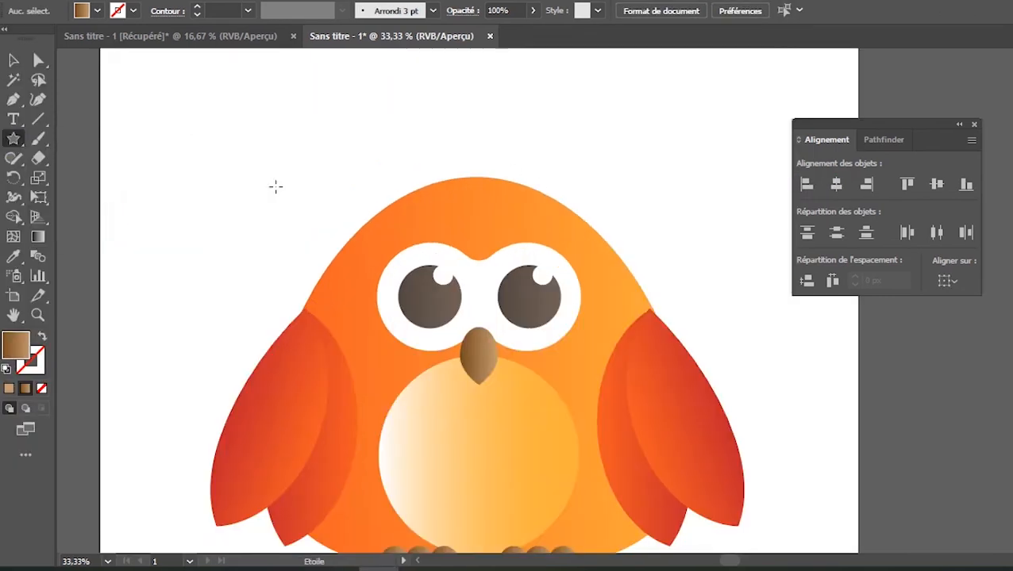
left_click(276, 187)
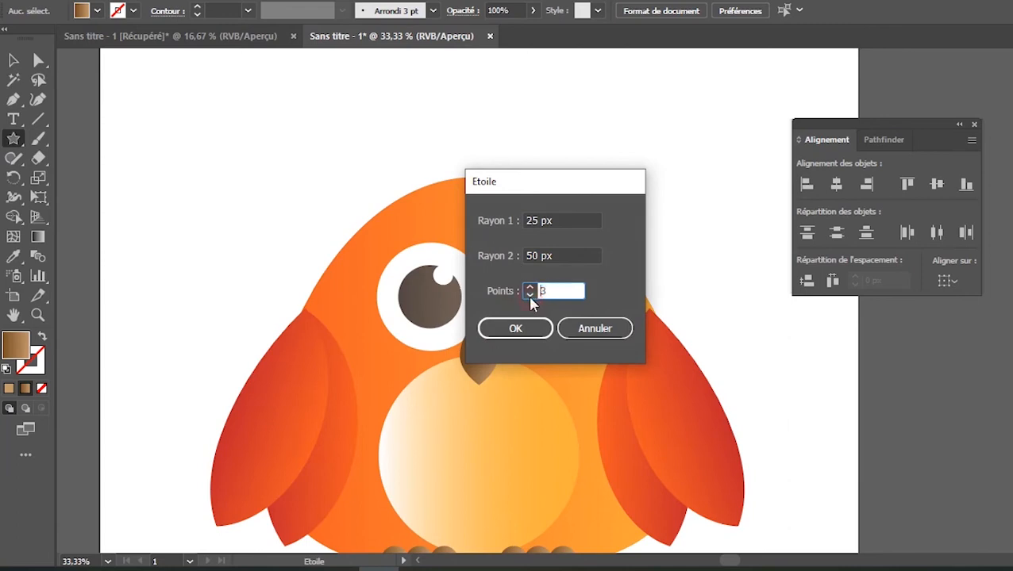
left_click(515, 328)
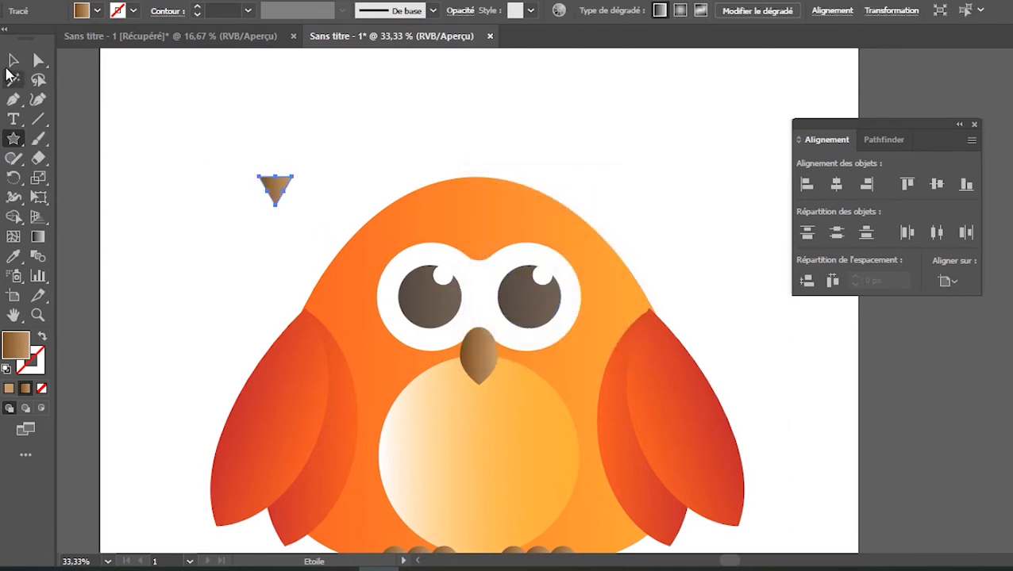
- Enlarge the small triangle, rotate it to follow the head's slope and place it against the head's upper-left edge
left_click(13, 59)
left_click_drag(293, 175, 352, 223)
left_click_drag(399, 195, 399, 206)
left_click_drag(355, 165, 362, 140)
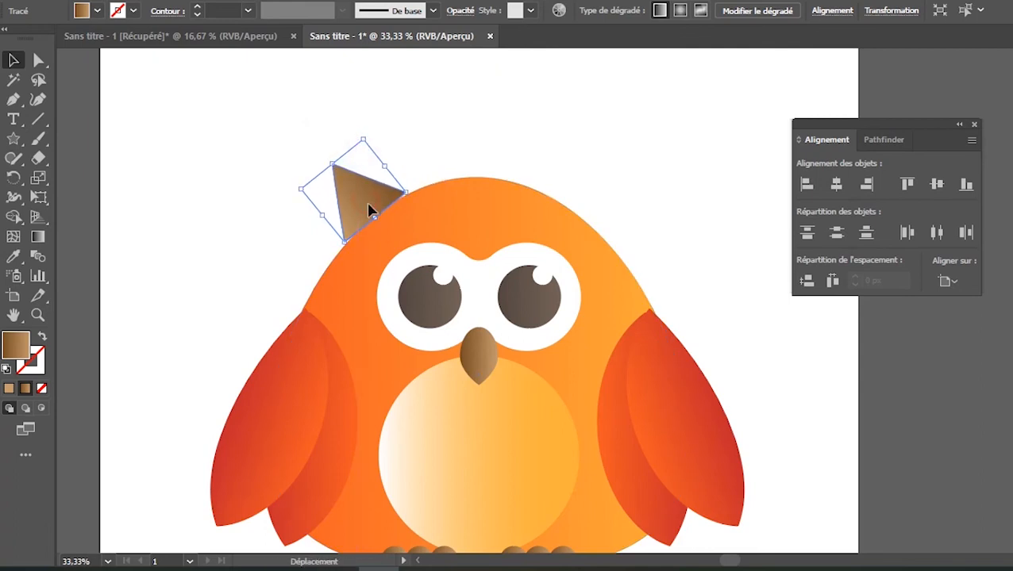
left_click(348, 117)
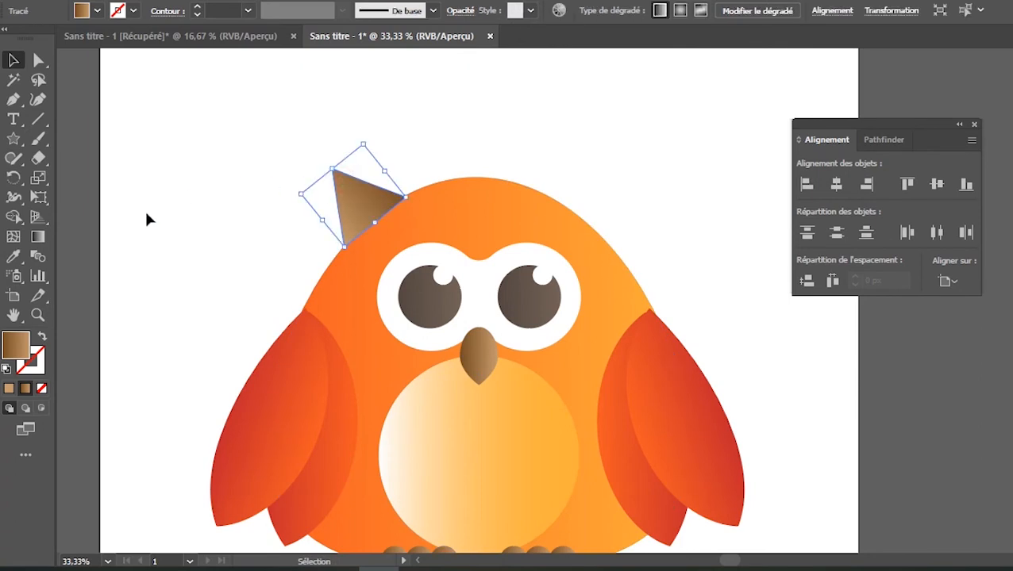
- Fill the ear triangle with the orange gradient sampled from the bottom colour swatch
scroll(141, 211, "down", 2)
left_click_drag(135, 211, 317, 250)
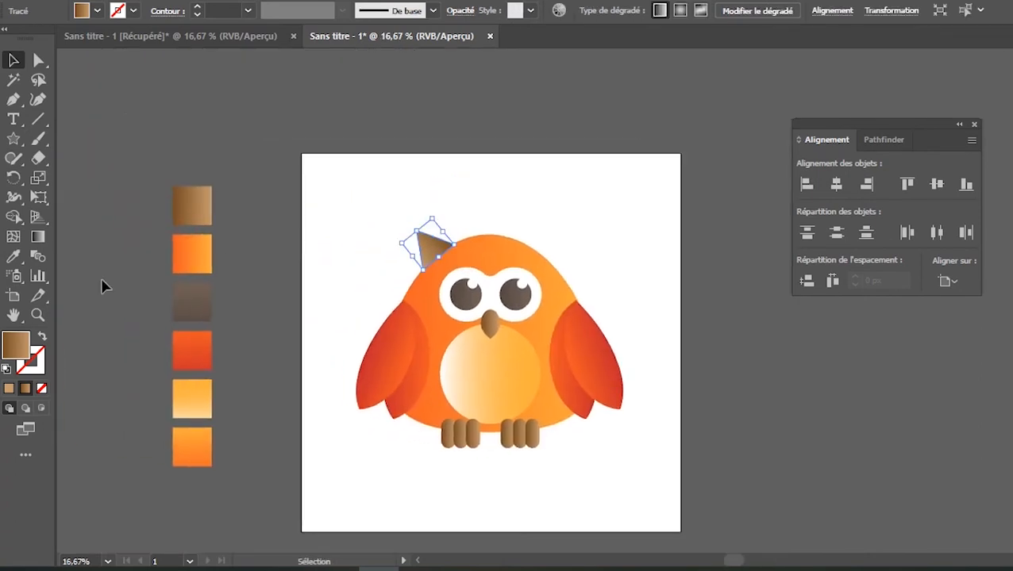
left_click(12, 258)
left_click(197, 448)
left_click(8, 59)
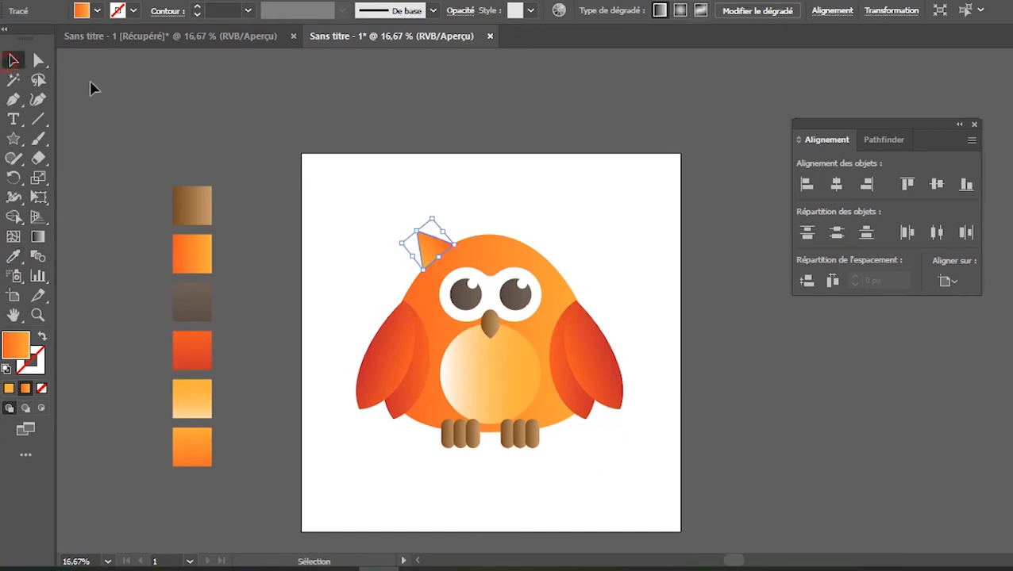
- Convert the ear triangle's lower corner and its outer tip into smooth anchor points
left_click(474, 217)
scroll(457, 228, "up", 2)
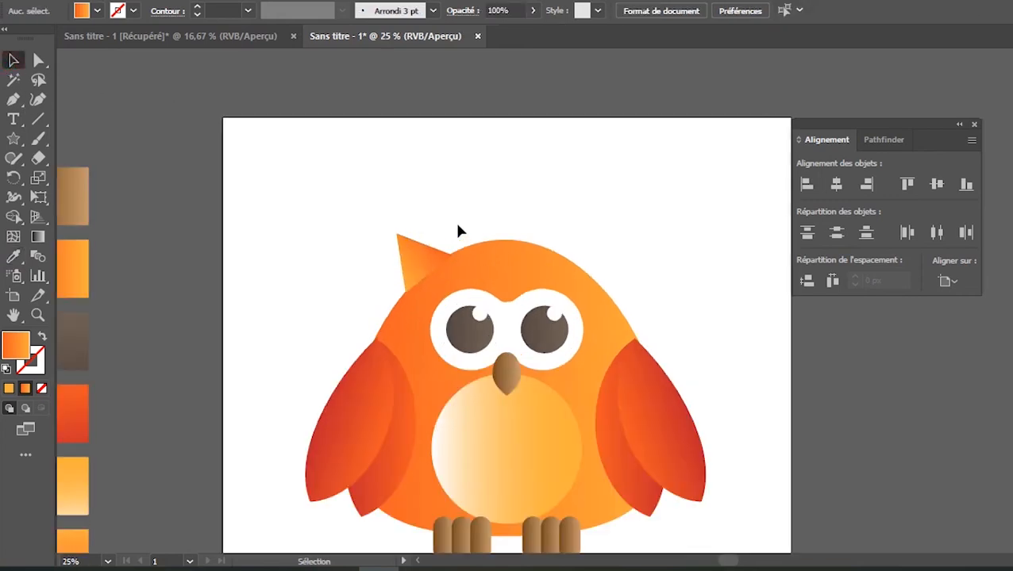
left_click_drag(442, 210, 400, 165)
left_click(362, 226)
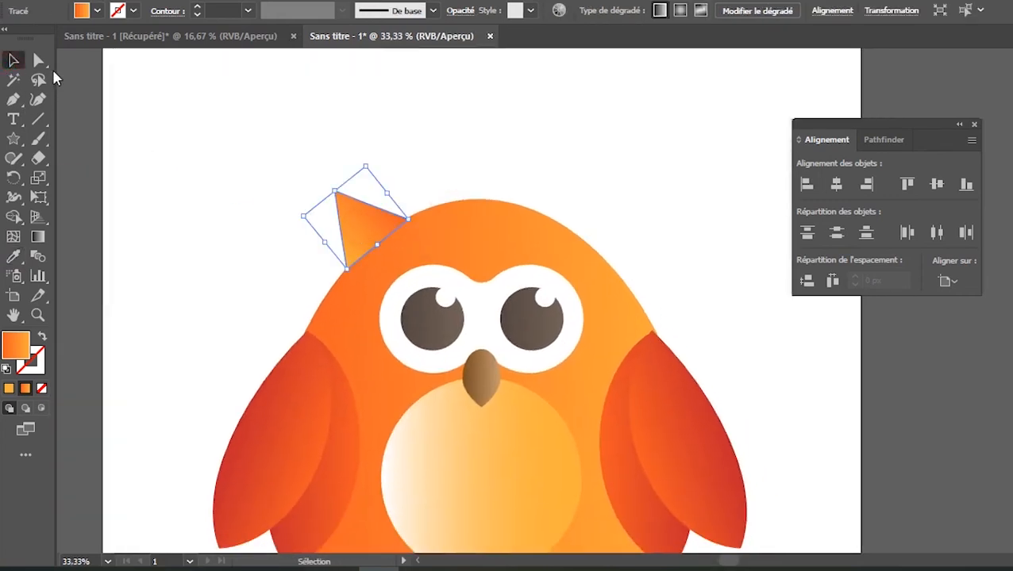
left_click(49, 64)
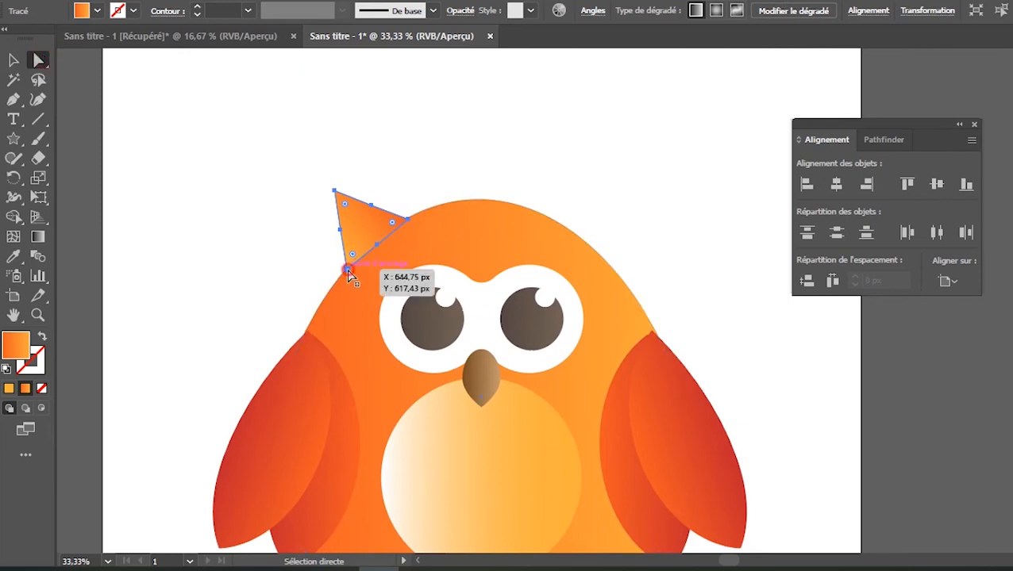
left_click(347, 268)
left_click(148, 14)
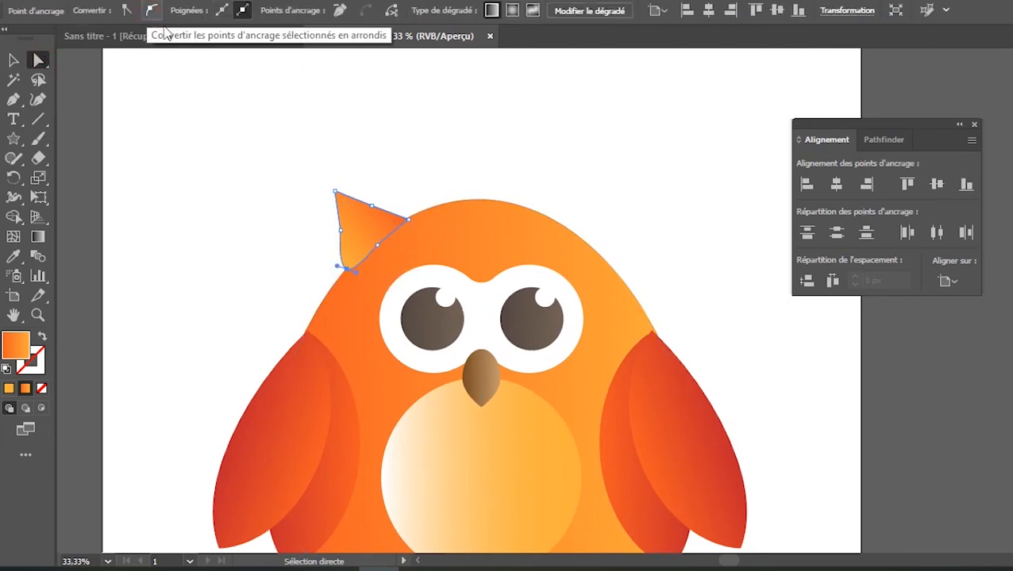
left_click(334, 191)
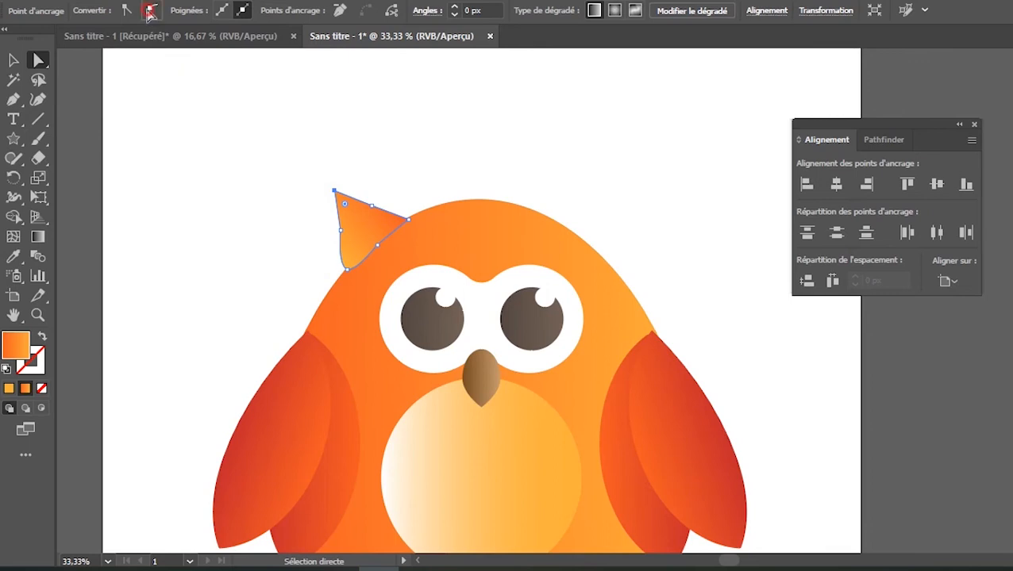
left_click(148, 12)
- Convert the middle anchor points on the ear's outer and upper edges into smooth points
left_click(341, 231)
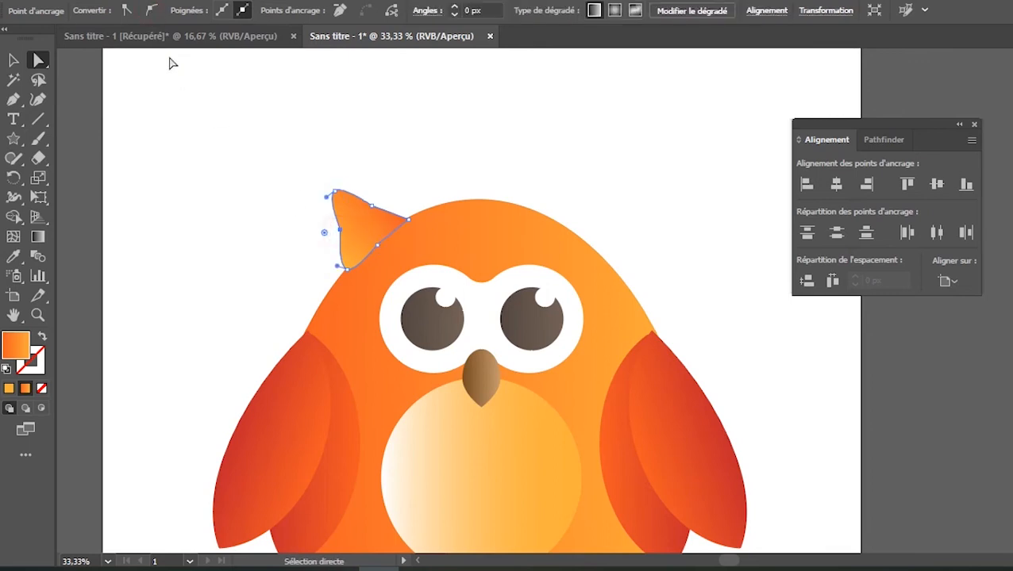
left_click(151, 14)
left_click(370, 204)
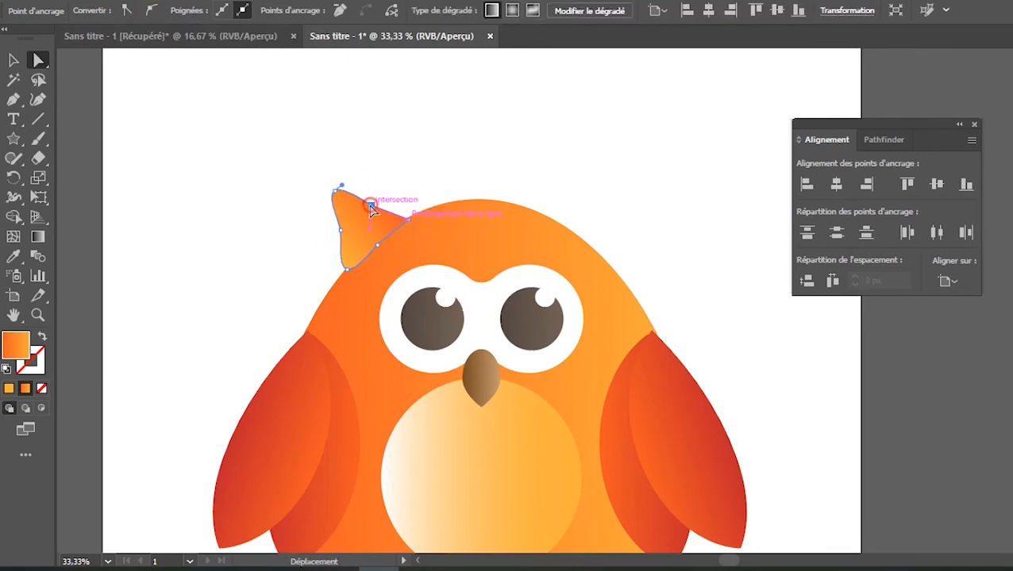
left_click(153, 12)
- Adjust the ear's middle anchor points so the outer edge bulges outward and the upper edge curves inward
left_click_drag(374, 204, 284, 227)
left_click(400, 177)
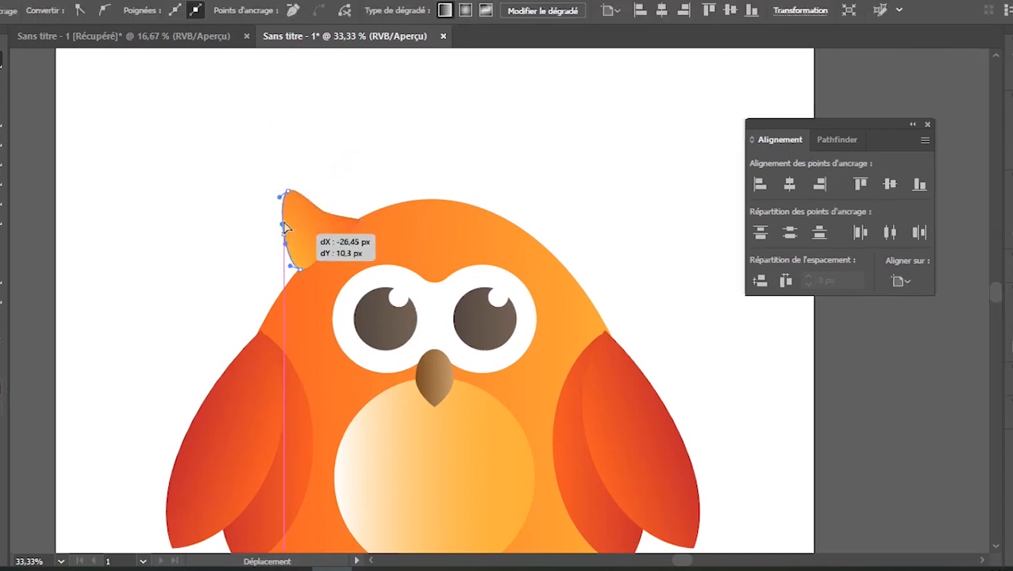
left_click(308, 141)
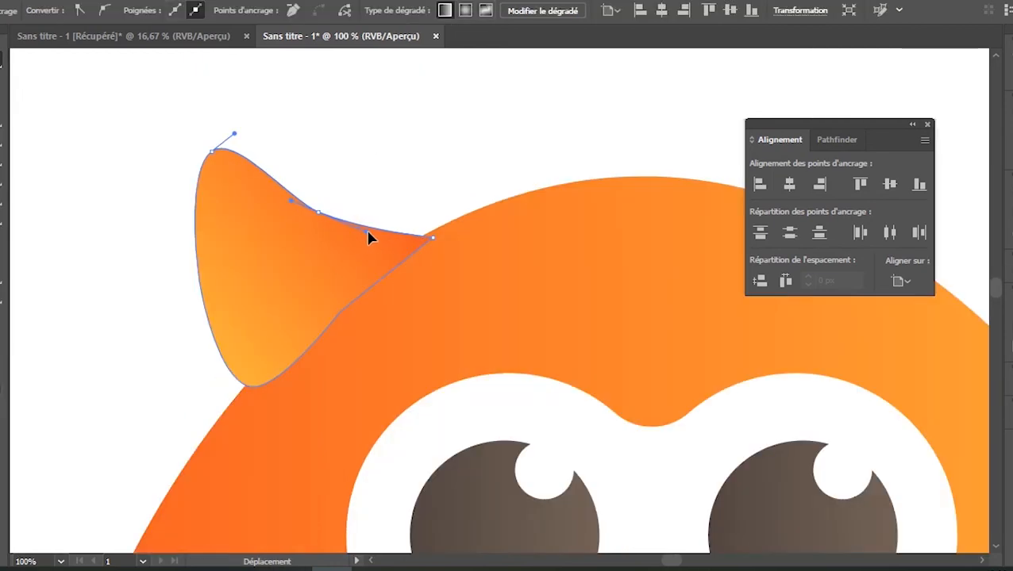
left_click_drag(318, 213, 303, 206)
left_click(338, 176)
scroll(363, 166, "down", 4)
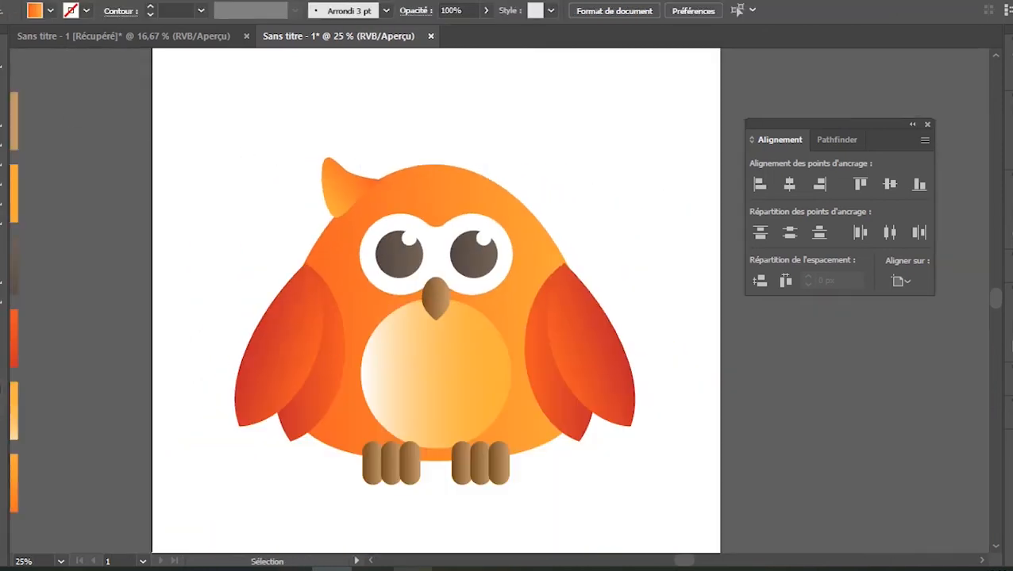
- Send the curved ear to the back, behind the owl's body
right_click(341, 190)
mouse_move(493, 482)
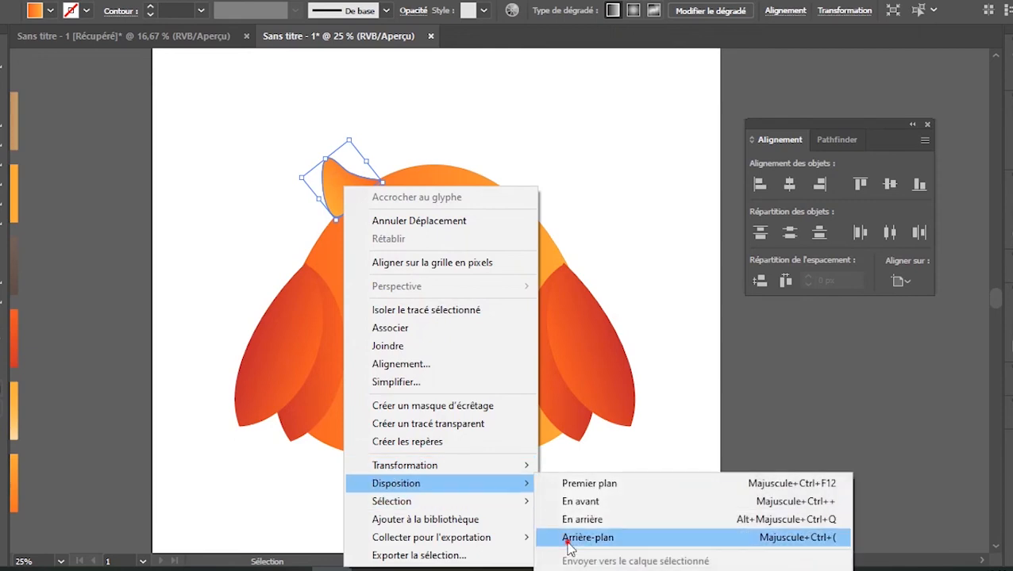
left_click(568, 540)
left_click(549, 184)
scroll(559, 157, "down", 1)
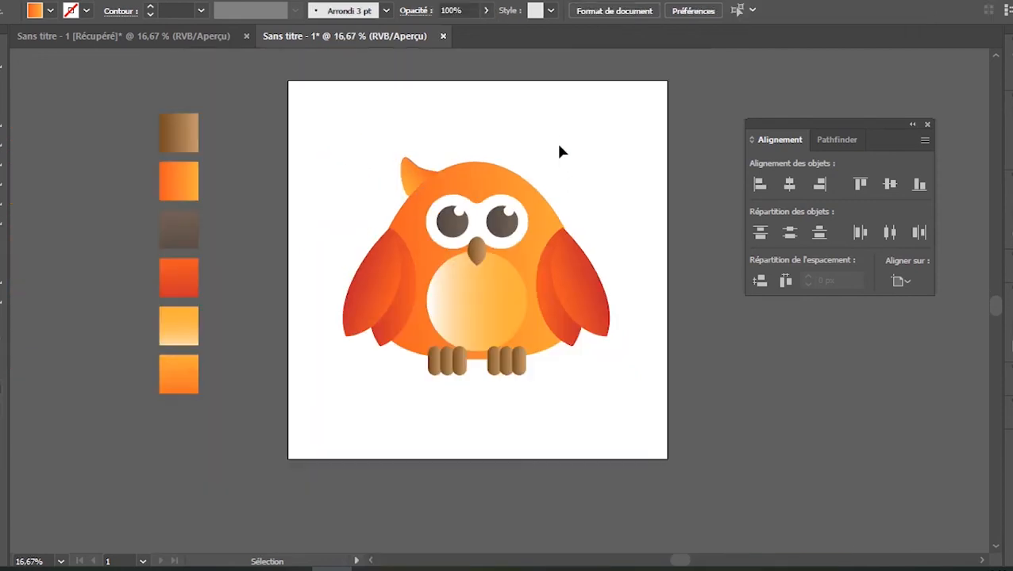
- Duplicate the ear to the right side of the head and reflect the copy horizontally
left_click_drag(554, 133, 503, 151)
left_click_drag(373, 199, 500, 191)
right_click(503, 187)
mouse_move(640, 466)
left_click(707, 380)
left_click(520, 381)
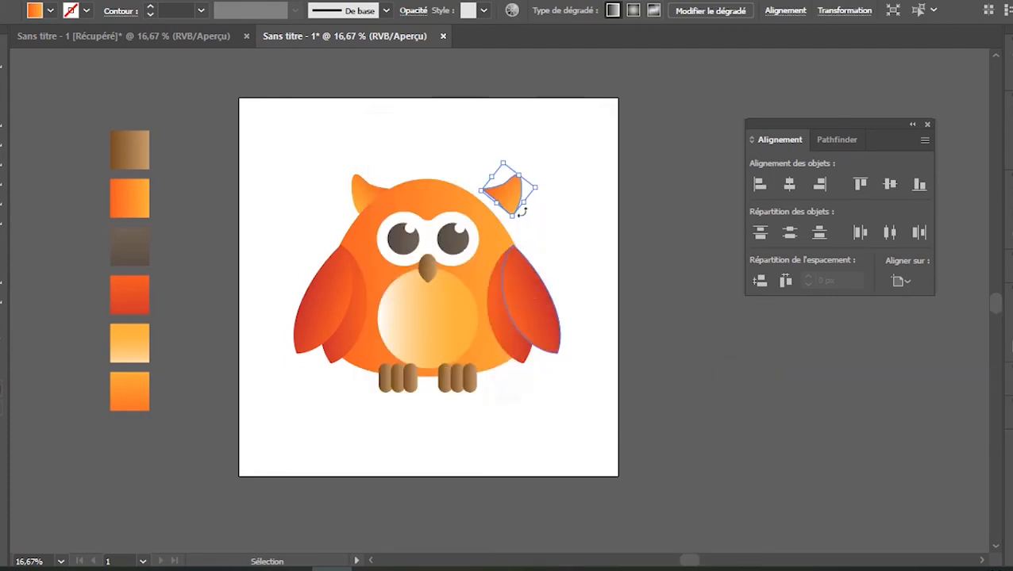
- Move the mirrored ear against the head's upper-right edge, level with the left ear
left_click(552, 211)
mouse_move(519, 206)
left_mouse_down()
mouse_move(500, 206)
mouse_move(518, 208)
left_mouse_up()
left_click(544, 204)
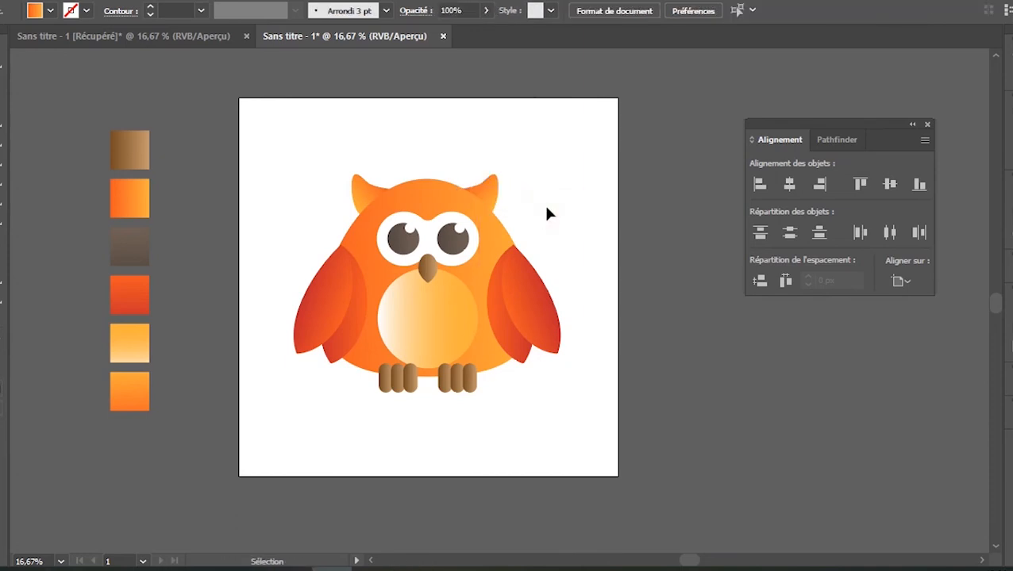
- Redirect the body's gradient diagonally, from dark orange at the lower right to light orange at the upper left
left_click(484, 187)
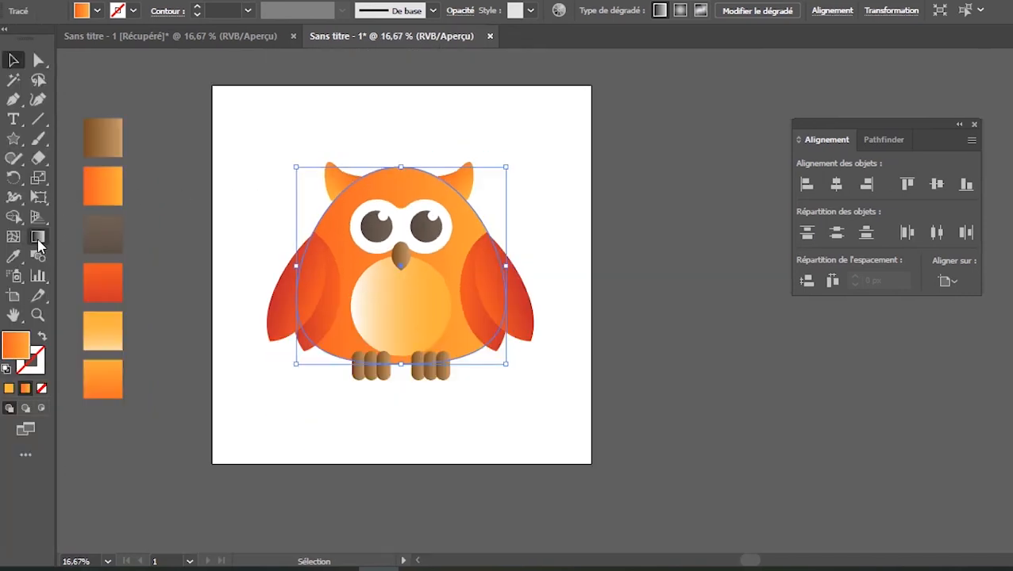
left_click(37, 238)
mouse_move(276, 196)
left_mouse_down()
mouse_move(282, 219)
mouse_move(400, 261)
mouse_move(469, 304)
mouse_move(467, 319)
left_mouse_up()
mouse_move(510, 392)
left_mouse_down()
mouse_move(373, 254)
mouse_move(354, 186)
mouse_move(383, 174)
mouse_move(342, 189)
left_mouse_up()
left_click(15, 63)
left_click(269, 140)
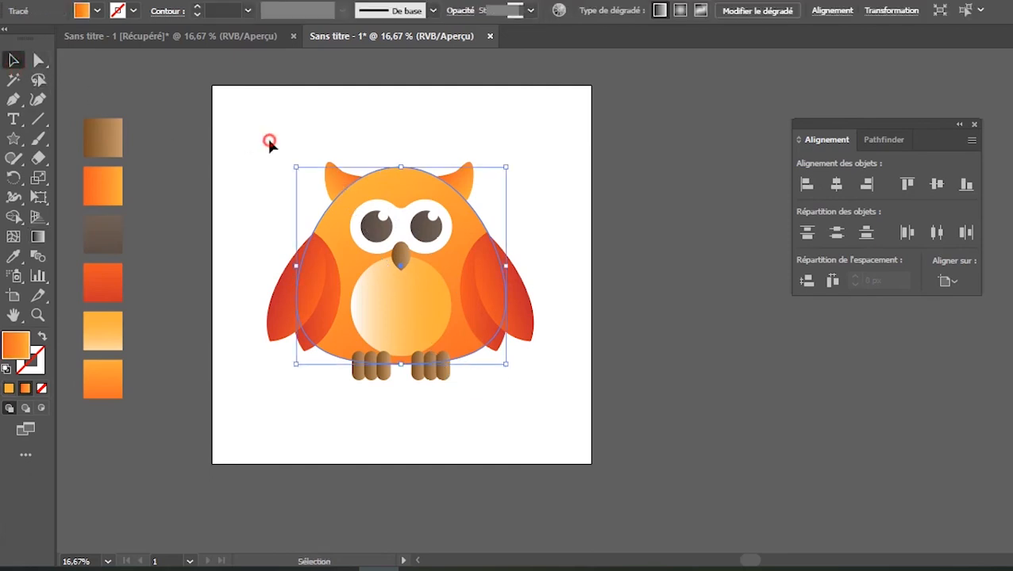
- Redirect the left ear's gradient diagonally, from dark orange at the lower left to light orange at the upper right
left_click_drag(283, 116, 246, 157)
key("ctrl+plus")
left_click(369, 184)
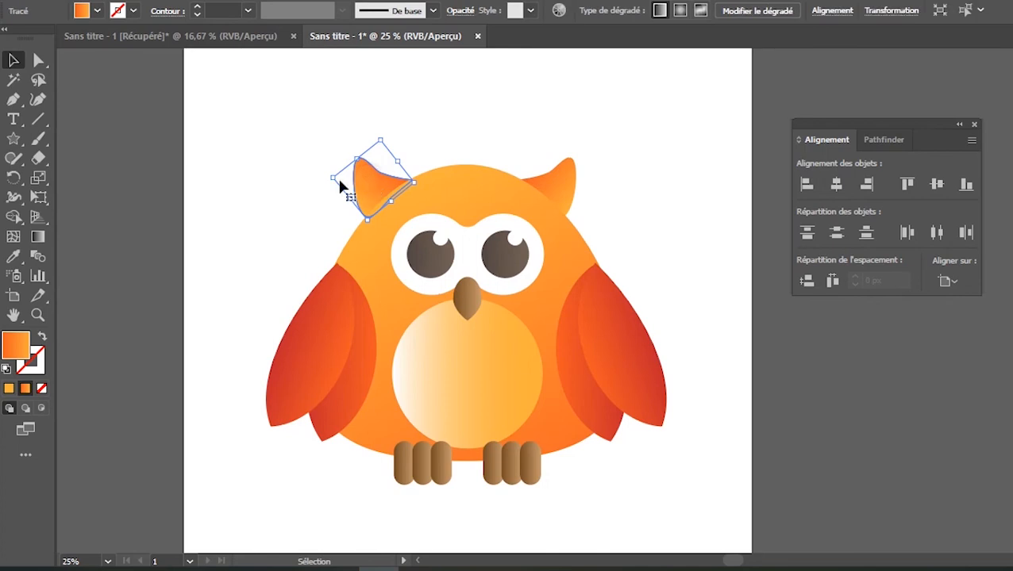
left_click(38, 236)
left_click_drag(317, 211, 397, 169)
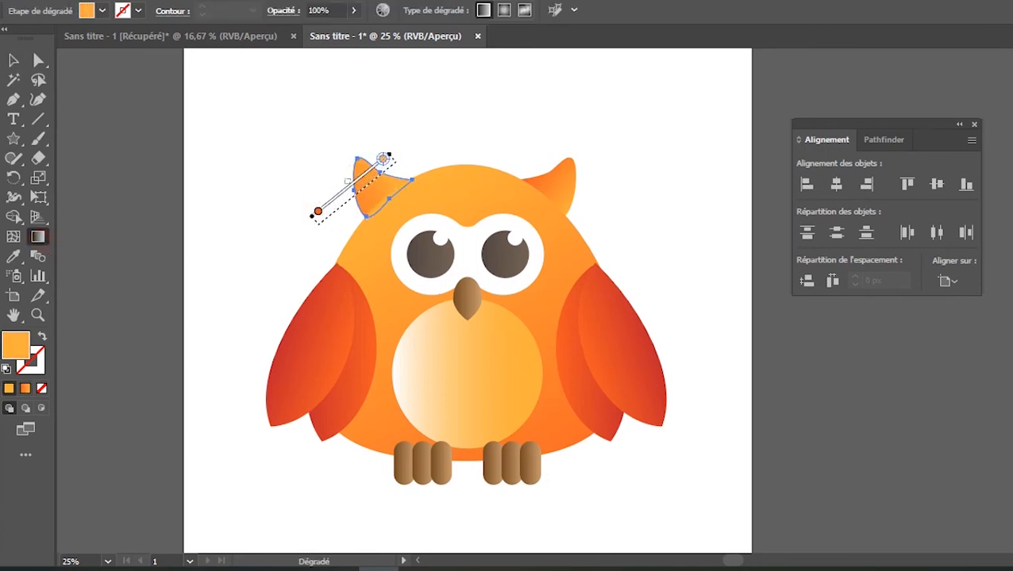
left_click(13, 61)
left_click(289, 107)
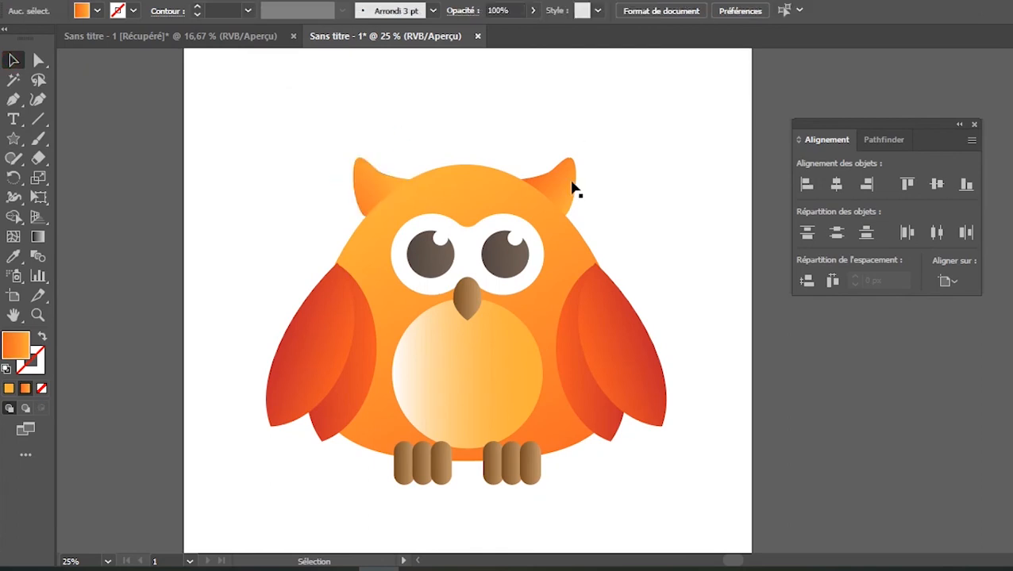
- Redirect the right ear's gradient to run upward, from dark orange at its base to light orange near its tip
left_click(574, 189)
left_click(38, 236)
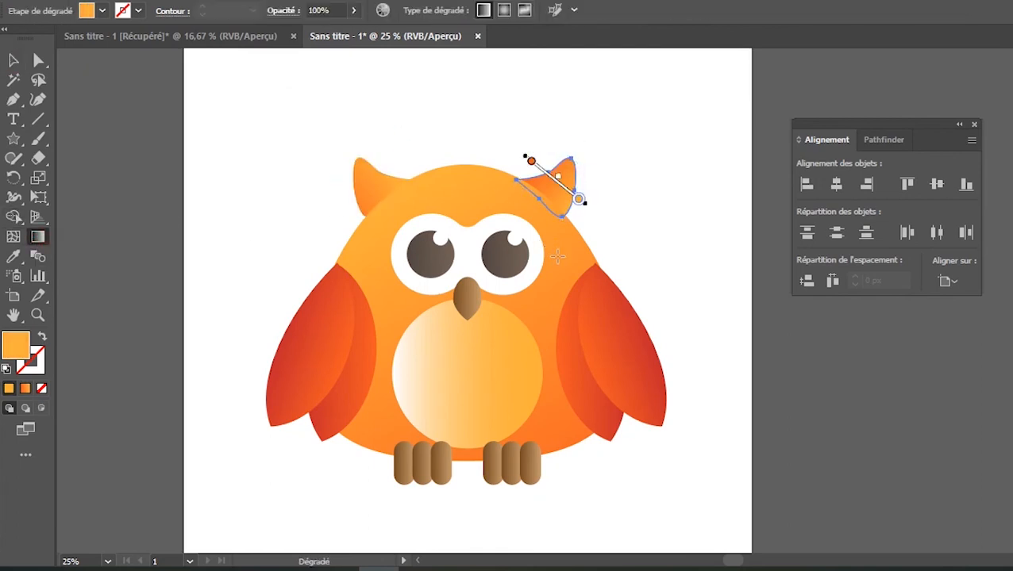
left_click_drag(561, 248, 582, 159)
left_click(11, 63)
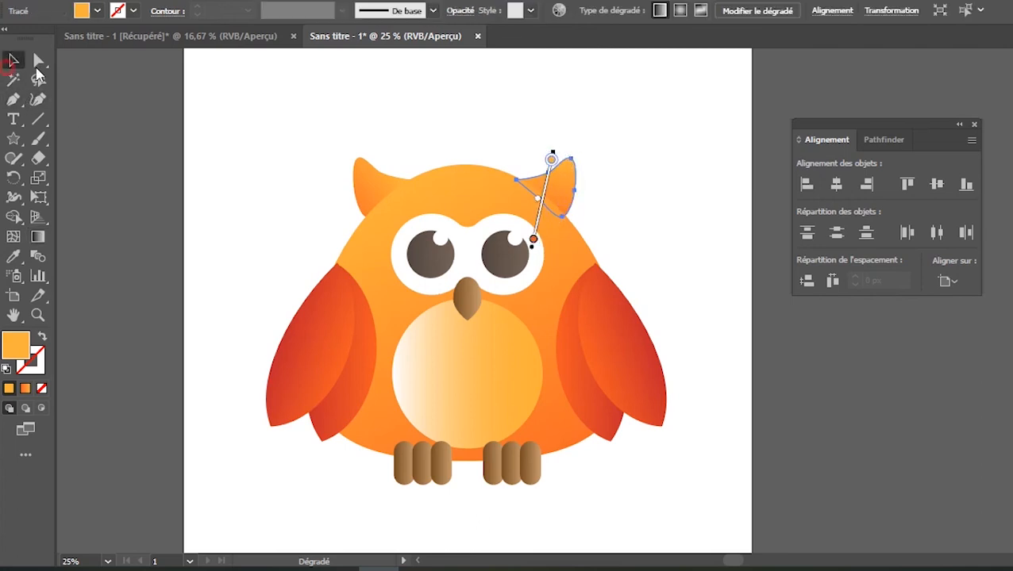
left_click(185, 118)
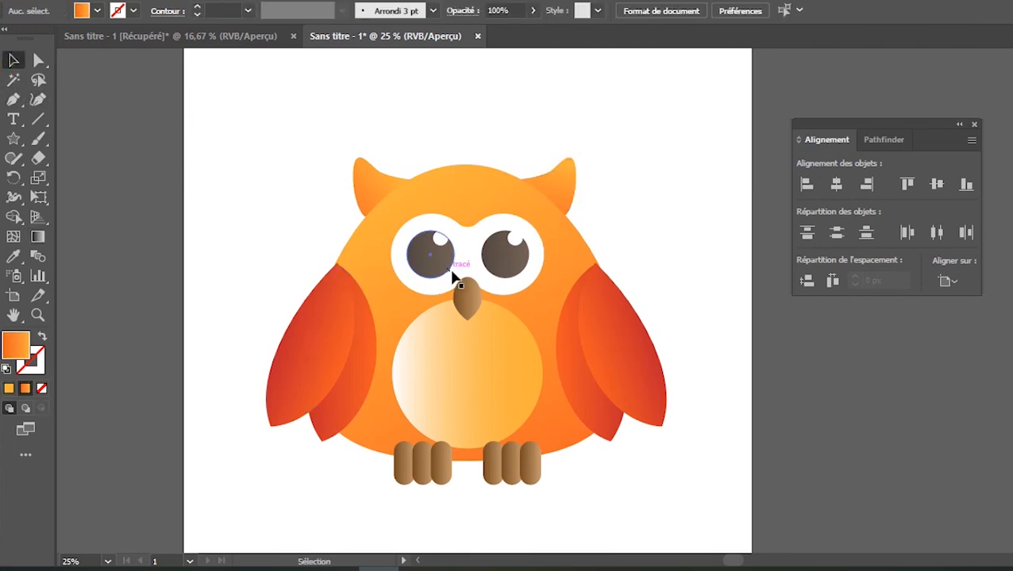
- Redirect the gradient of the left wing's outer feather to run from red at the bottom to orange at the top
left_click(352, 301)
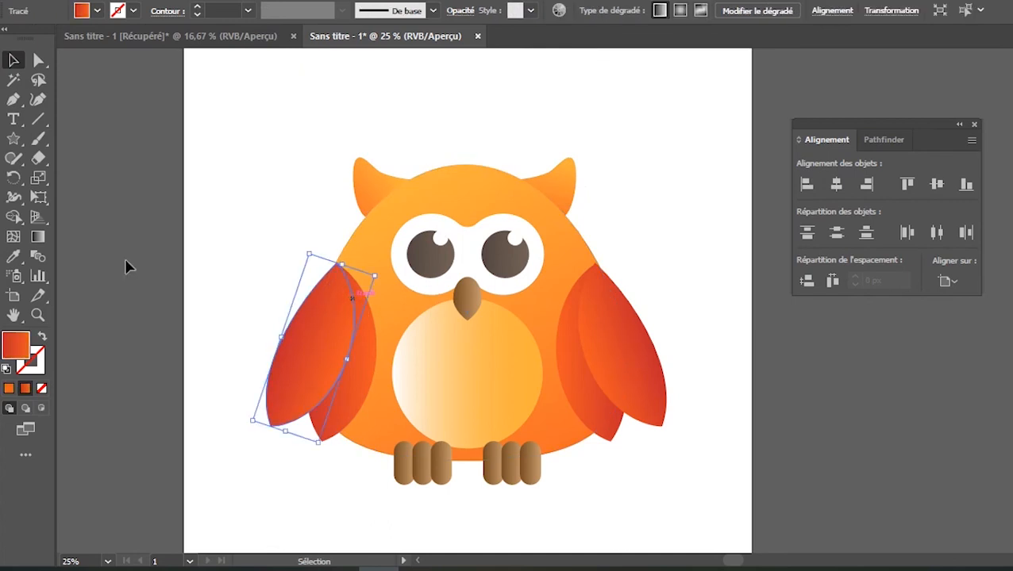
left_click(37, 236)
mouse_move(242, 425)
left_mouse_down()
mouse_move(333, 325)
mouse_move(346, 294)
mouse_move(359, 300)
left_mouse_up()
mouse_move(338, 458)
left_mouse_down()
mouse_move(323, 322)
mouse_move(301, 287)
left_mouse_up()
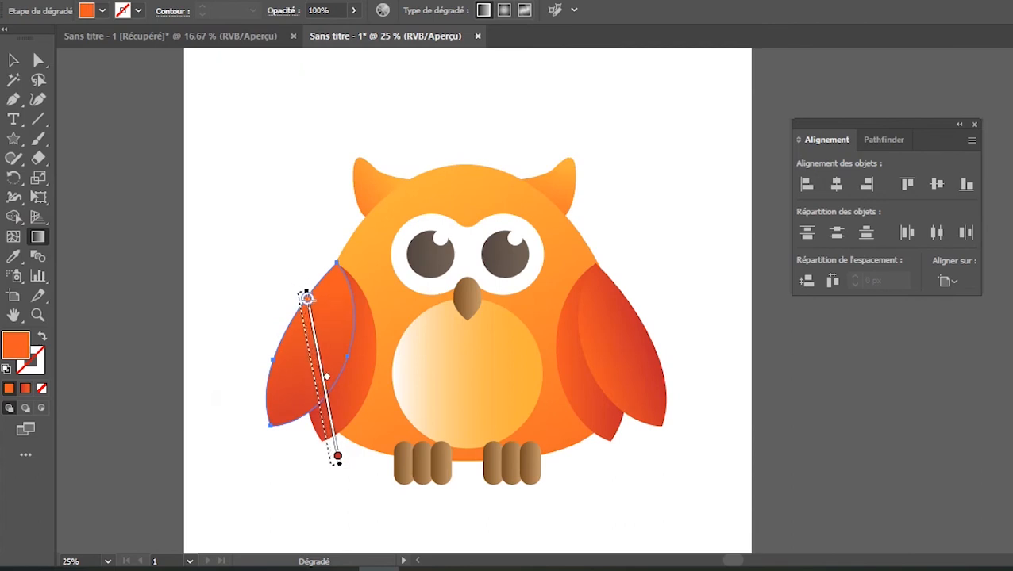
left_click(14, 59)
left_click(89, 113)
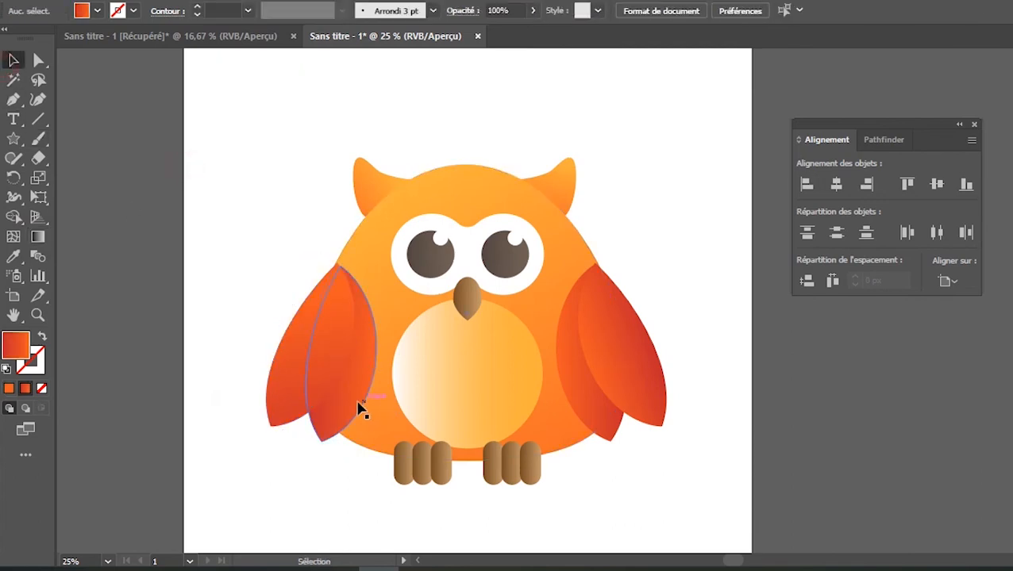
- Redirect the gradient of the left wing's inner feather diagonally, from red at the lower left to orange at the right edge
left_click(357, 409)
left_click(36, 237)
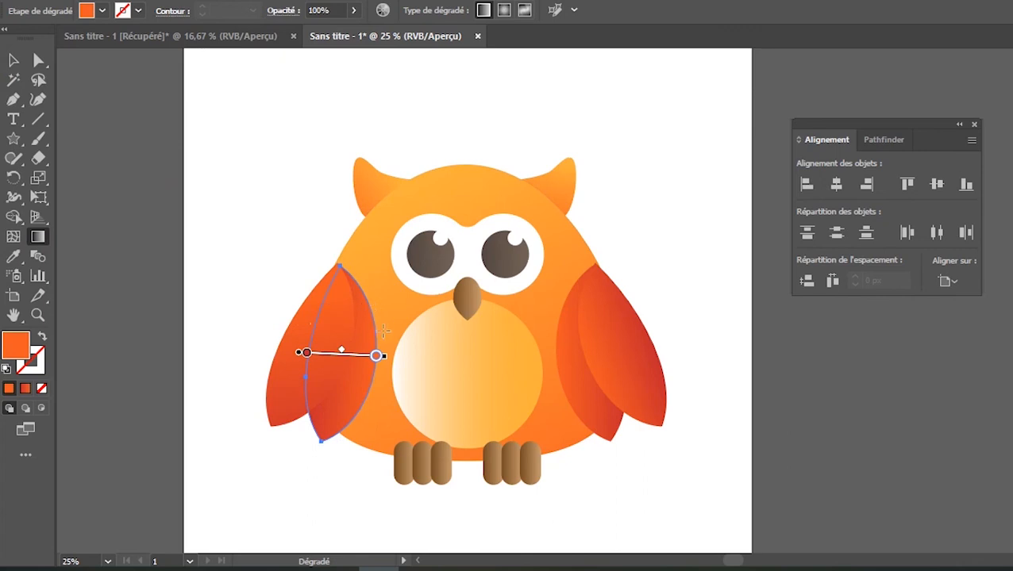
mouse_move(300, 423)
left_mouse_down()
mouse_move(355, 350)
mouse_move(369, 379)
left_mouse_up()
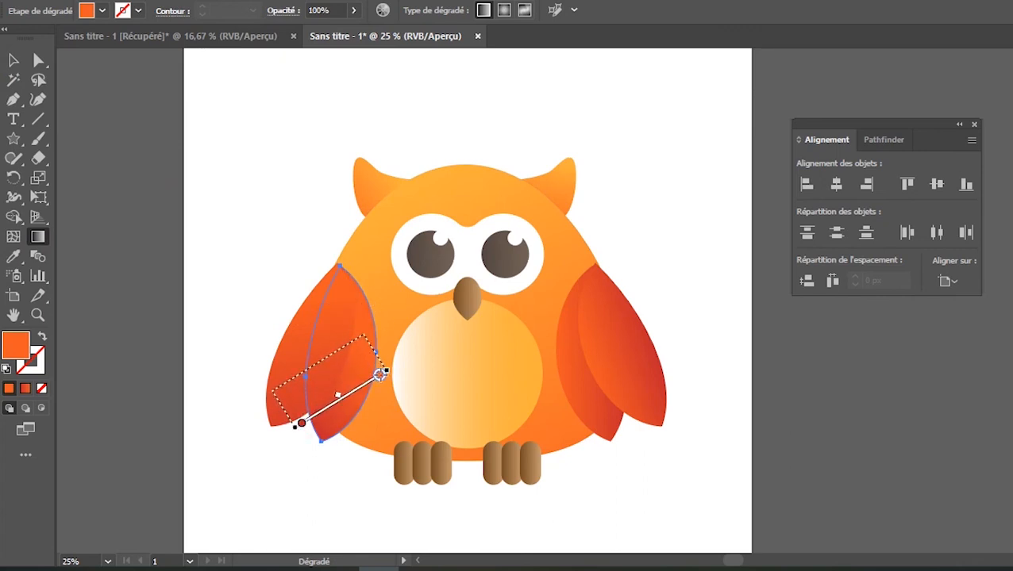
- Redirect the gradient of the right wing's outer feather diagonally, from red at the lower right to orange at the upper left
left_click(14, 60)
left_click(131, 129)
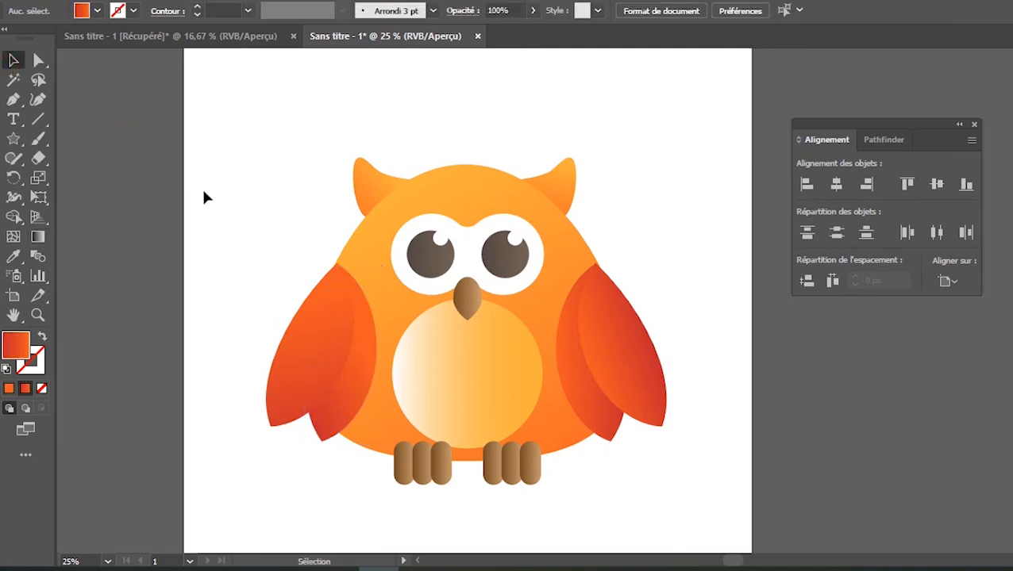
left_click(627, 349)
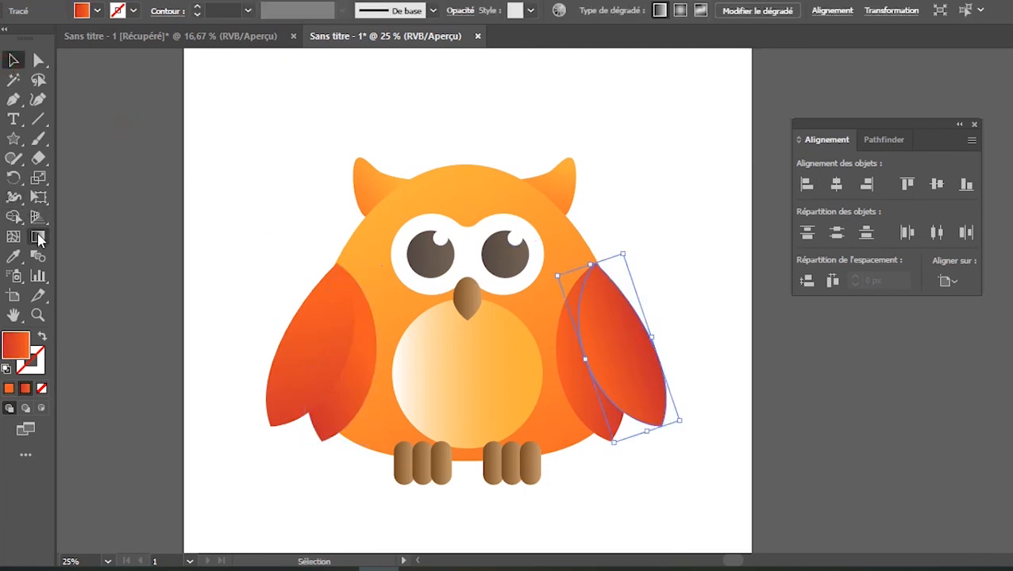
left_click(38, 236)
mouse_move(651, 364)
left_mouse_down()
mouse_move(696, 400)
mouse_move(595, 326)
mouse_move(573, 322)
mouse_move(594, 344)
mouse_move(584, 324)
left_mouse_up()
left_click(14, 61)
left_click(175, 119)
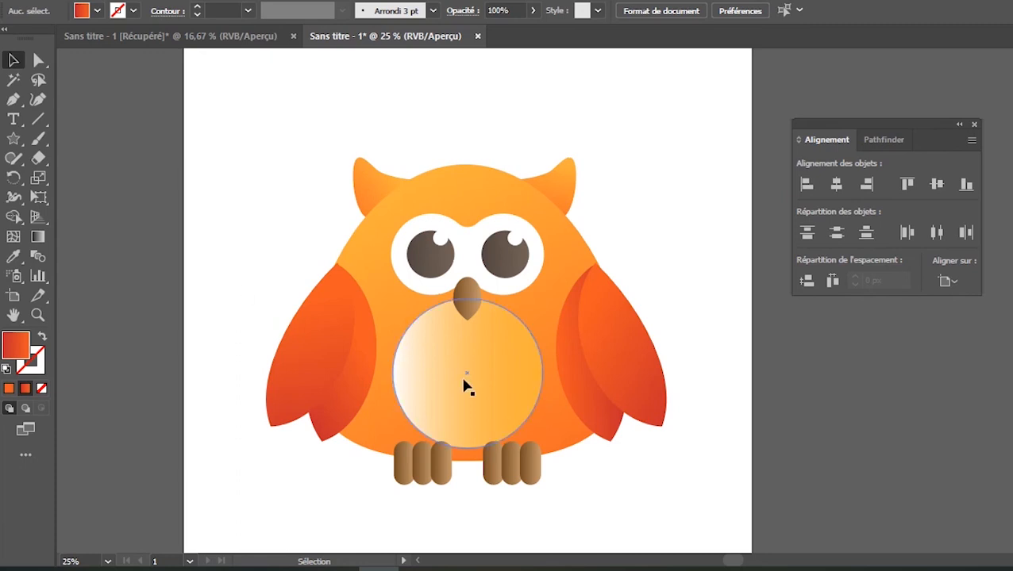
- Redirect the belly circle's gradient diagonally, from pale orange at the upper left to deeper orange at the lower right
left_click(467, 387)
key("g")
left_click_drag(550, 471, 422, 320)
left_click_drag(376, 262, 454, 381)
left_click_drag(479, 427, 480, 447)
left_click(11, 63)
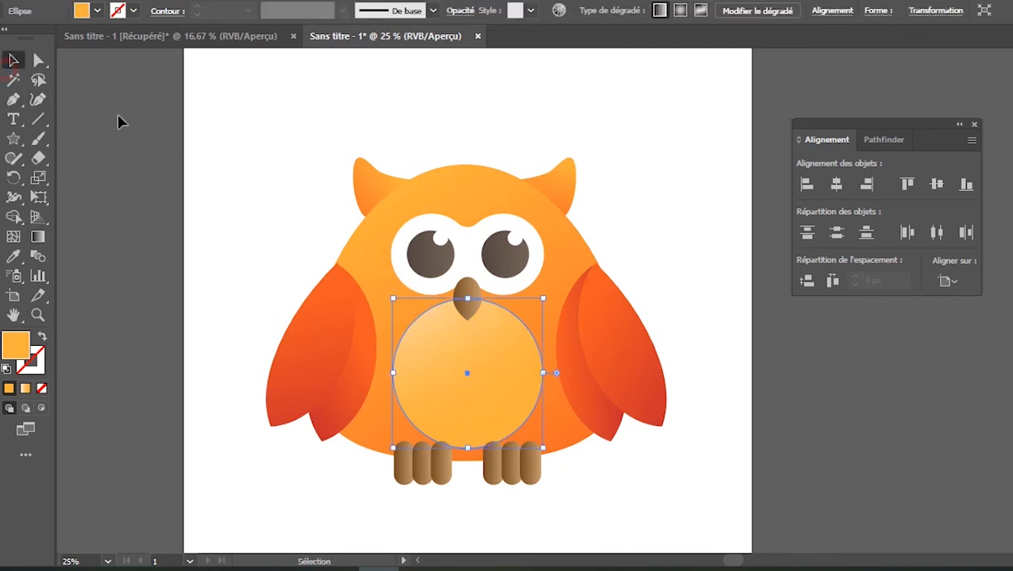
left_click(118, 121)
- Redirect the beak's gradient to run vertically, from light brown at the top to dark brown at the tip
scroll(190, 215, "down", 3)
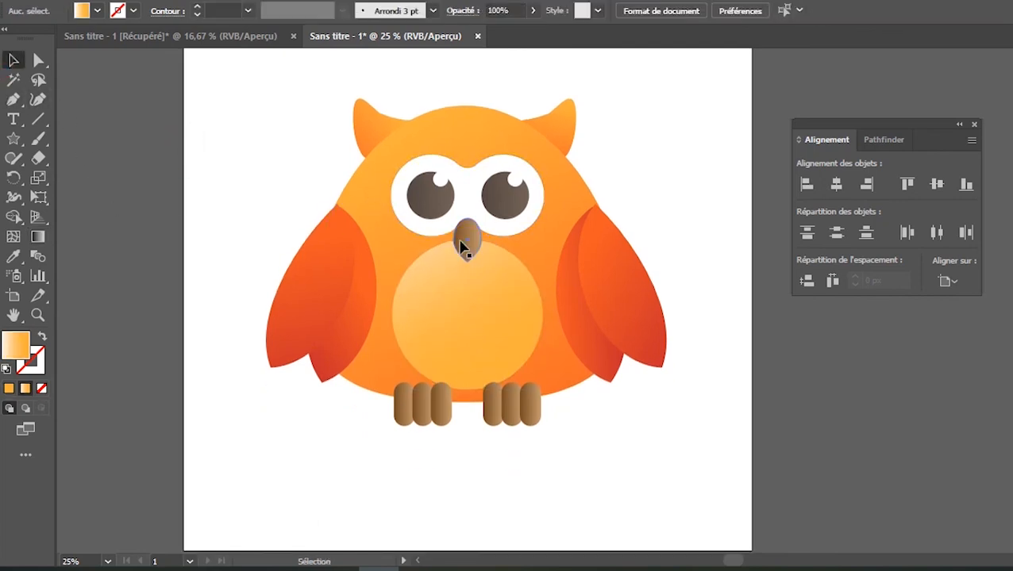
left_click(464, 248)
key("ctrl+plus")
key("ctrl+plus")
key("ctrl+plus")
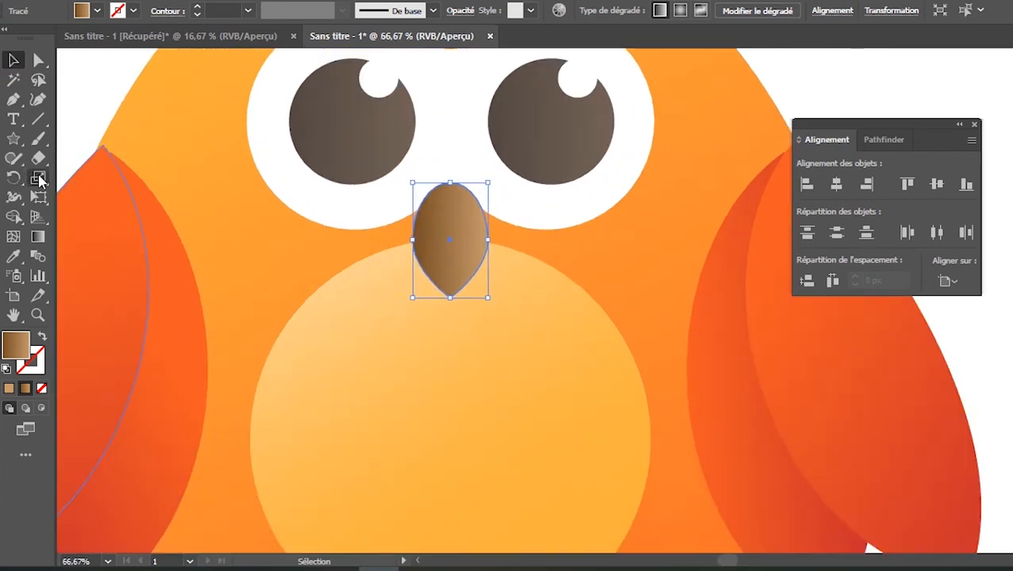
left_click(40, 241)
left_click_drag(450, 164, 449, 271)
mouse_move(449, 355)
left_mouse_down()
mouse_move(460, 170)
mouse_move(452, 194)
left_mouse_up()
left_click(14, 59)
key("ctrl+minus")
key("ctrl+minus")
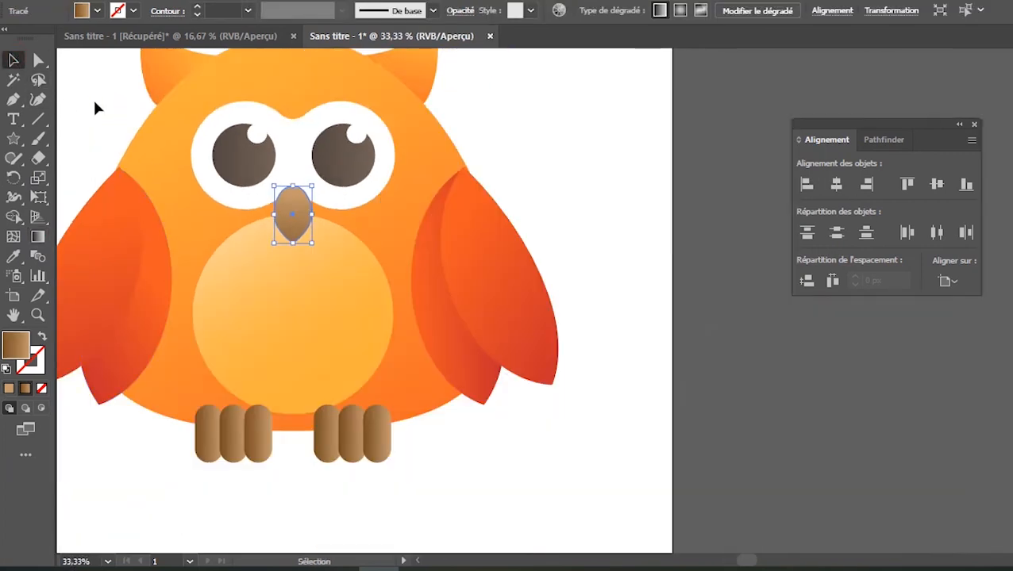
left_click(93, 98)
- Isolate the left foot's group and angle its first toe's gradient from dark brown at the bottom to light brown at the top
left_click_drag(232, 365, 342, 319)
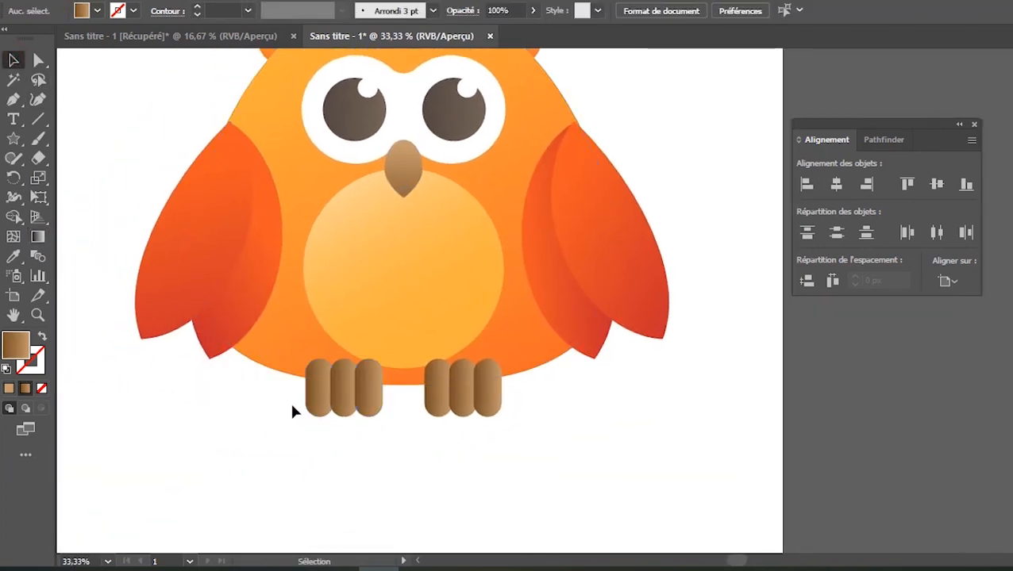
scroll(291, 411, "up", 2)
left_click(334, 387)
double_click(334, 387)
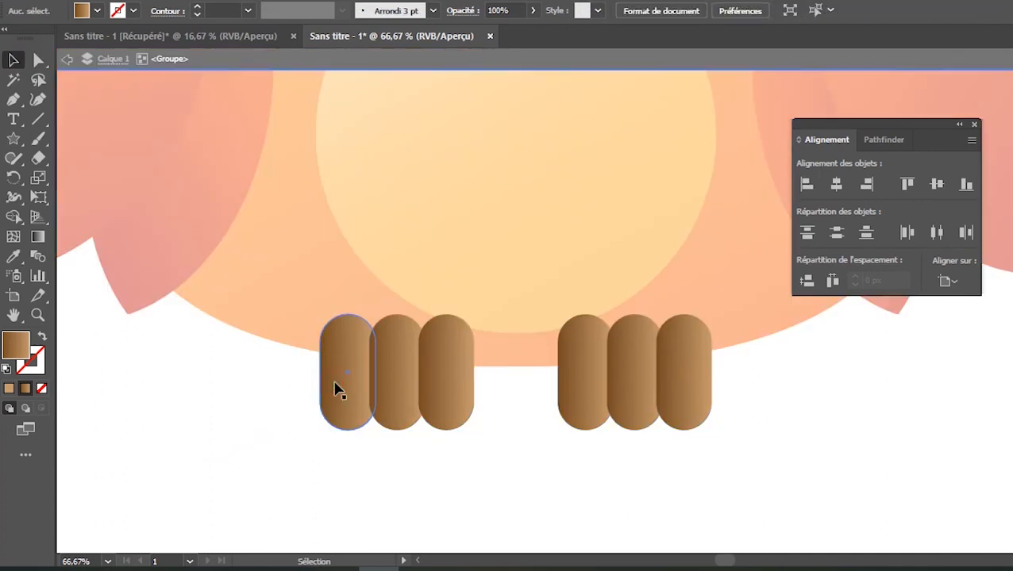
left_click(38, 236)
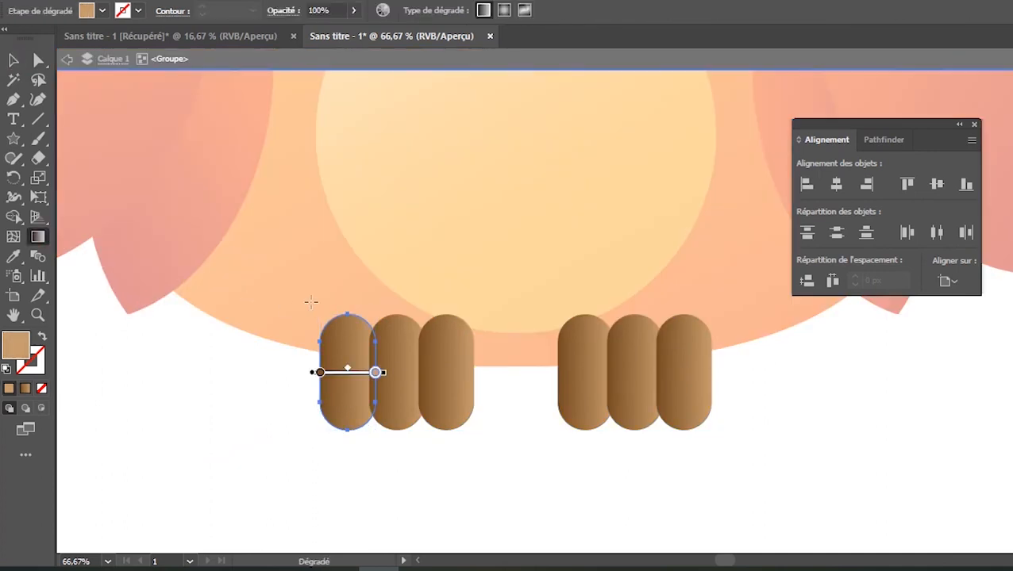
mouse_move(361, 452)
left_mouse_down()
mouse_move(333, 328)
mouse_move(320, 331)
mouse_move(317, 317)
left_mouse_up()
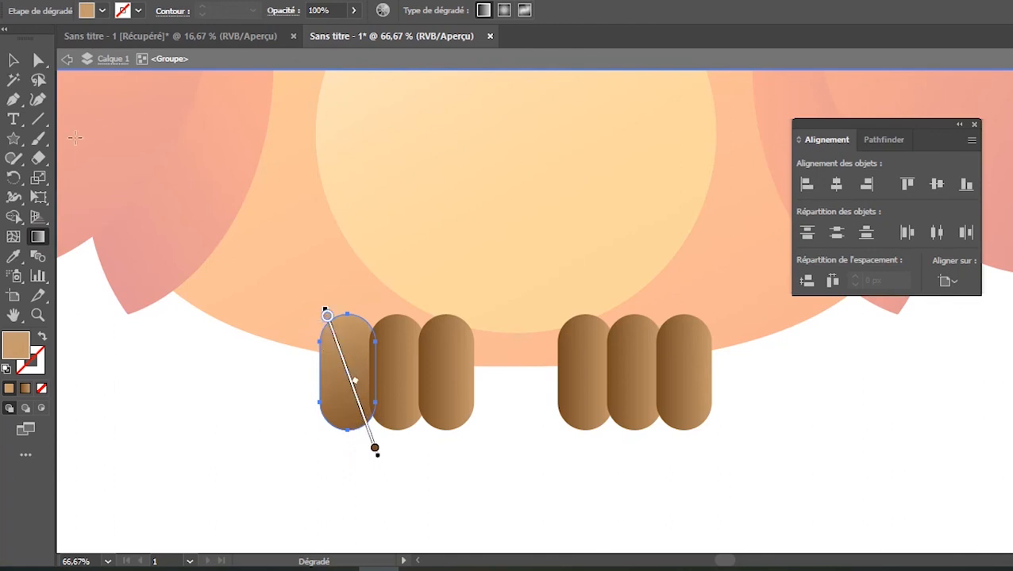
key("v")
left_click(306, 443)
- Try to copy the first toe's gradient onto the left foot's other two toes with the Eyedropper
left_click(389, 389)
left_click(453, 395, "shift")
left_click(13, 257)
left_click(329, 334)
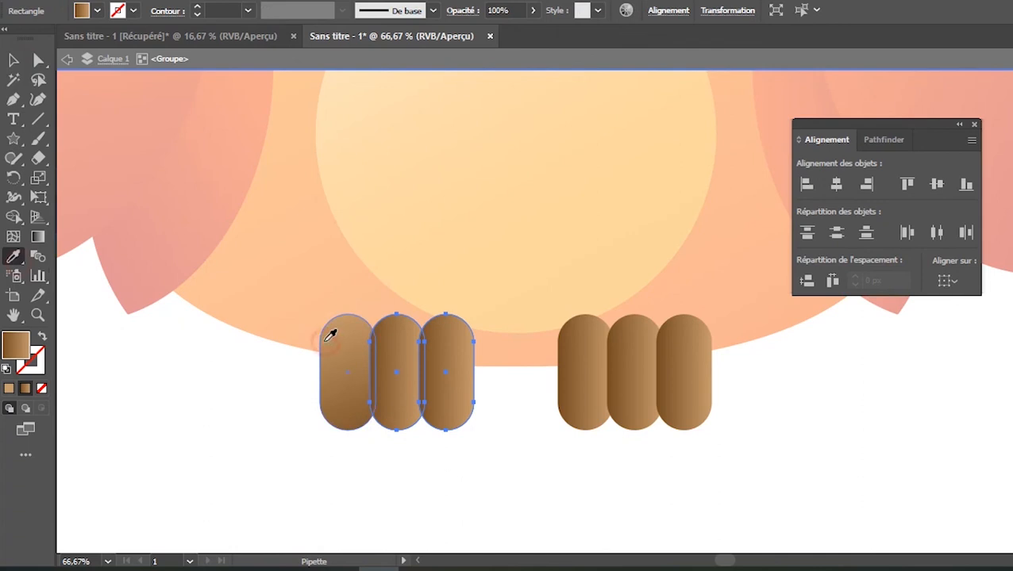
left_click(13, 60)
left_click(213, 390)
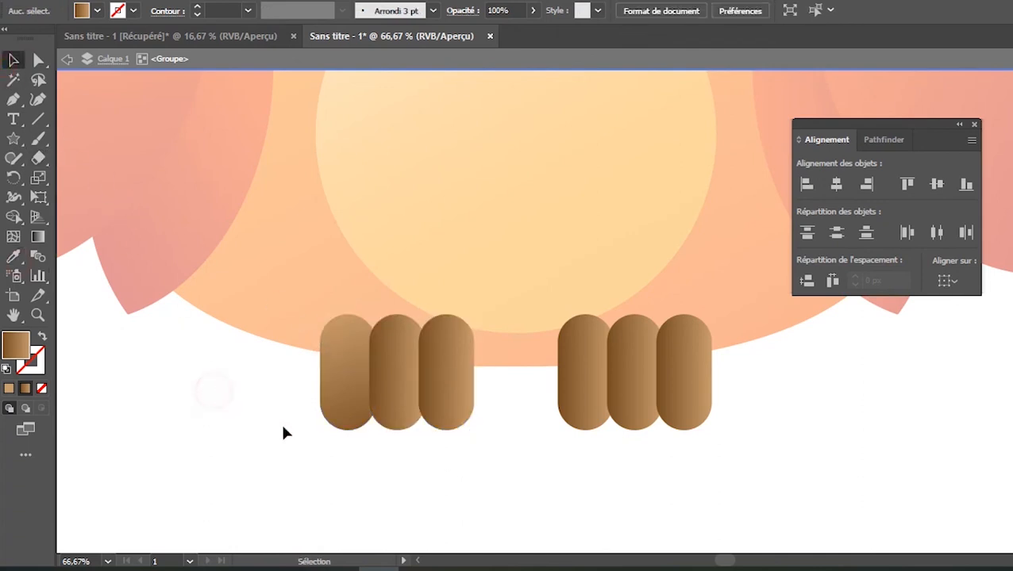
- Delete the left foot's second and third toes and replace them with two evenly spaced copies of the first toe
left_click_drag(449, 421, 451, 422)
key("Delete")
left_click_drag(361, 396, 412, 398)
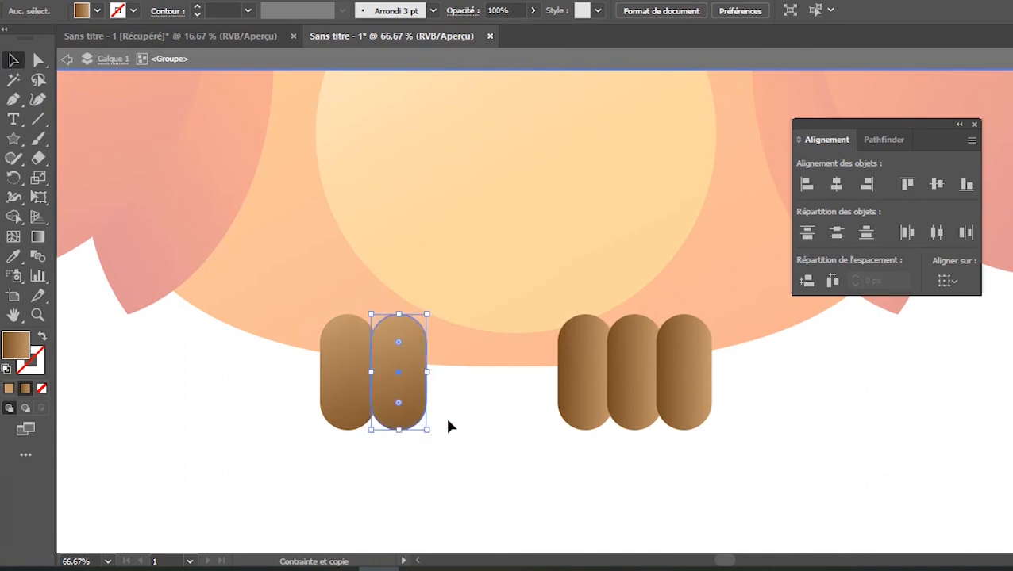
key("ctrl+d")
left_click(464, 490)
- Replace the right foot's three toes with a copy of the left foot's toes and exit the group isolation
left_click_drag(534, 456, 666, 413)
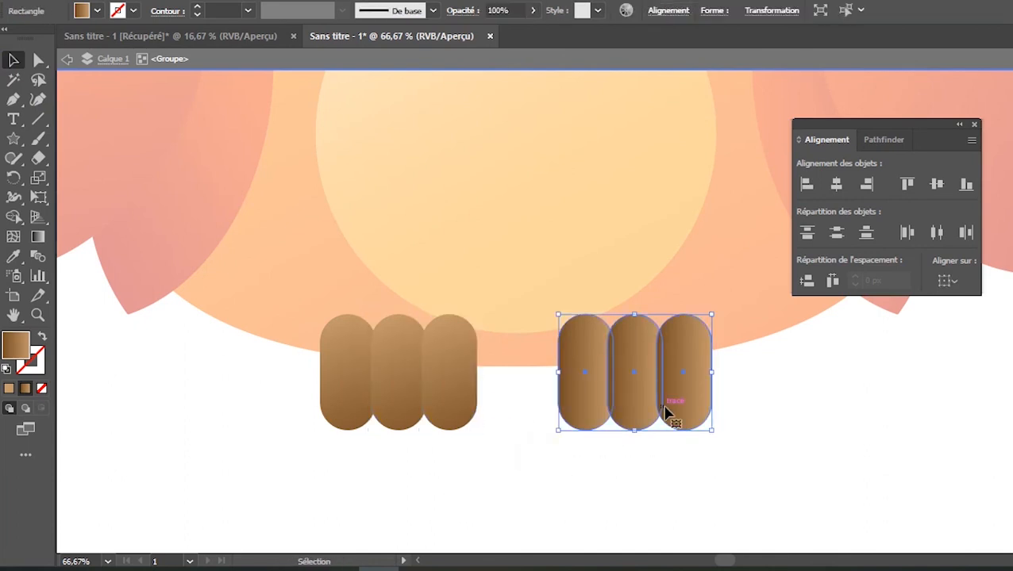
key("Delete")
left_click_drag(312, 382, 312, 382)
left_click_drag(407, 400, 647, 387)
double_click(549, 457)
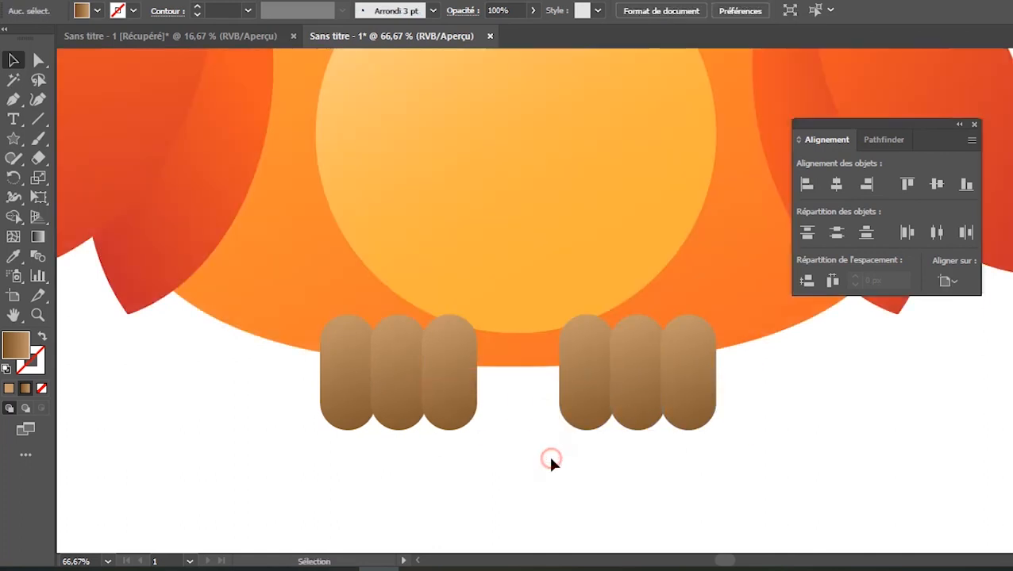
- Centre the two feet together horizontally on the artboard
scroll(549, 457, "down", 2)
left_click(569, 431)
left_click(493, 427, "shift")
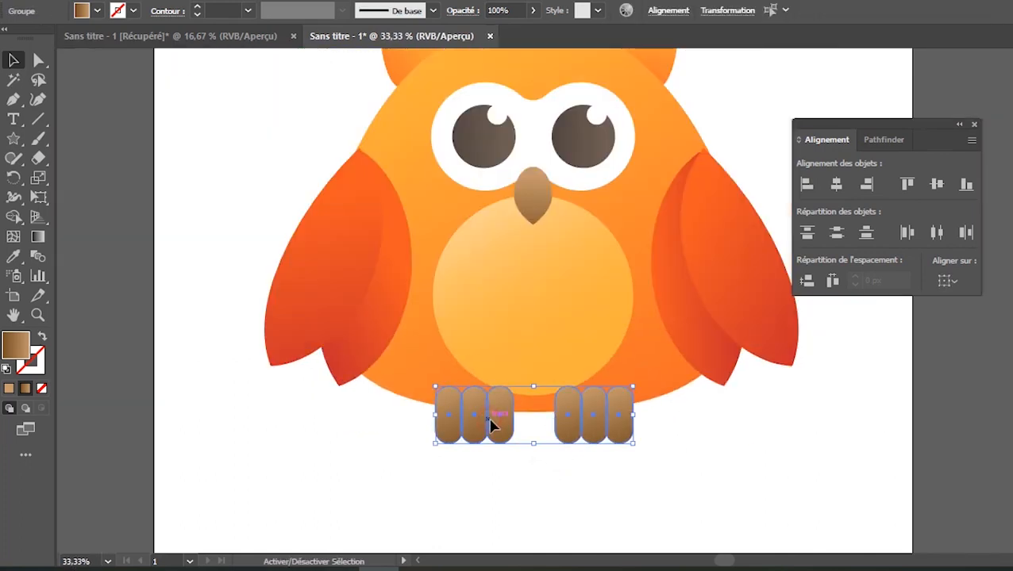
left_click(837, 192)
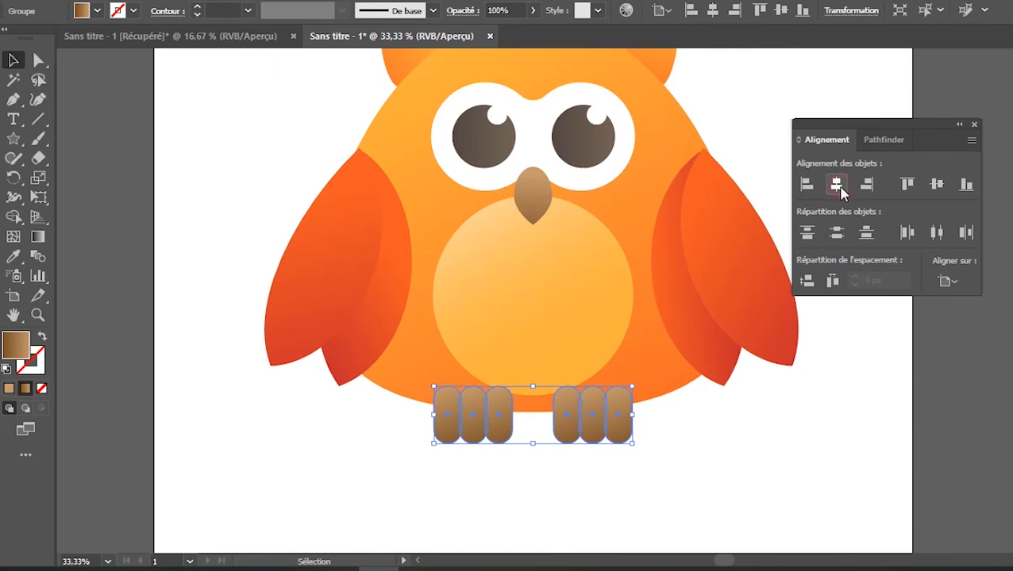
left_click(690, 474)
- Draw a blue background rectangle slightly larger than the artboard and send it behind the owl
scroll(692, 448, "down", 2)
scroll(695, 441, "down", 1)
left_click_drag(709, 440, 573, 427)
scroll(581, 413, "up", 1)
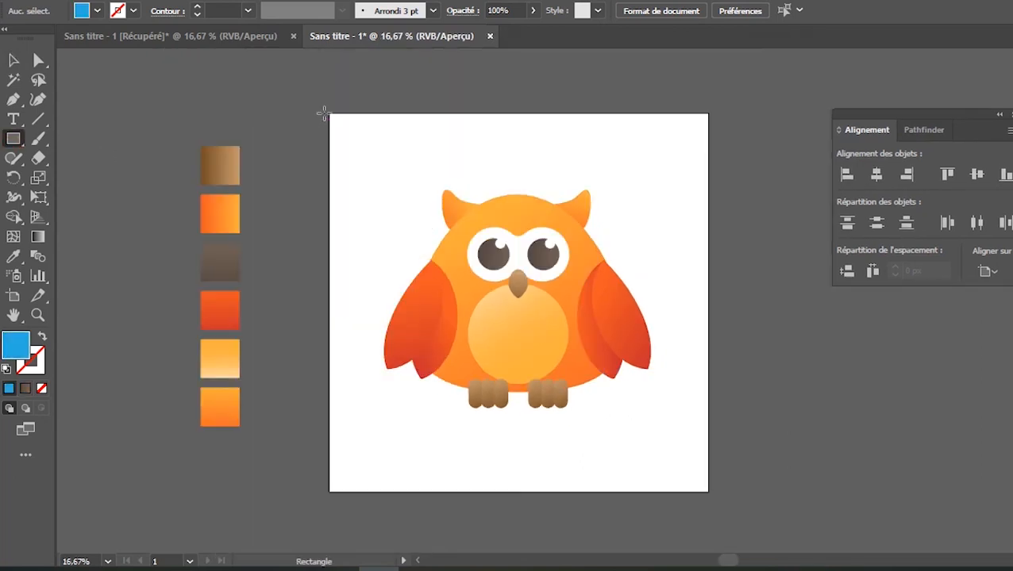
left_click_drag(322, 106, 718, 500)
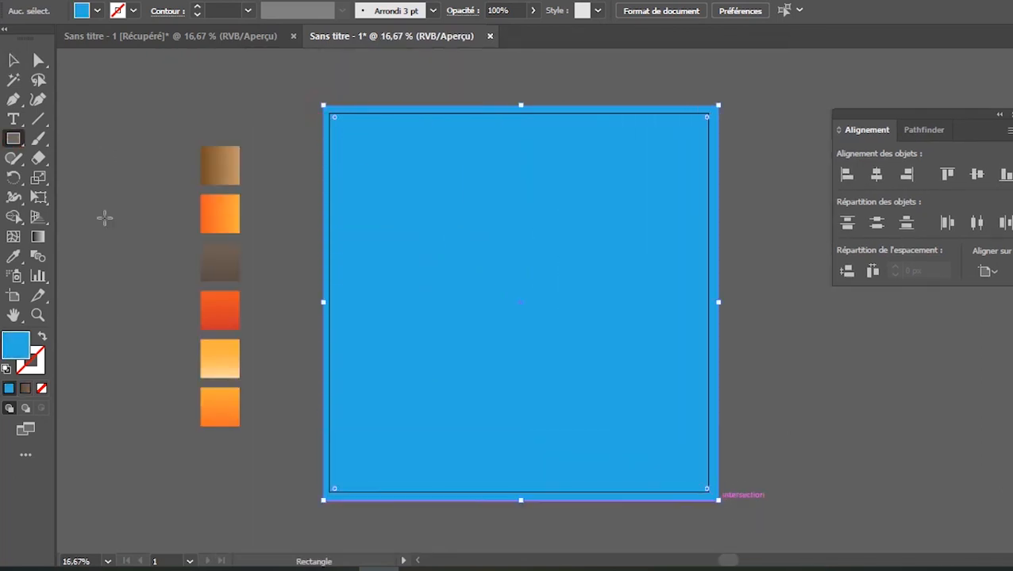
left_click(15, 61)
right_click(411, 224)
mouse_move(554, 486)
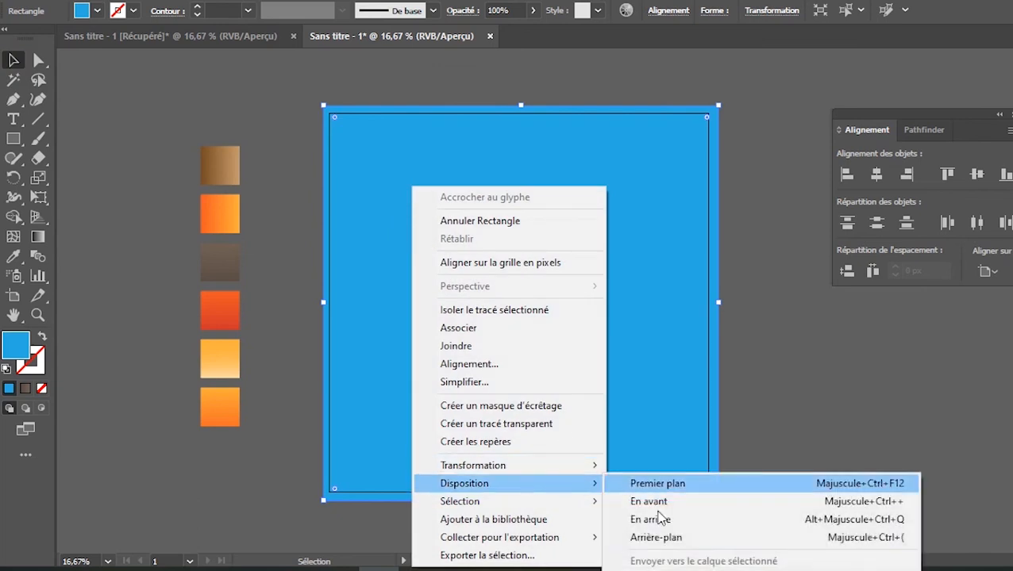
left_click(670, 539)
left_click(746, 316)
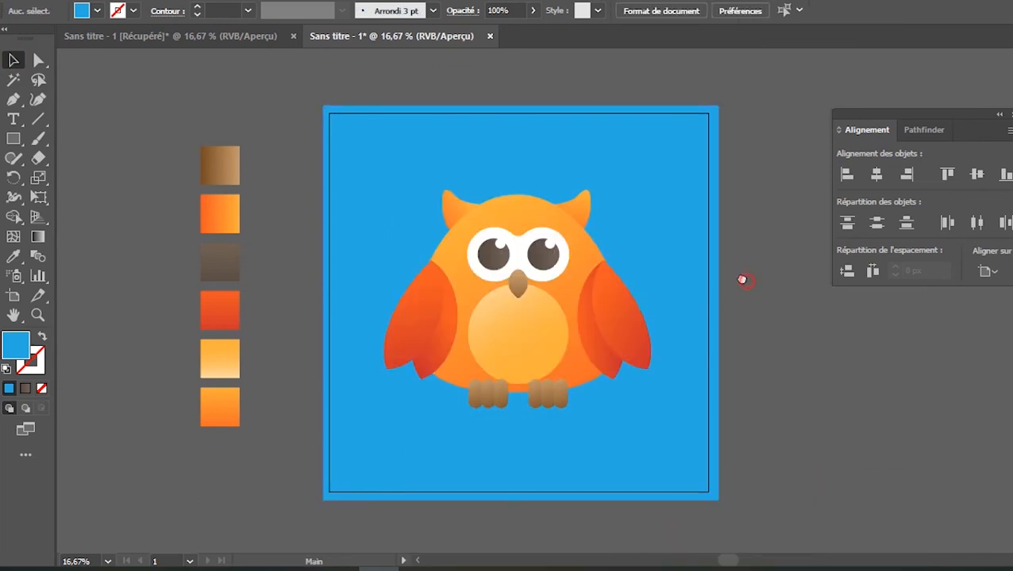
- Duplicate the left wing's outer feather as a shadow, set the copy's blending mode to Produit, and rotate it slightly
left_click_drag(742, 280, 728, 275)
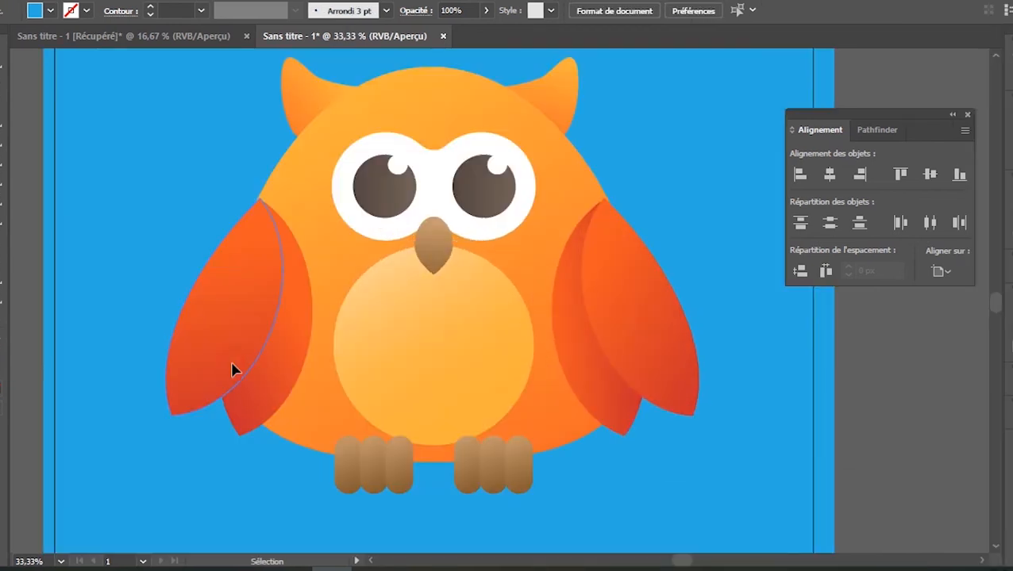
left_click_drag(231, 370, 239, 371)
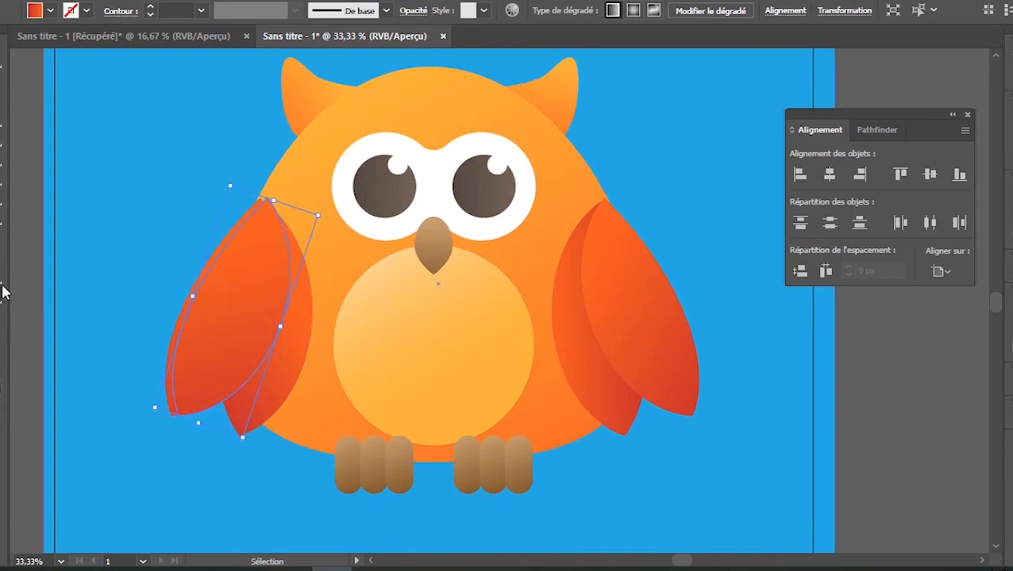
left_click(414, 10)
left_click(278, 37)
left_click(294, 95)
mouse_move(317, 217)
left_mouse_down()
mouse_move(349, 205)
mouse_move(309, 205)
left_mouse_up()
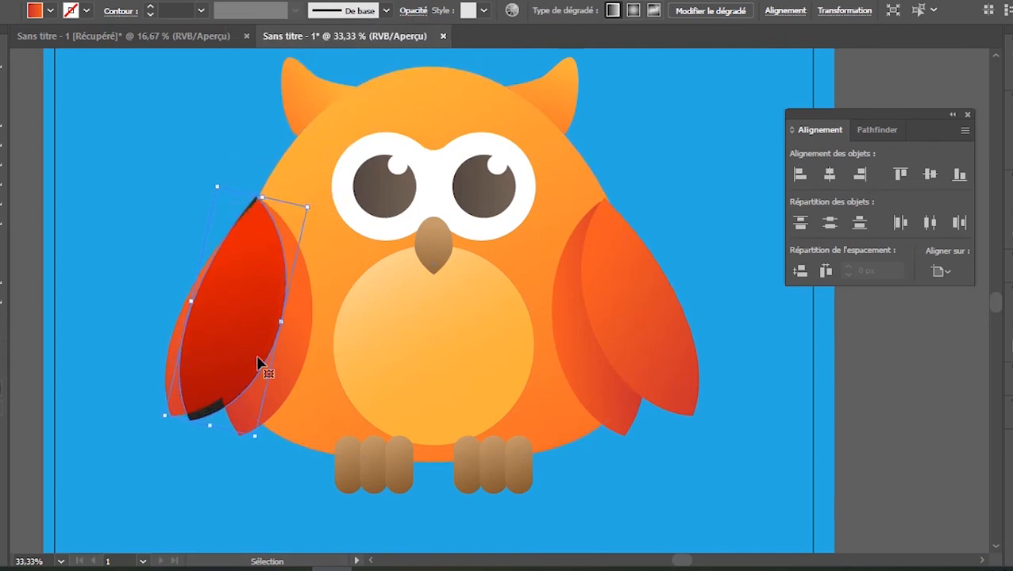
left_click_drag(242, 389, 223, 385)
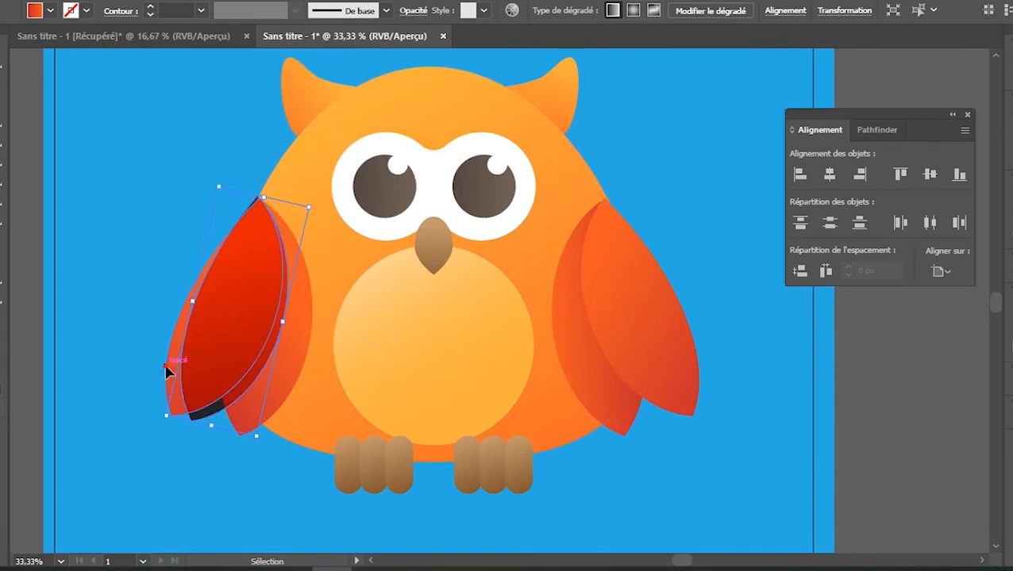
- Bring the left wing's original outer feather to the front and rotate the shadow copy further out beneath it
right_click(165, 365)
mouse_move(338, 283)
left_click(409, 284)
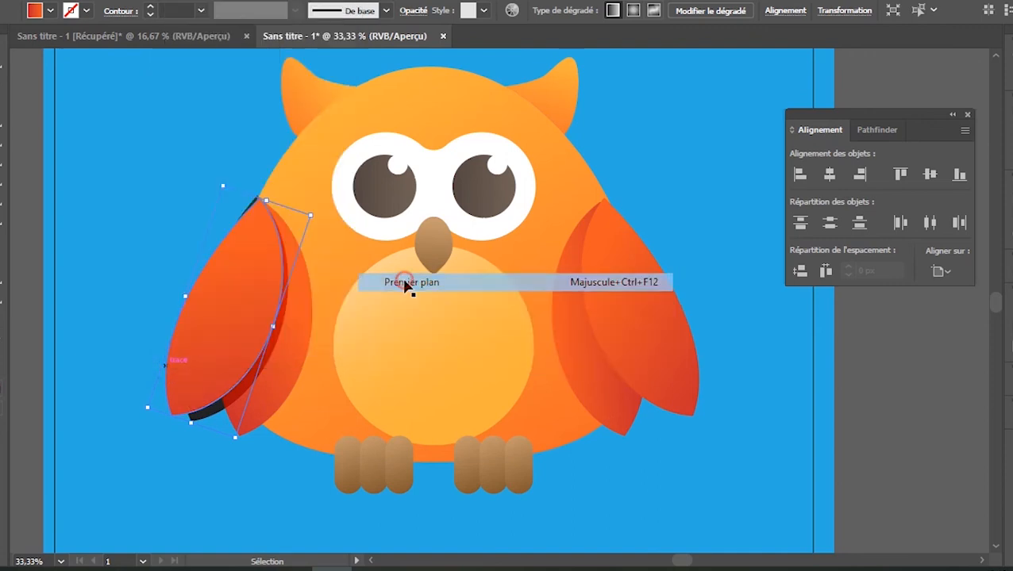
left_click(203, 422)
left_click(206, 418)
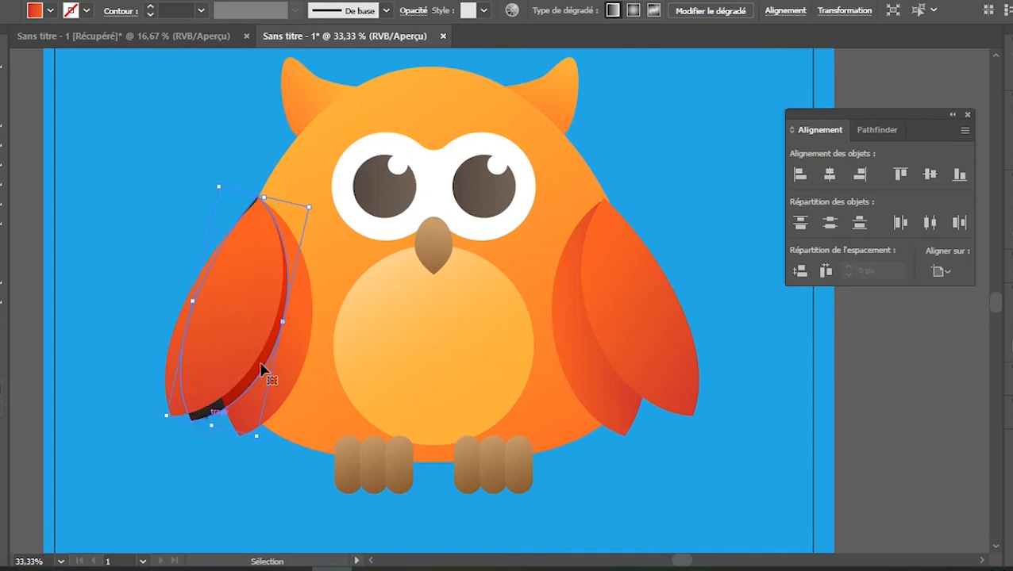
left_click_drag(315, 210, 305, 214)
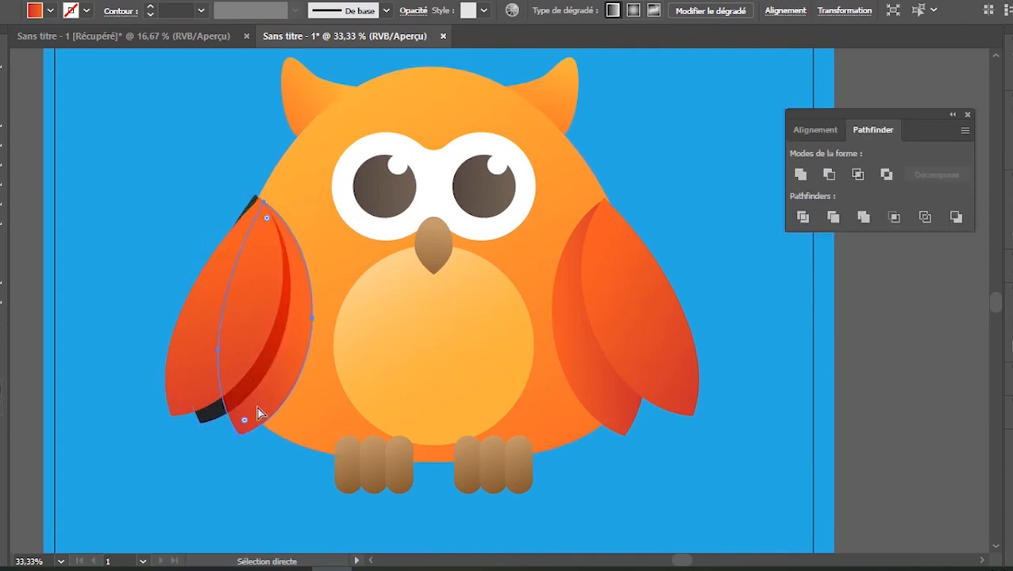
- Intersect the shadow copy with a duplicate of the left wing's inner feather and set the resulting shape's blending mode to Produit
left_click(867, 384)
left_click(289, 395)
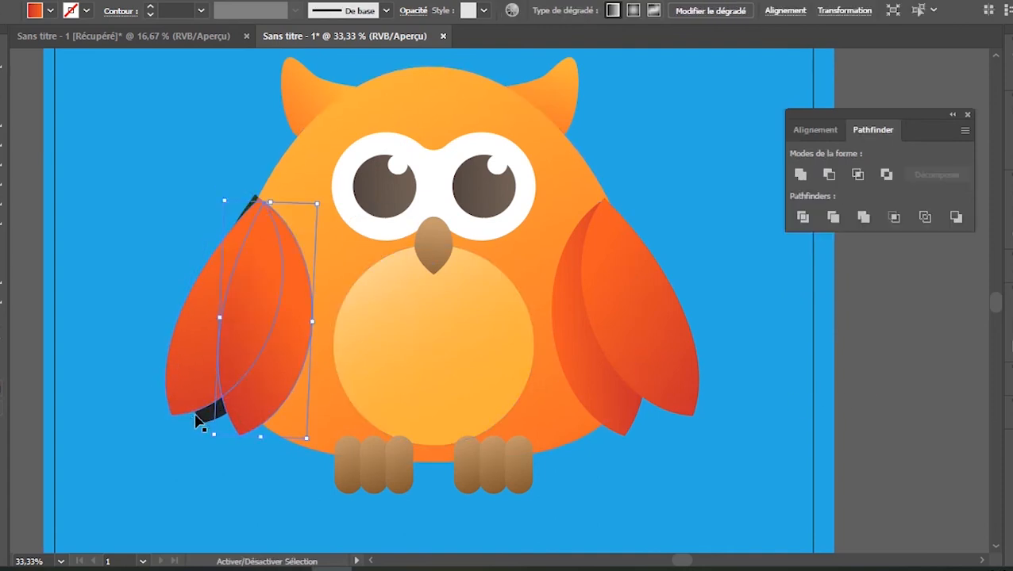
left_click(858, 174)
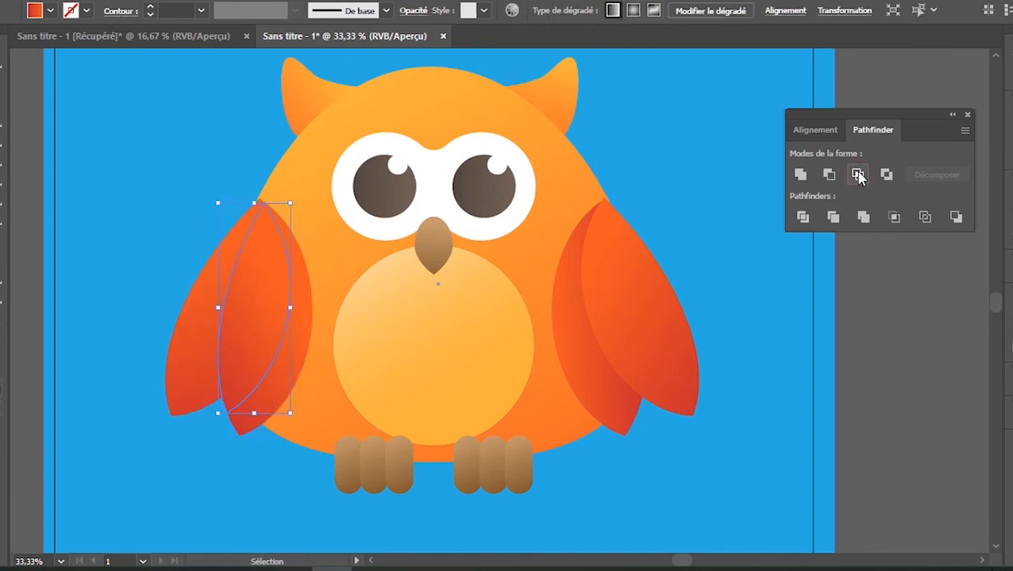
left_click(414, 10)
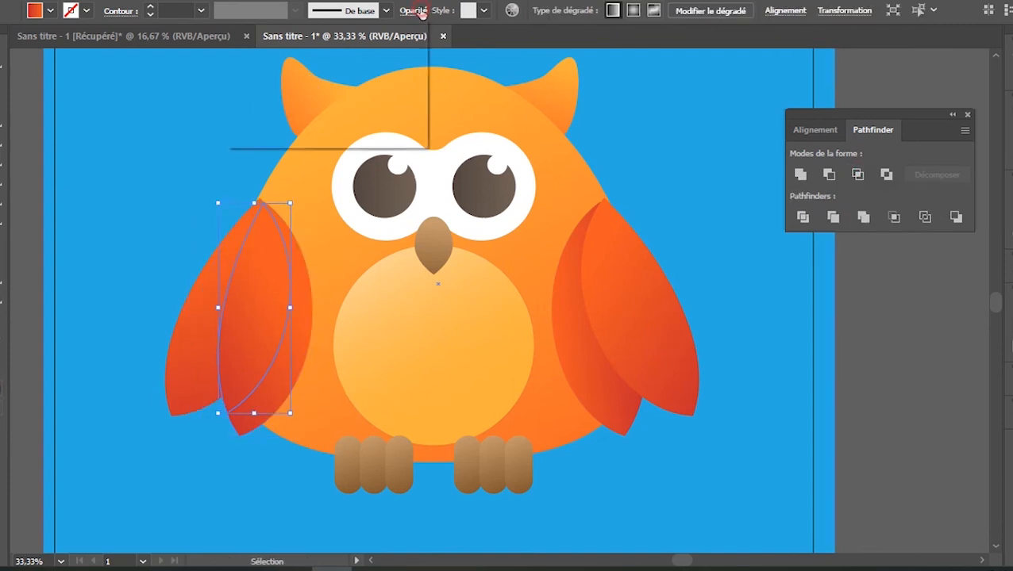
left_click(300, 47)
left_click(287, 91)
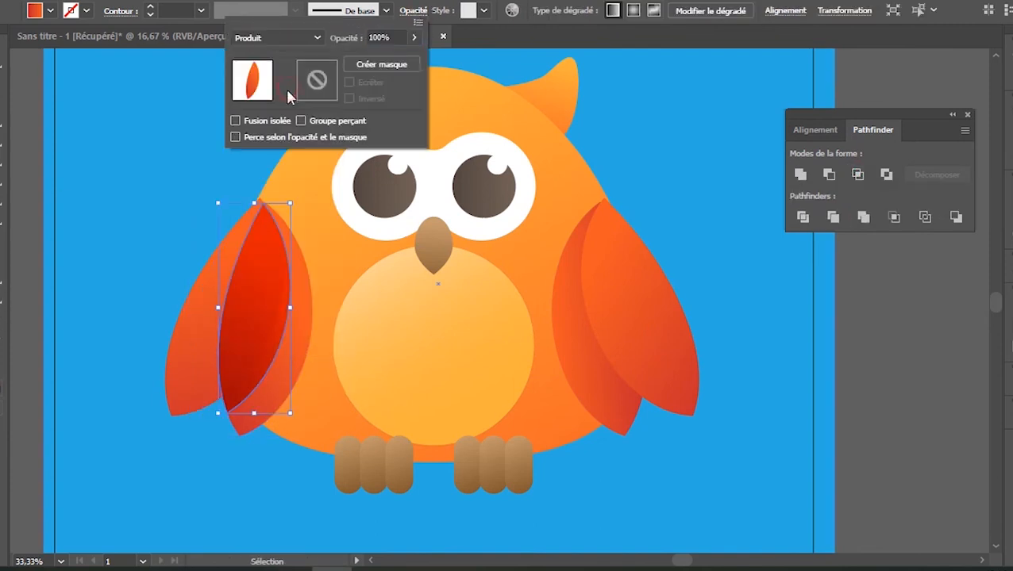
- Bring the left wing's outer feather in front of the trimmed shadow
left_click(178, 340)
right_click(178, 340)
mouse_move(346, 484)
left_click(400, 484)
left_click(927, 346)
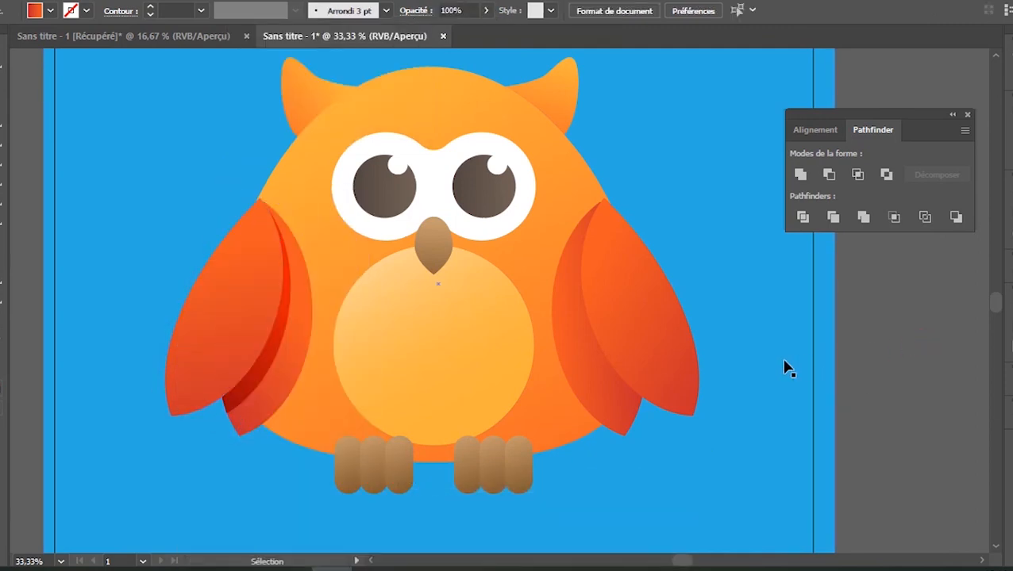
scroll(785, 367, "down", 1)
left_click_drag(822, 304, 705, 300)
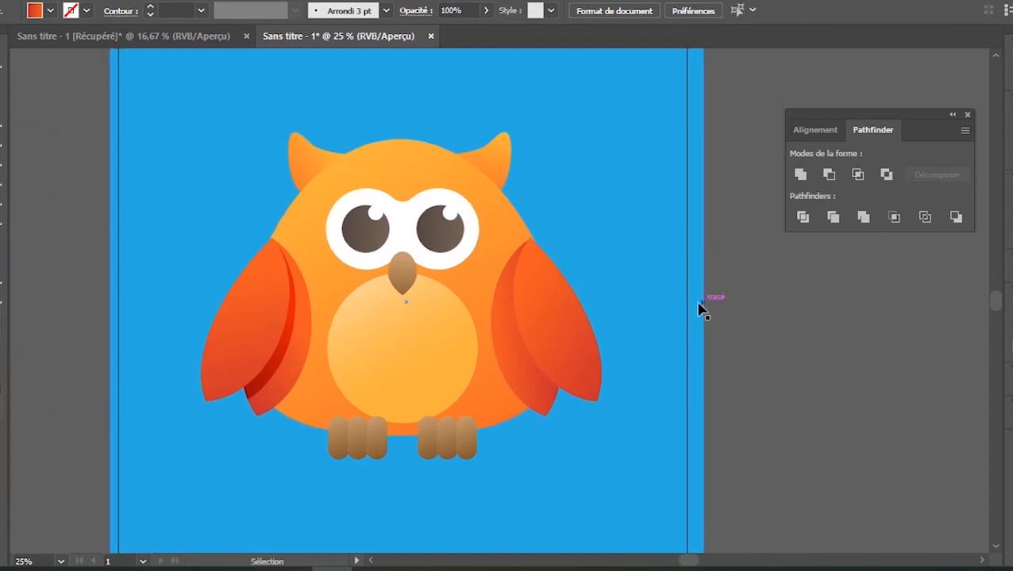
- Duplicate the left wing's trimmed shadow, reflect the copy, and position it over the right wing's feathers
left_click_drag(270, 389, 515, 361)
right_click(515, 362)
mouse_move(629, 254)
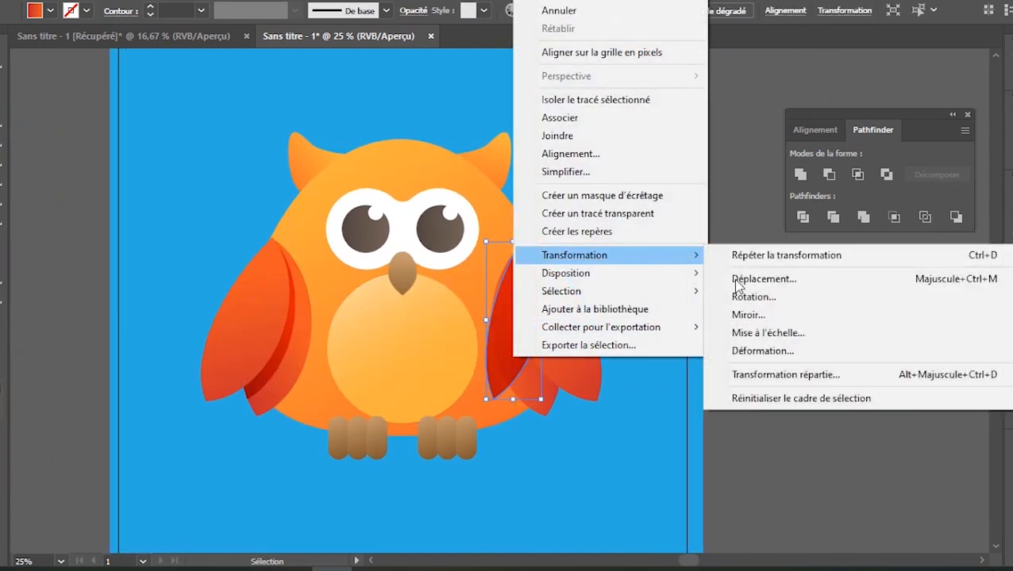
left_click(746, 319)
left_click(508, 381)
left_click_drag(508, 357, 526, 354)
- Bring the right wing's outer feather in front of the mirrored shadow
right_click(583, 369)
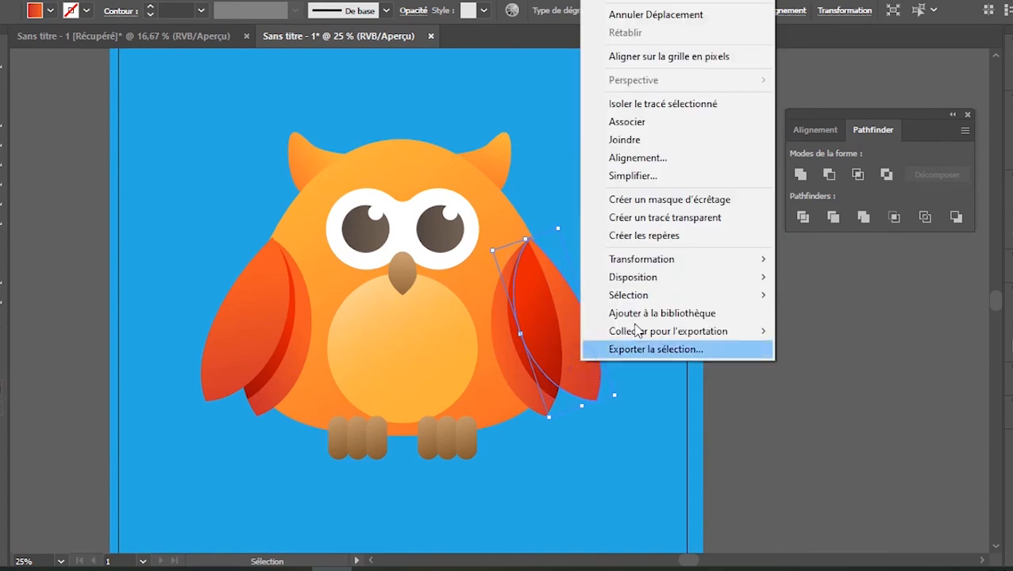
mouse_move(657, 278)
left_click(565, 278)
left_click(784, 335)
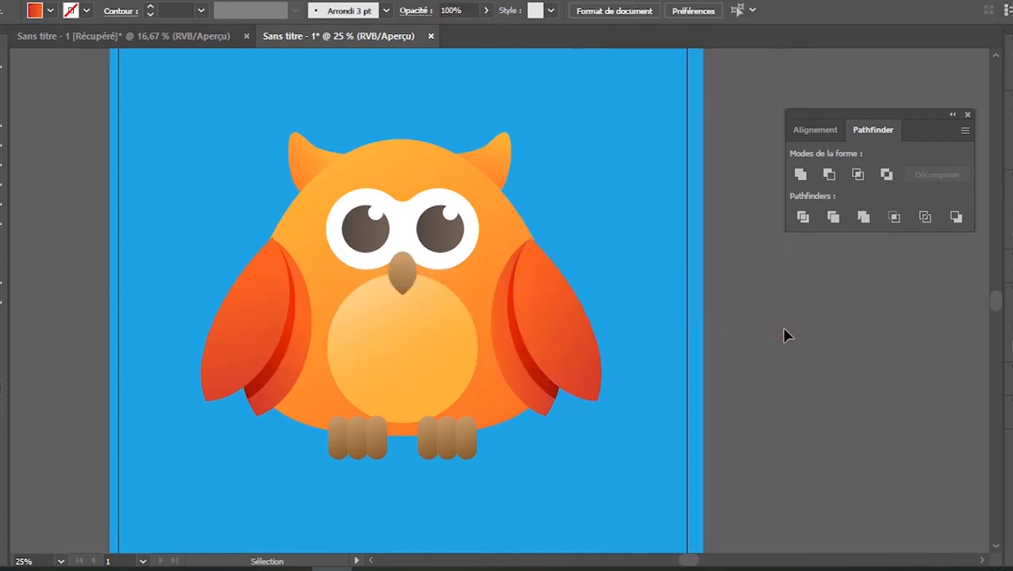
- Duplicate the beak slightly below the original and set the copy's blending mode to Produit
key("ctrl+minus")
scroll(437, 308, "up", 3)
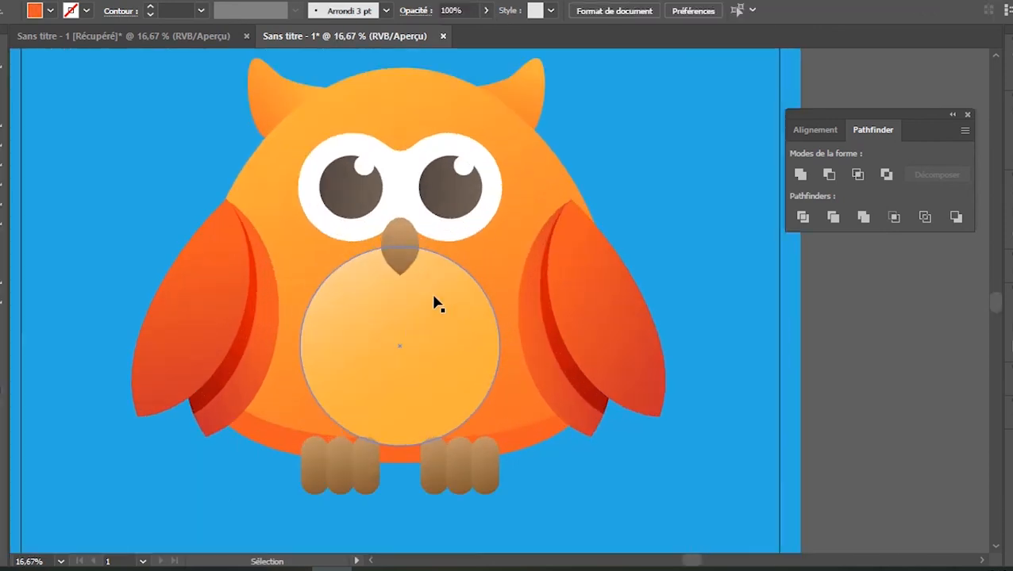
left_click(416, 278)
left_click_drag(392, 238, 392, 250)
left_click(412, 11)
left_click(314, 37)
left_click(295, 96)
left_click(77, 119)
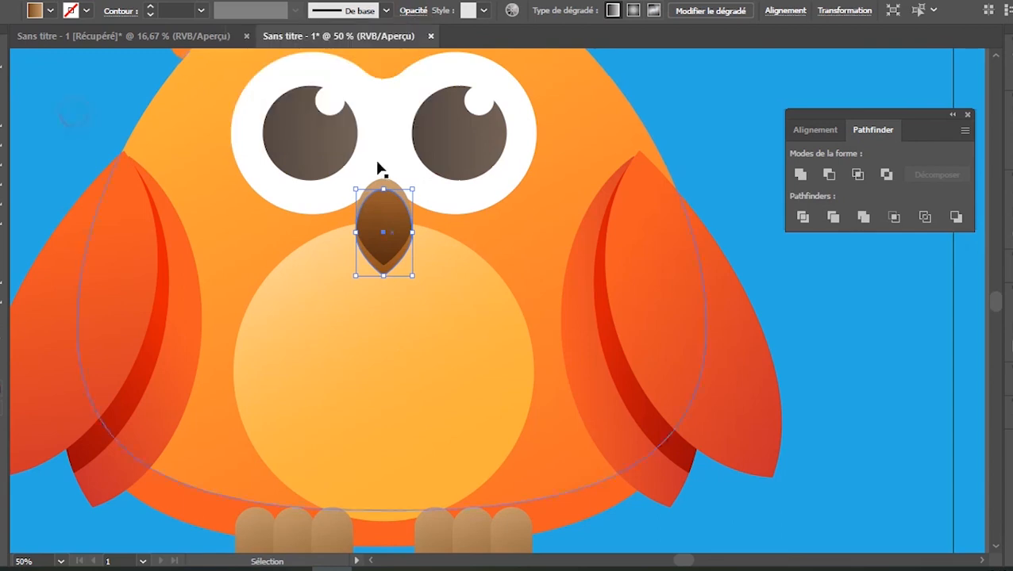
- Bring the original beak to the front of its shadow copy and clear the selection
left_click(699, 119)
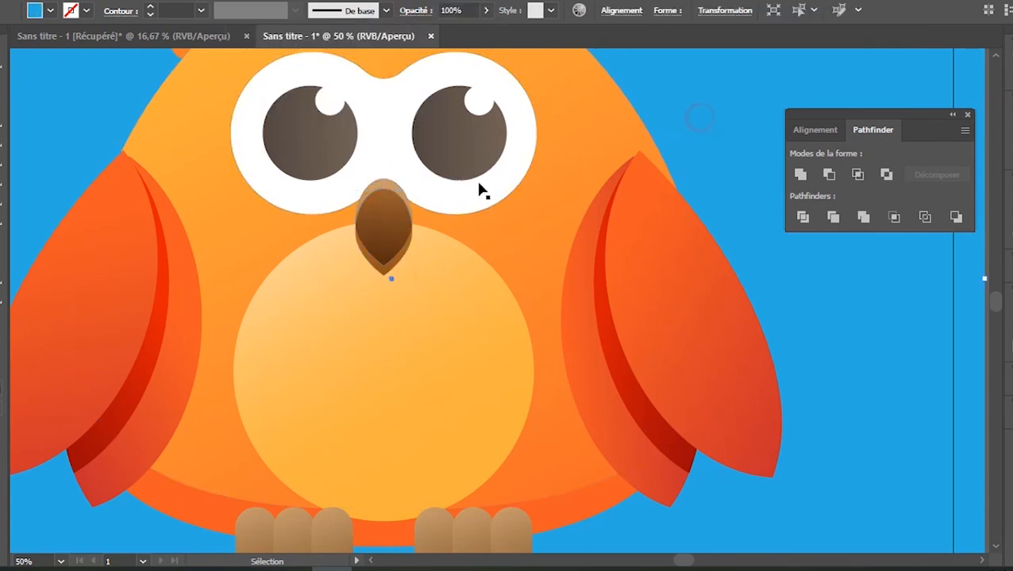
right_click(389, 183)
mouse_move(543, 479)
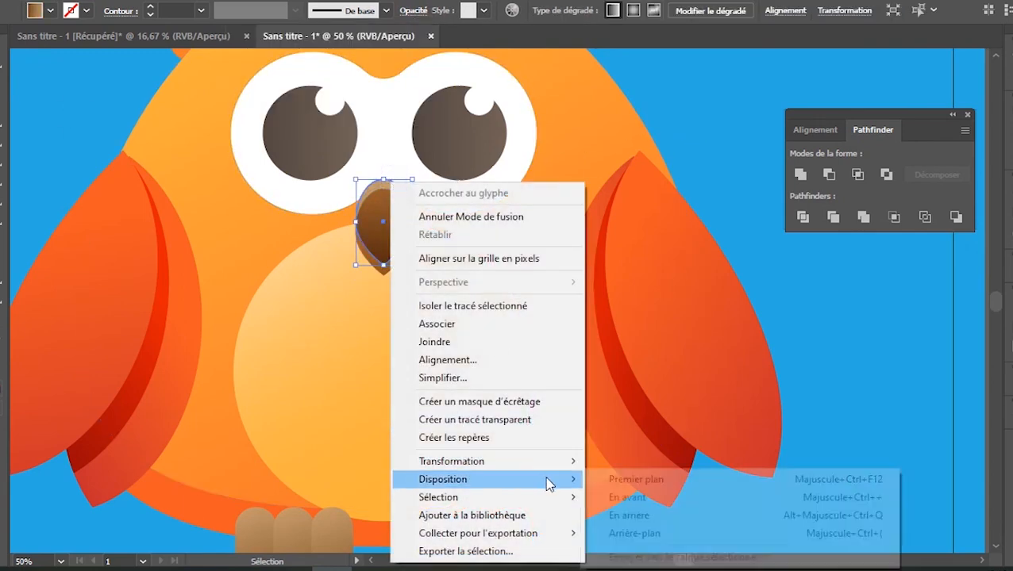
left_click(611, 478)
scroll(573, 121, "down", 2)
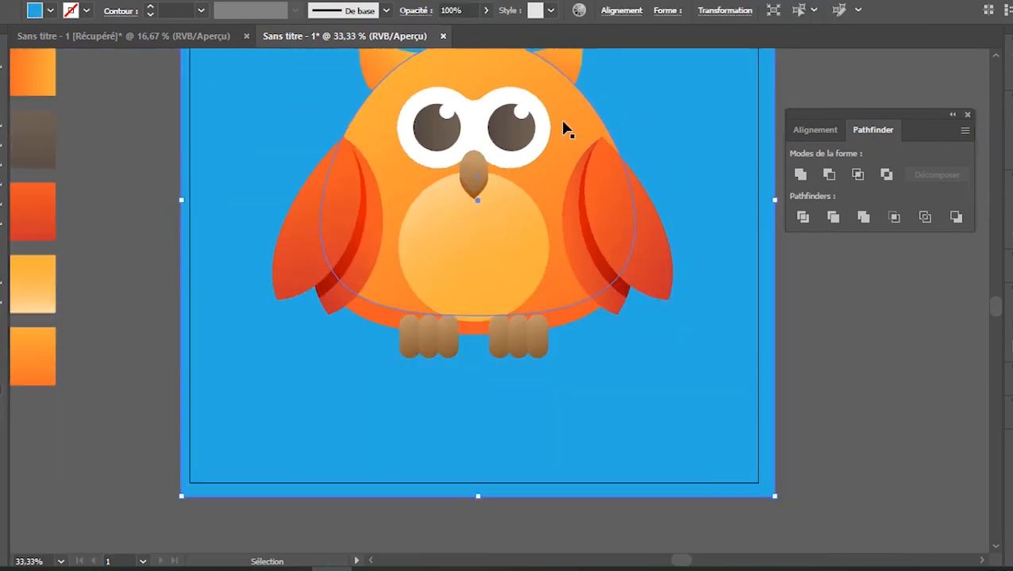
left_click_drag(680, 156, 633, 275)
left_click(800, 289)
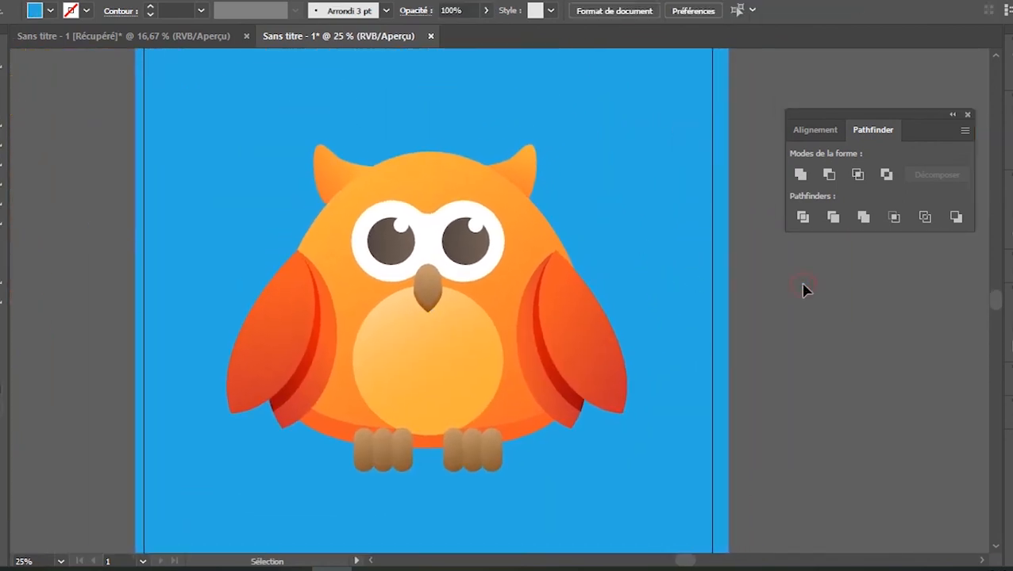
left_click_drag(845, 312, 828, 282)
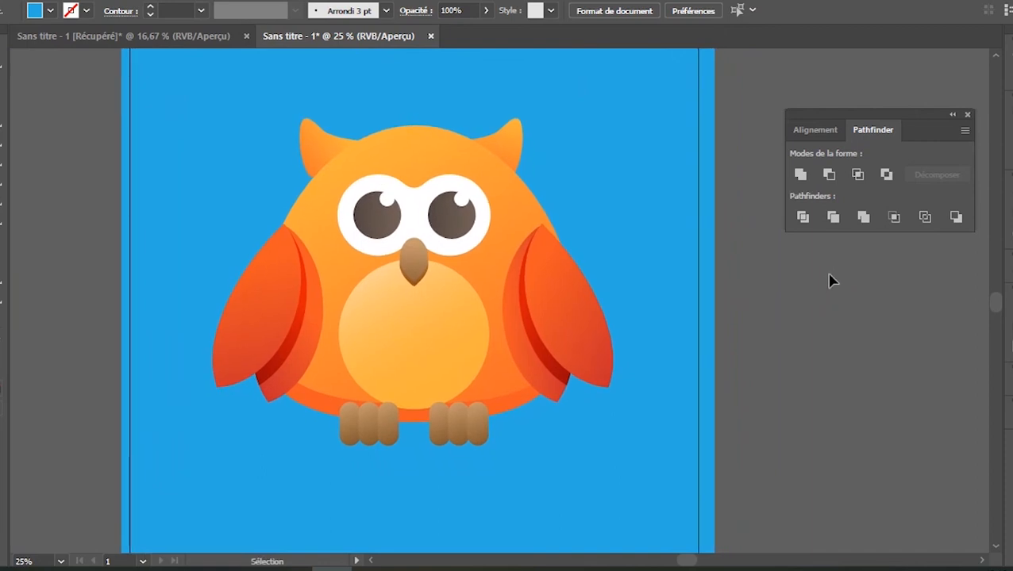
scroll(735, 281, "down", 1)
left_click_drag(735, 235, 627, 285)
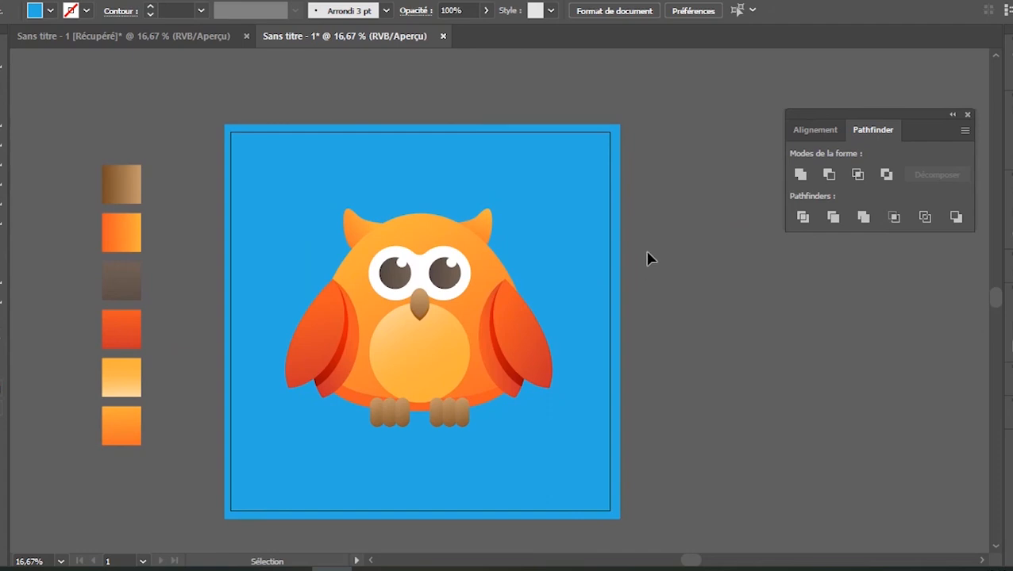